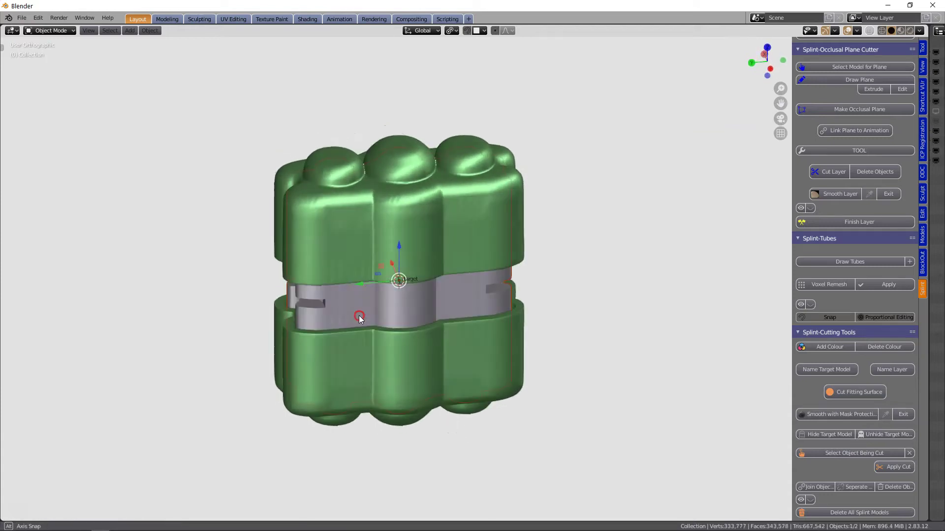
Hide the green target model to examine the part beneath it, and unhide the model.
click(358, 207)
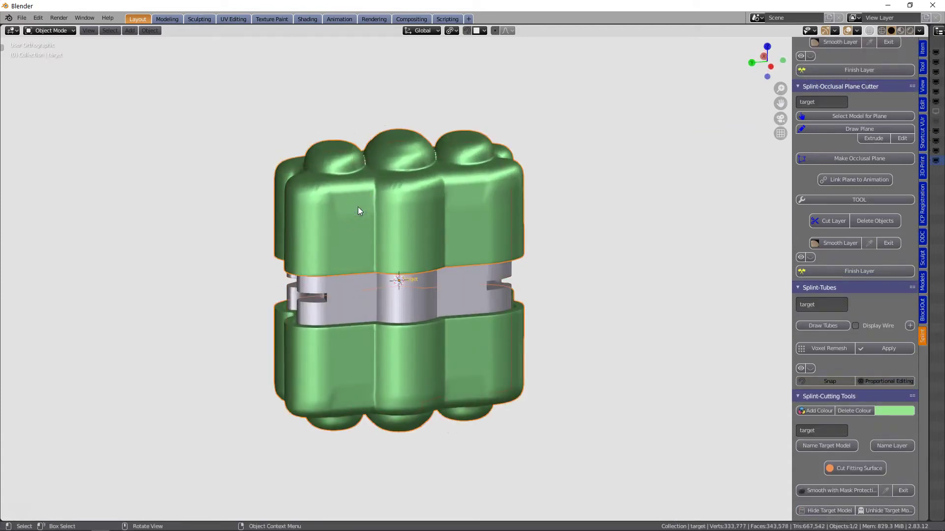
key(h)
middle_drag(358, 207, 107, 463)
key(alt+h)
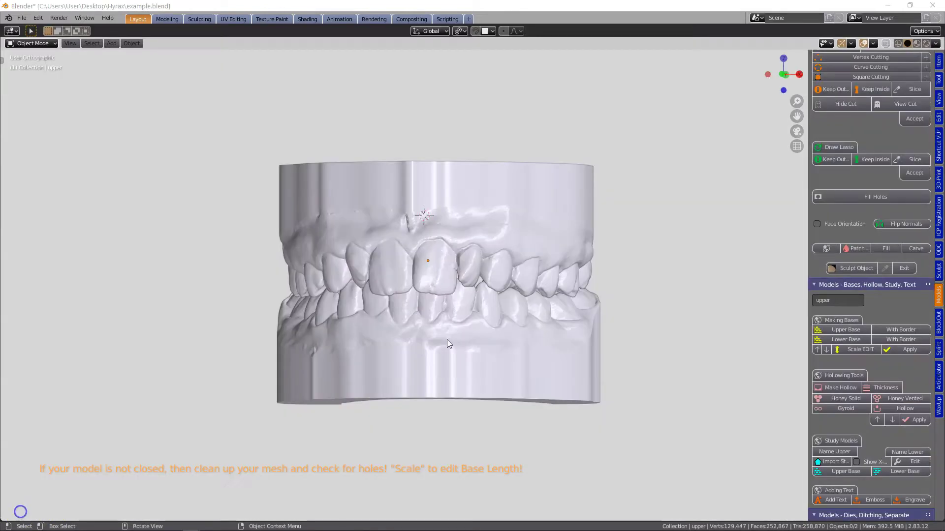
Name the upper and lower models in the articulator setup and import the mounting table.
alt+middle_drag(433, 339, 584, 303)
click(939, 374)
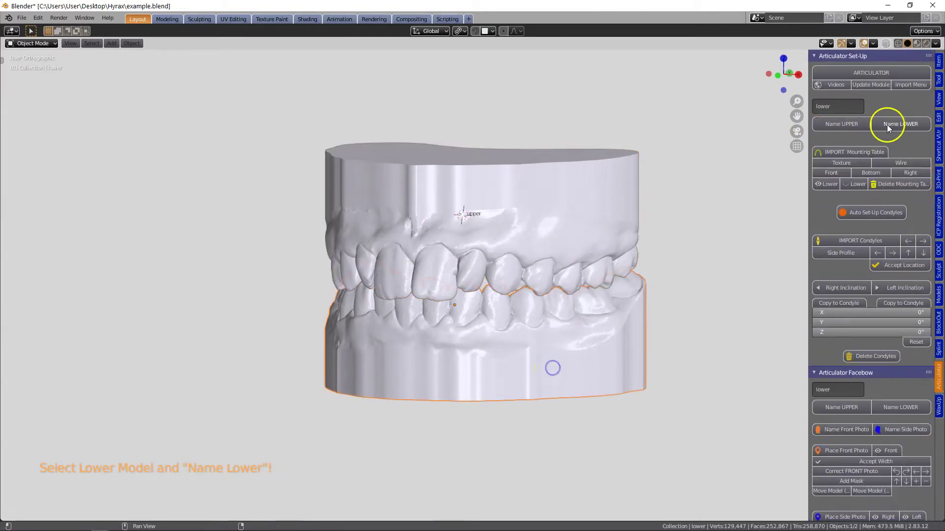
click(856, 153)
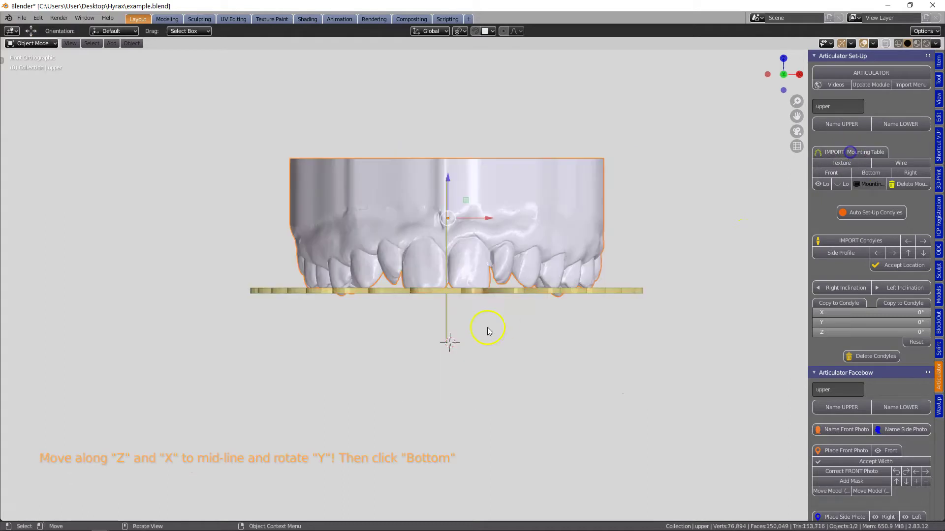
Align the upper model to the mounting table's midline in the front view and move its incisors to the stopper in the bottom view.
drag(449, 194, 483, 214)
click(868, 174)
scroll(492, 246, down, 1)
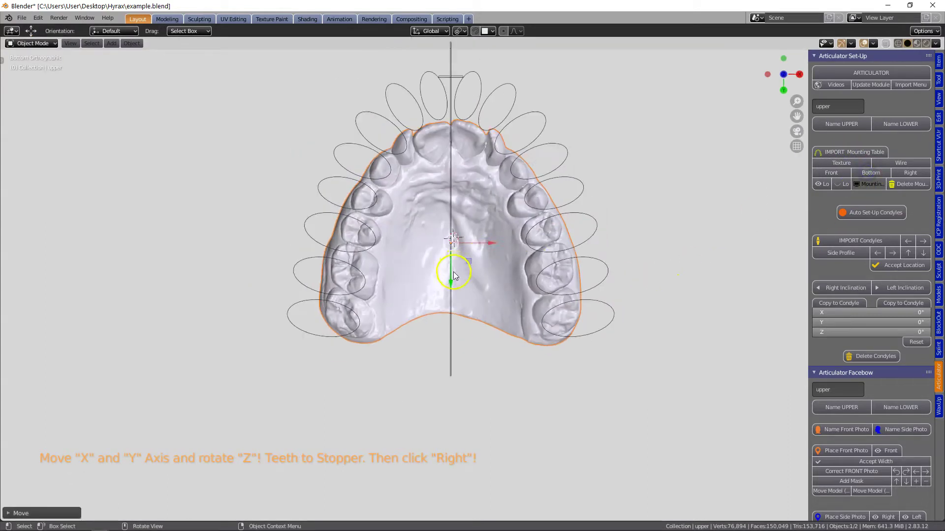
drag(452, 273, 453, 229)
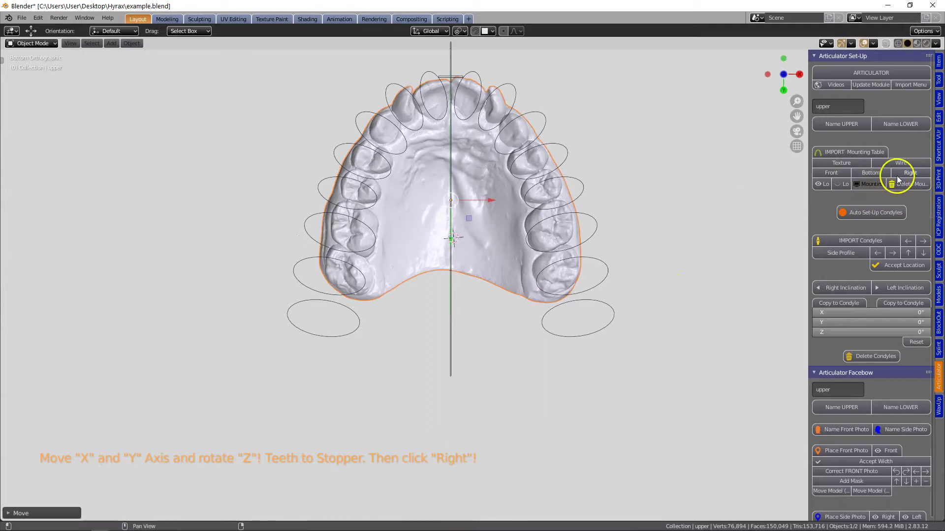
Show the lower model again and delete the mounting table.
click(823, 184)
middle_drag(675, 219, 654, 343)
scroll(654, 343, down, 1)
click(908, 184)
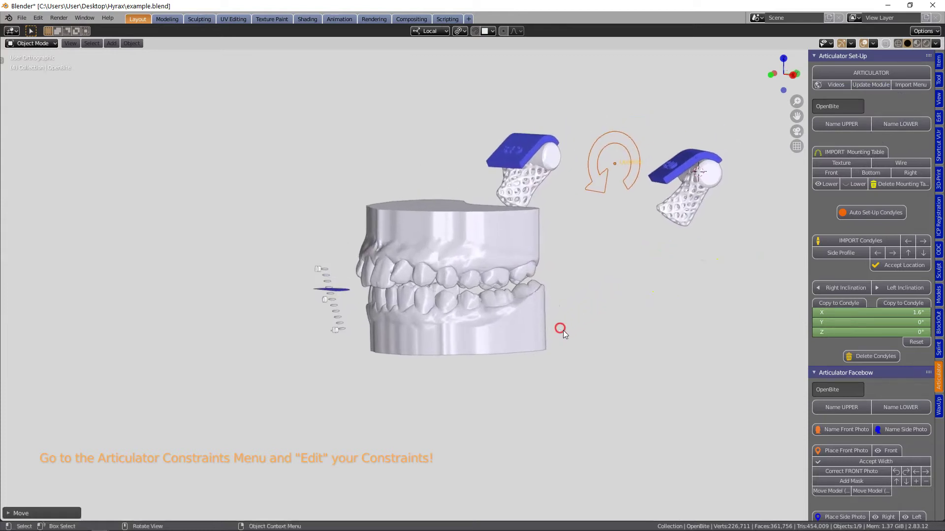
Bring up the articulator constraints and examine the gap between the upper and lower back teeth on both sides.
drag(810, 317, 779, 318)
scroll(869, 389, down, 8)
scroll(869, 388, down, 15)
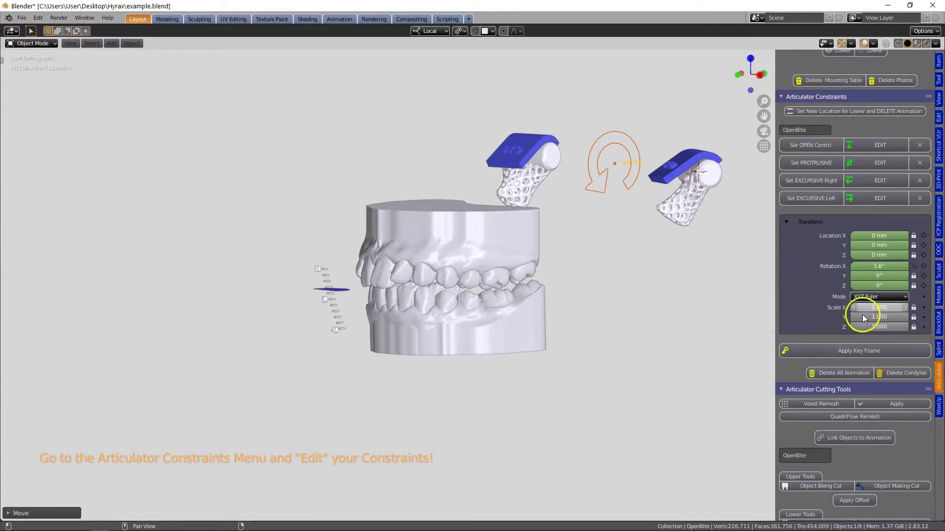
scroll(419, 322, up, 5)
middle_drag(417, 321, 419, 319)
click(523, 284)
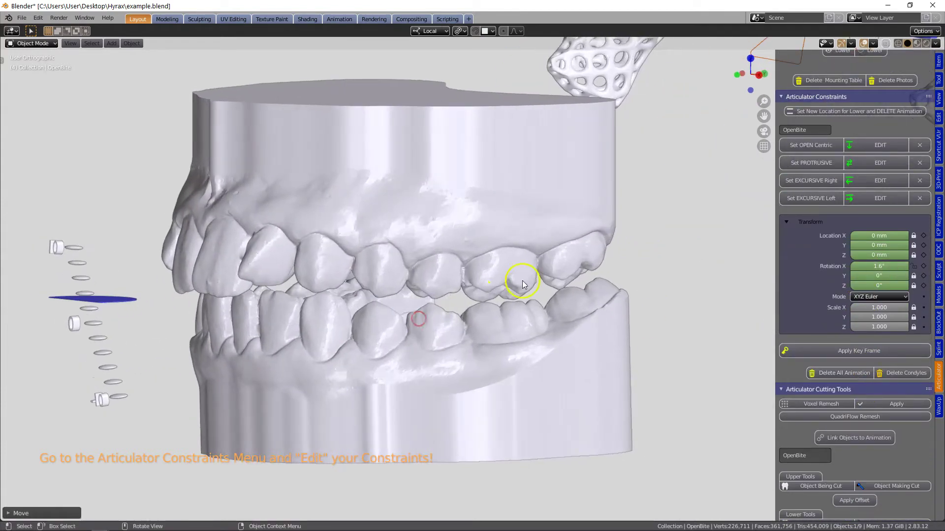
middle_drag(461, 291, 582, 310)
shift+middle_drag(658, 298, 270, 308)
scroll(477, 332, up, 5)
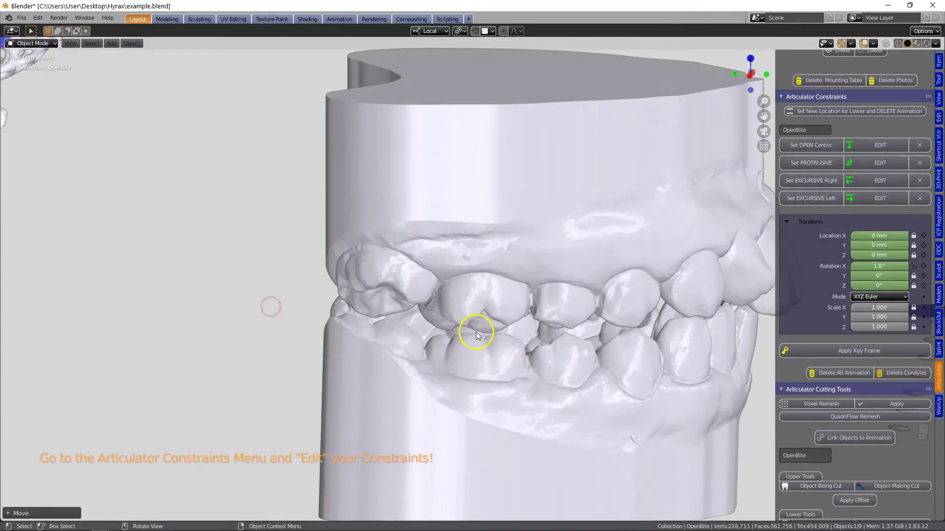
middle_drag(477, 331, 456, 331)
click(487, 348)
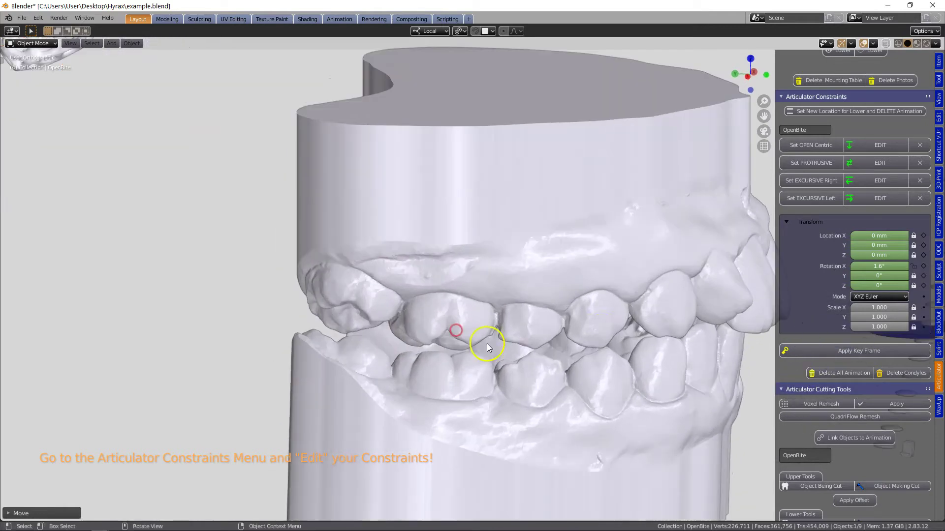
Set the OpenBite control's X rotation to 1.5°.
click(876, 265)
text(1)
key(Return)
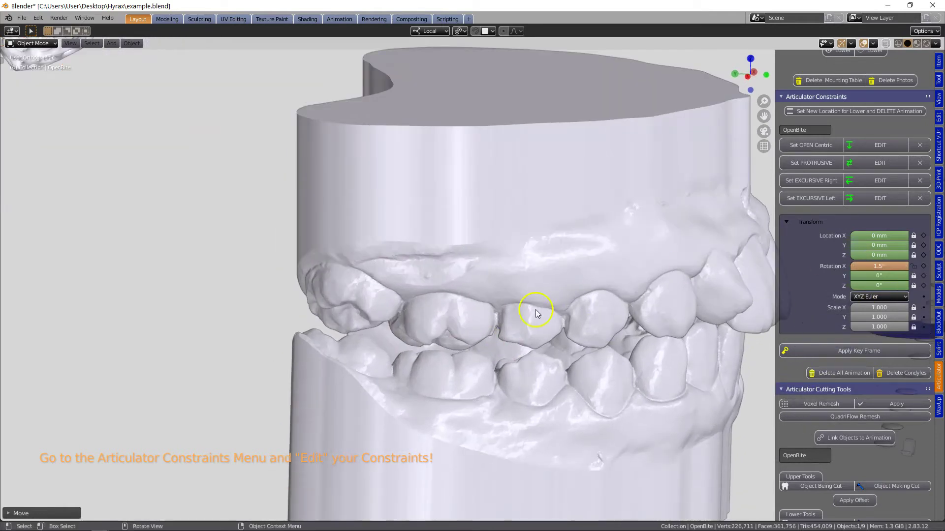
Check the molar clearance at the new bite opening from the model's other side.
scroll(536, 311, down, 3)
middle_drag(533, 319, 369, 295)
scroll(305, 297, down, 3)
scroll(255, 298, up, 1)
shift+middle_drag(253, 297, 603, 323)
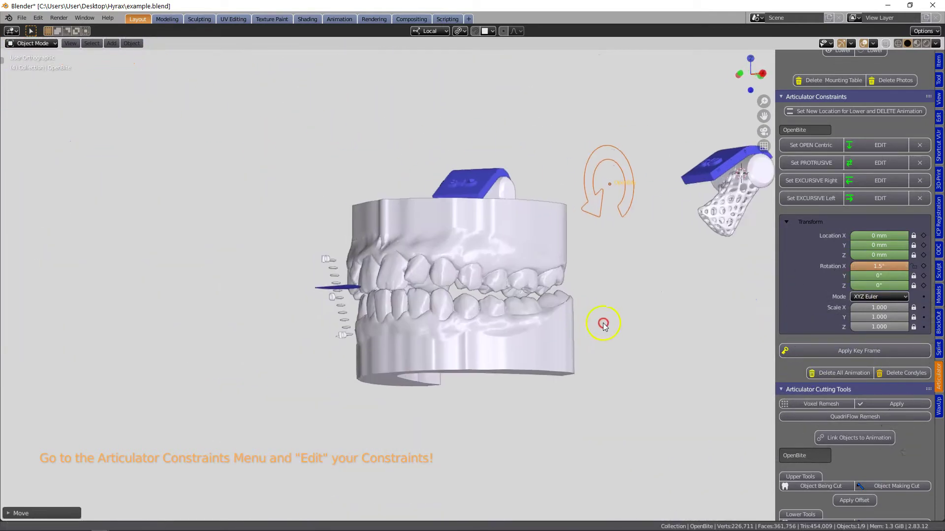
scroll(604, 325, up, 6)
scroll(497, 355, down, 3)
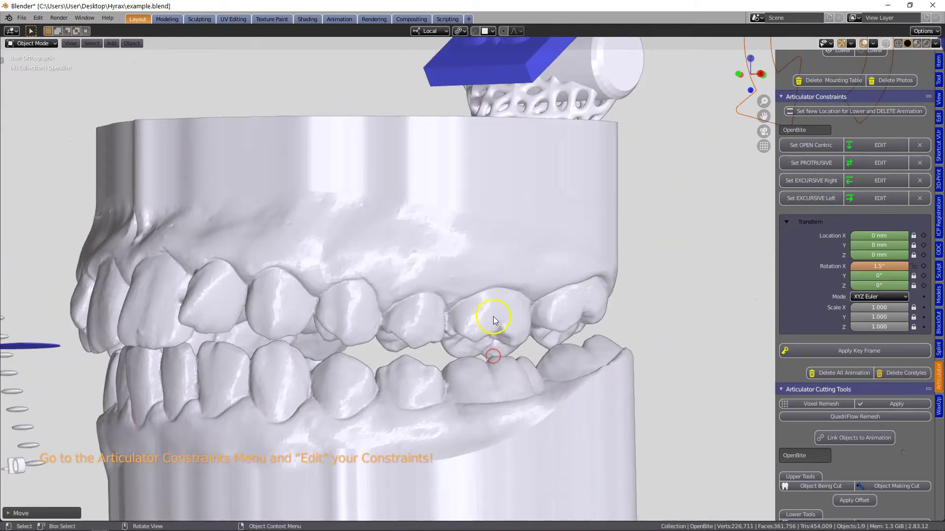
scroll(824, 187, up, 4)
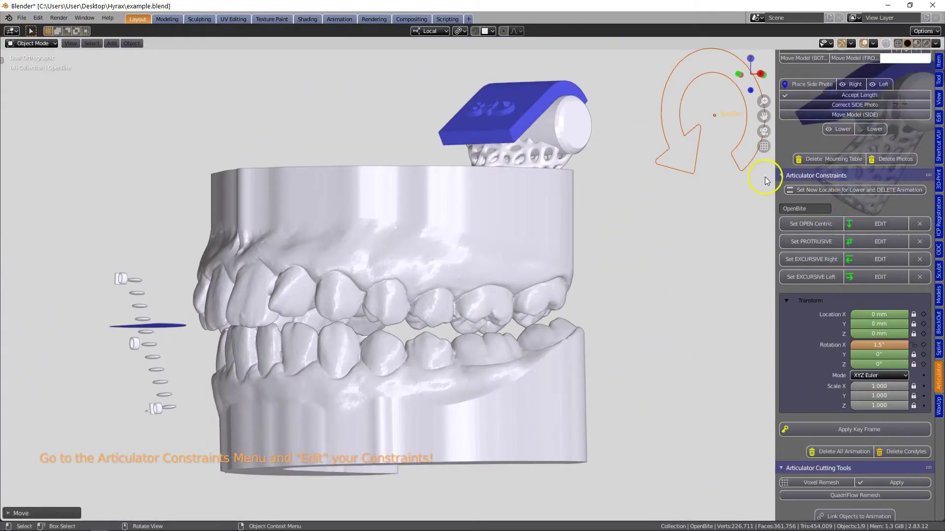
Set the new location for the lower model, removing the animation, and delete the condyles.
click(841, 190)
scroll(484, 303, down, 2)
middle_drag(498, 284, 507, 285)
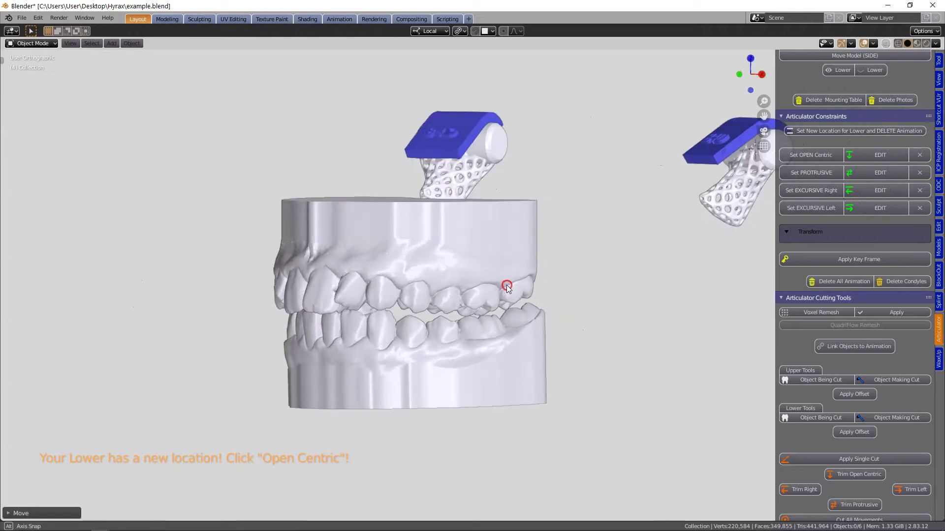
click(904, 284)
Name the upper model in the BlockOut module and create an offset model from it.
middle_drag(523, 287, 500, 303)
click(399, 267)
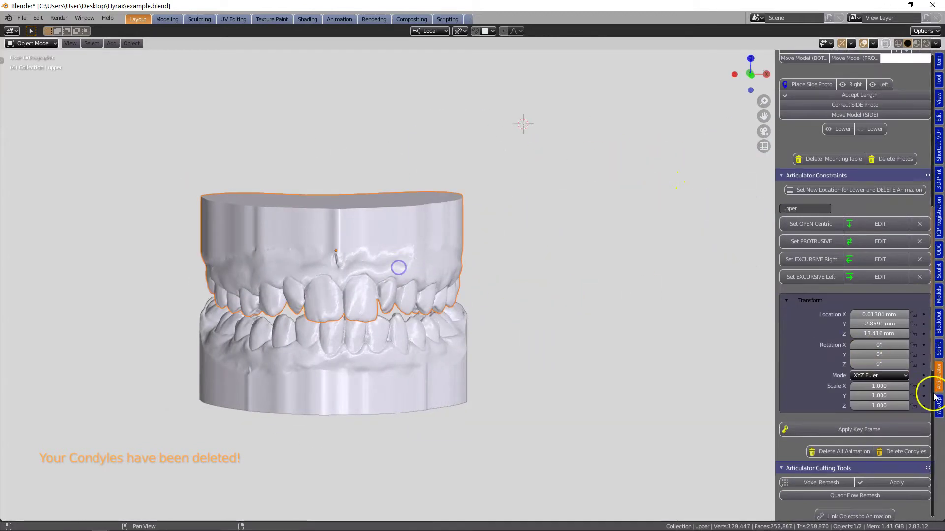
click(938, 334)
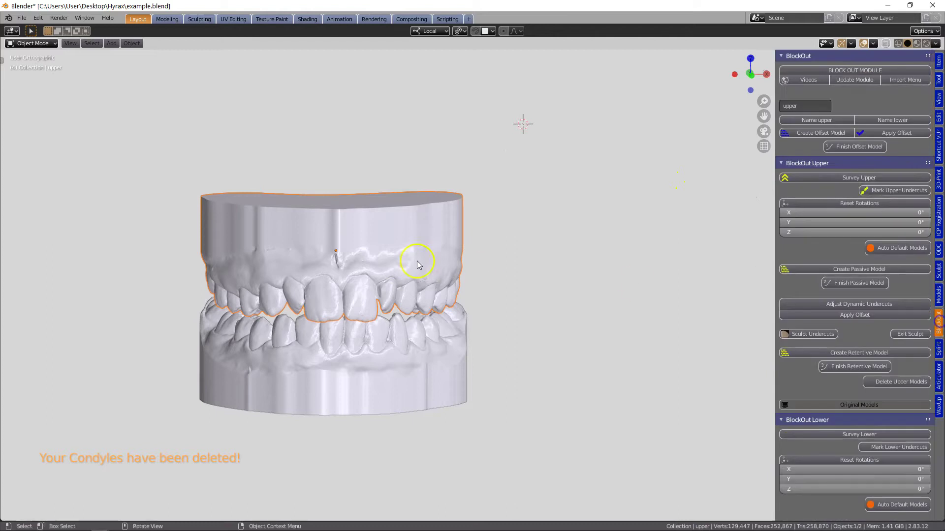
click(815, 121)
click(811, 133)
Set the upper model's offset to 0.05 mm and apply the offset.
scroll(416, 246, up, 5)
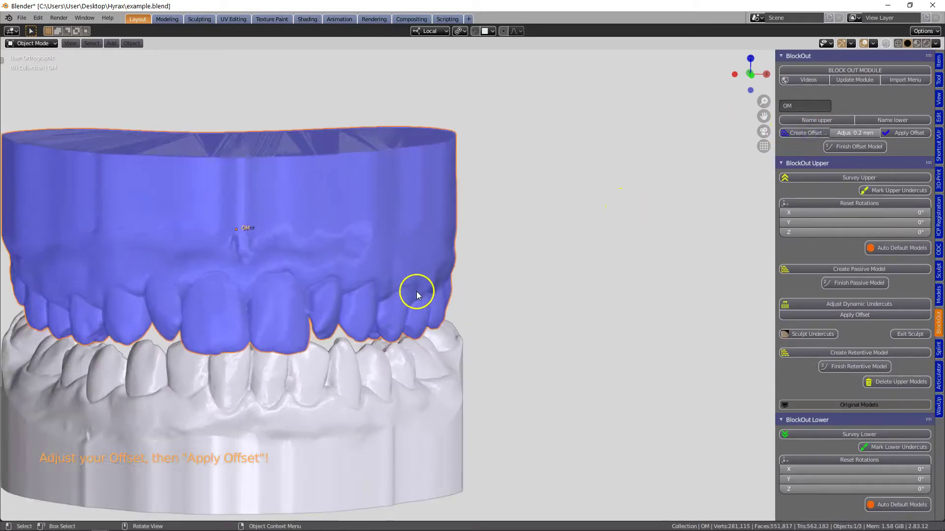
middle_drag(609, 302, 586, 291)
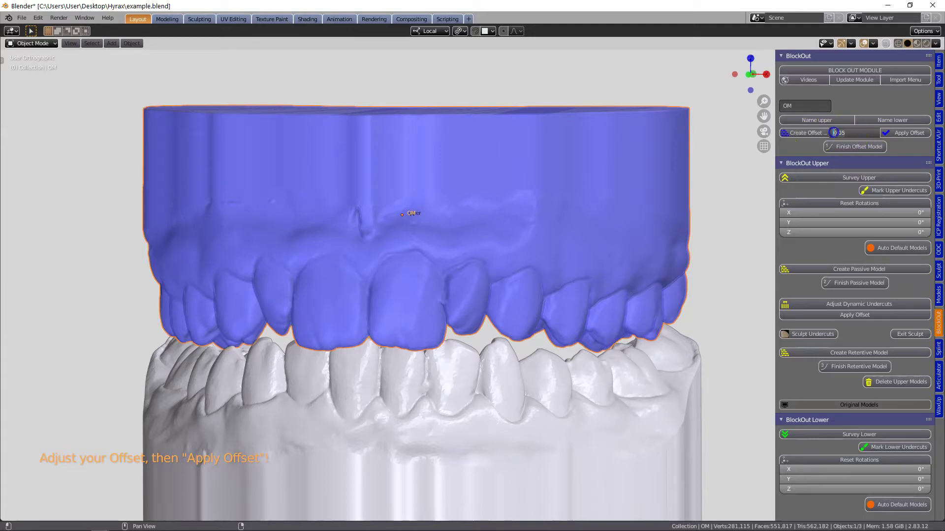
click(834, 133)
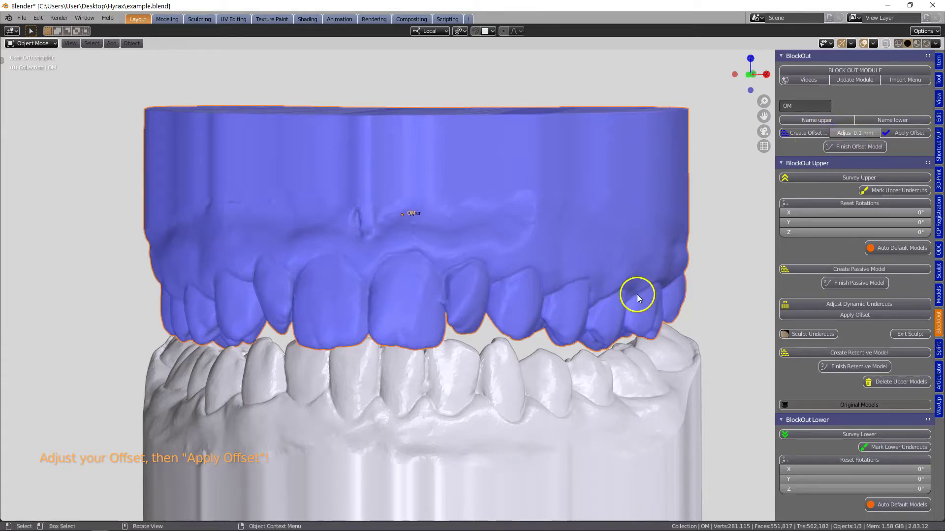
mouse_move(637, 291)
middle_down()
mouse_move(583, 317)
mouse_move(589, 310)
middle_up()
click(866, 129)
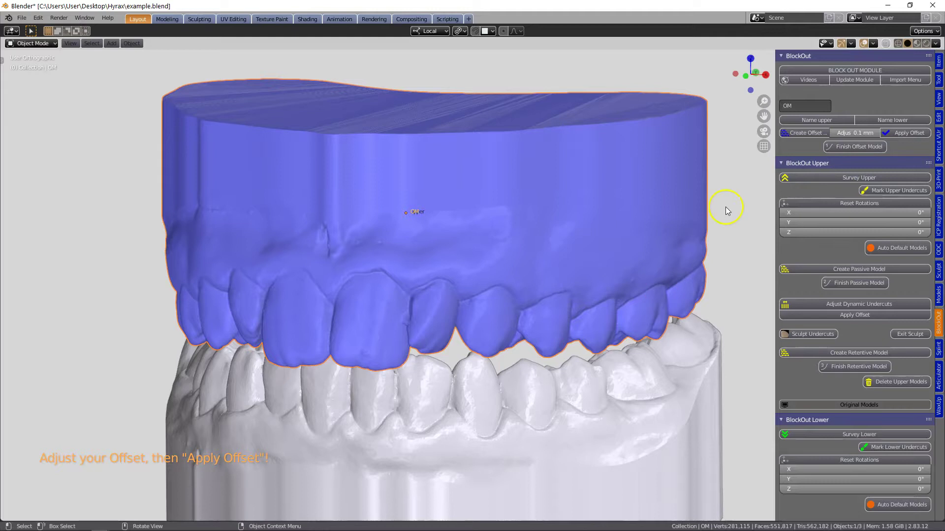
middle_drag(482, 306, 521, 270)
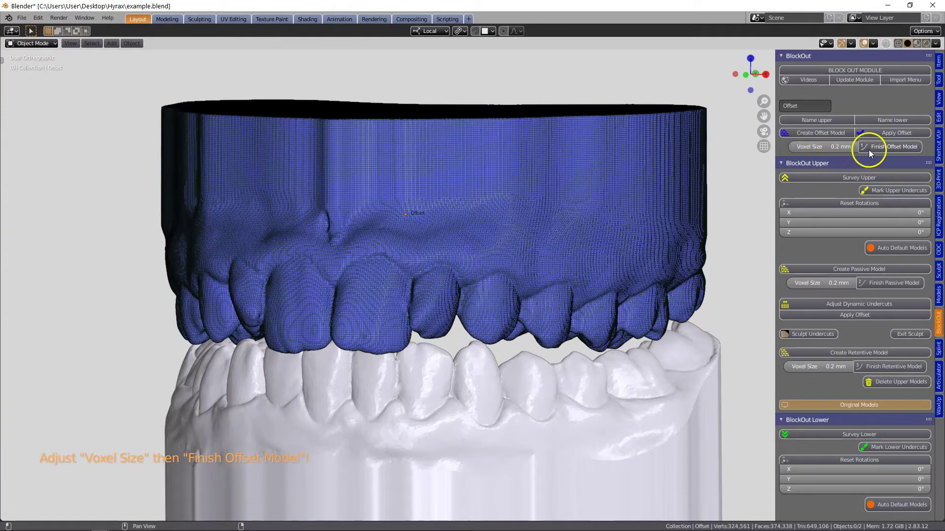
Finish the offset model with a 0.2 mm voxel size and inspect its teeth and palate.
click(883, 147)
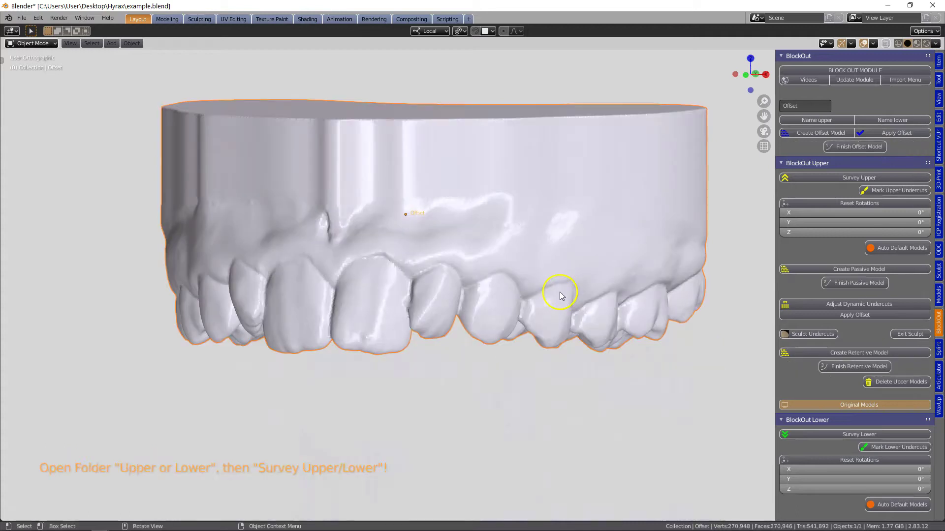
middle_drag(556, 305, 546, 169)
middle_drag(342, 347, 398, 323)
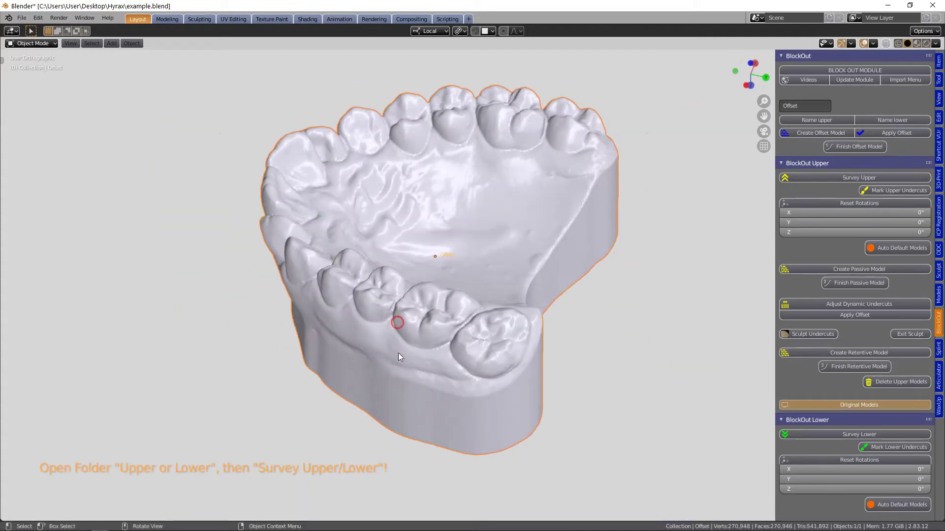
scroll(392, 397, up, 4)
middle_drag(391, 398, 380, 412)
scroll(527, 294, down, 6)
middle_drag(527, 295, 469, 384)
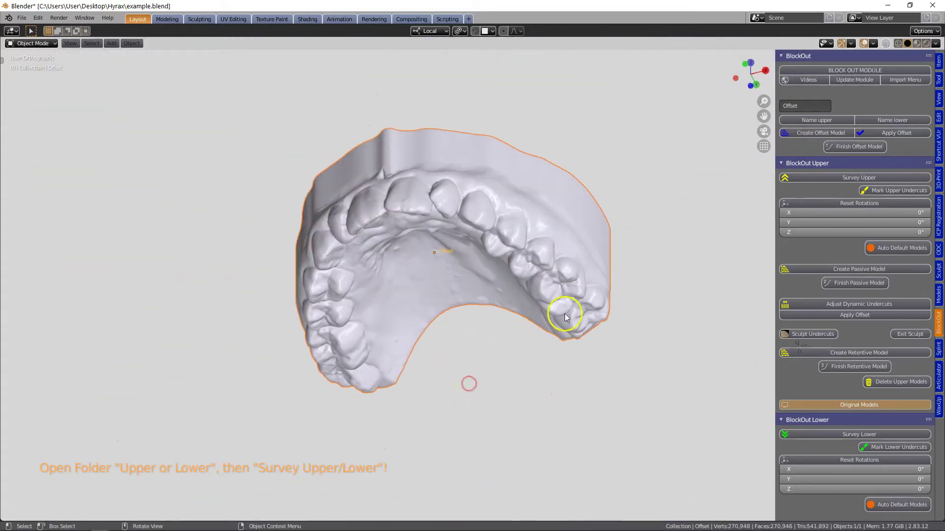
Survey the upper offset model with an adjusted tilt and build its passive model at a 0.2 mm voxel size.
click(812, 178)
drag(448, 246, 447, 248)
click(447, 247)
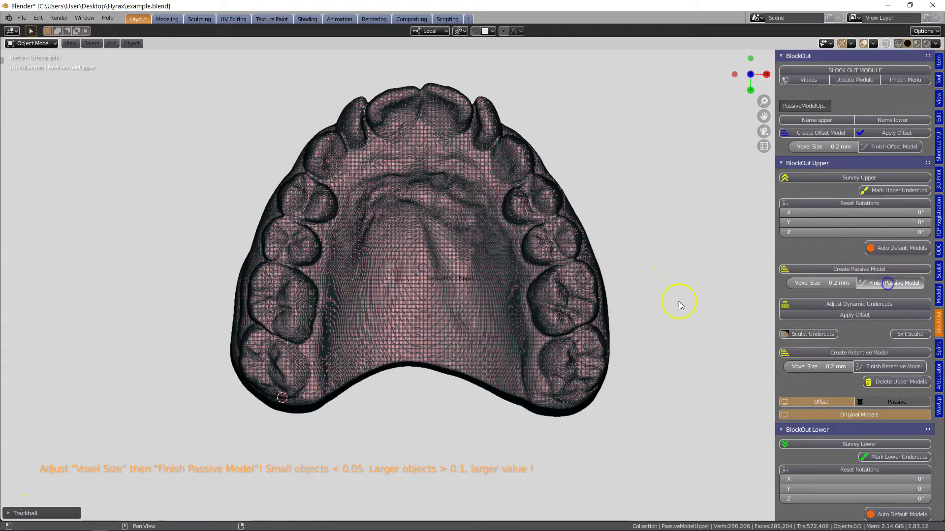
Name the passive upper model as the target model for a paint-on layer in the Splint module.
click(940, 350)
middle_drag(454, 366, 450, 311)
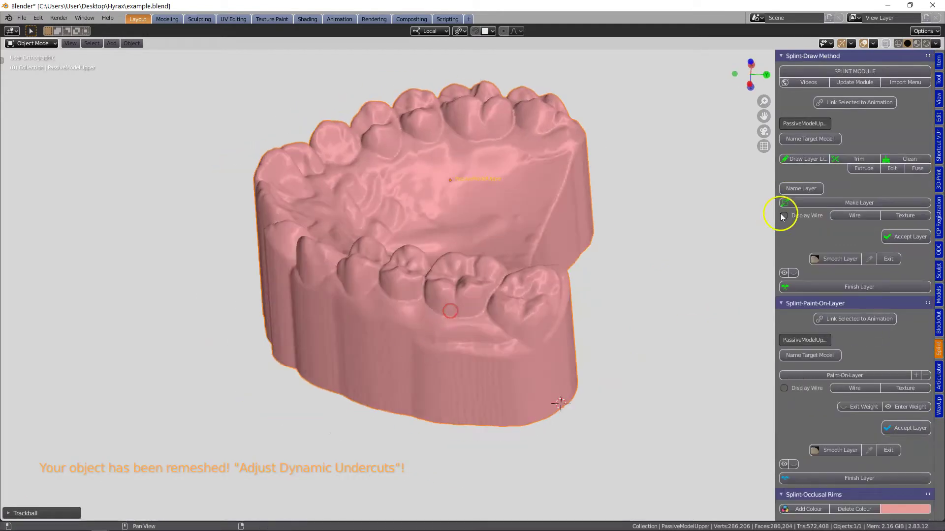
click(813, 358)
middle_drag(533, 340, 547, 334)
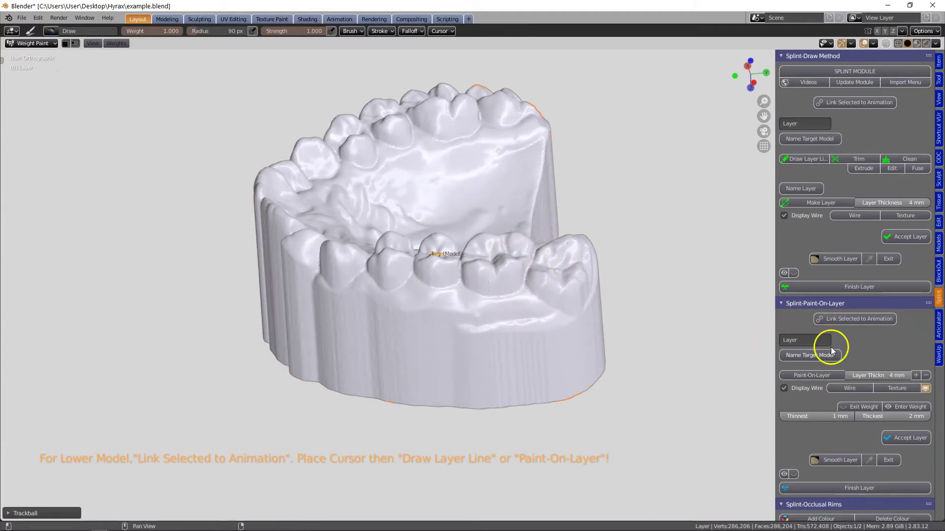
Set the paint-on layer thickness to 1.4 mm and paint the layer around the back teeth of the upper model.
click(867, 375)
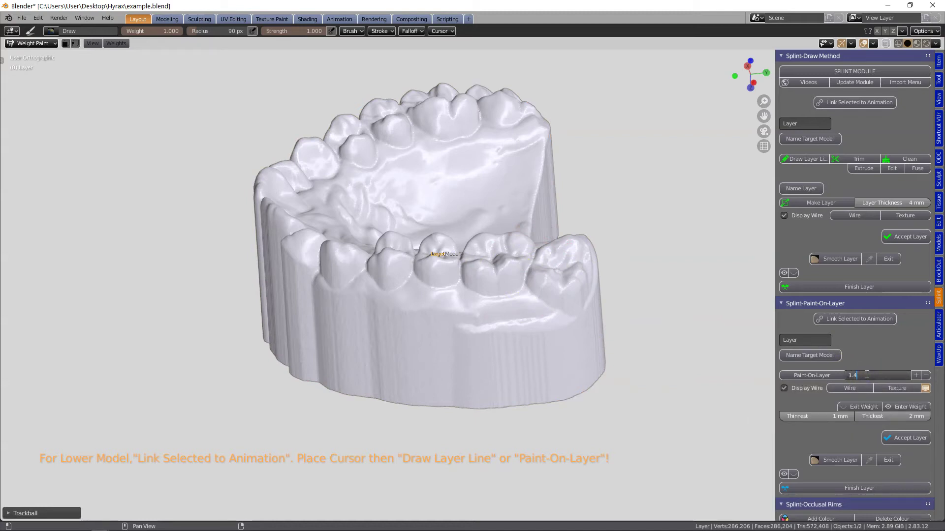
scroll(525, 270, up, 5)
drag(569, 257, 466, 265)
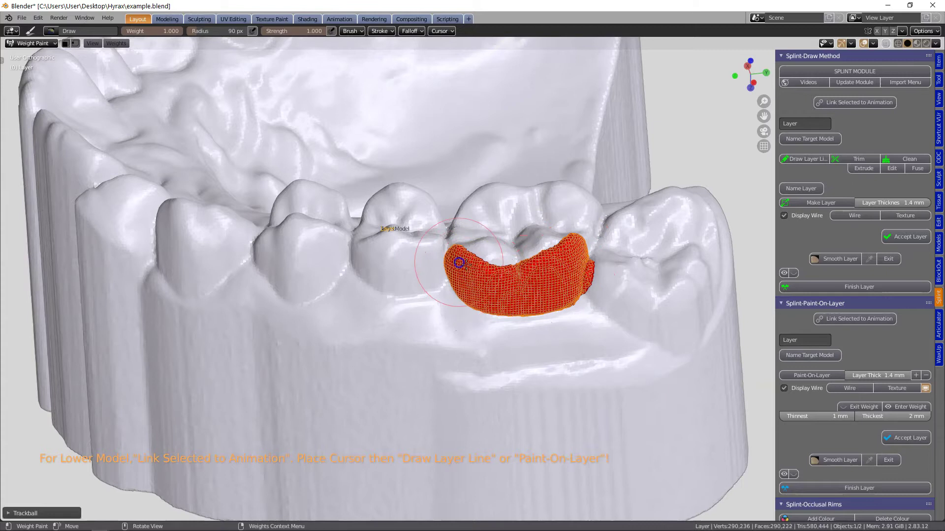
middle_drag(466, 265, 462, 325)
drag(592, 280, 640, 213)
middle_drag(606, 282, 418, 264)
shift+middle_drag(633, 270, 369, 286)
drag(388, 304, 510, 322)
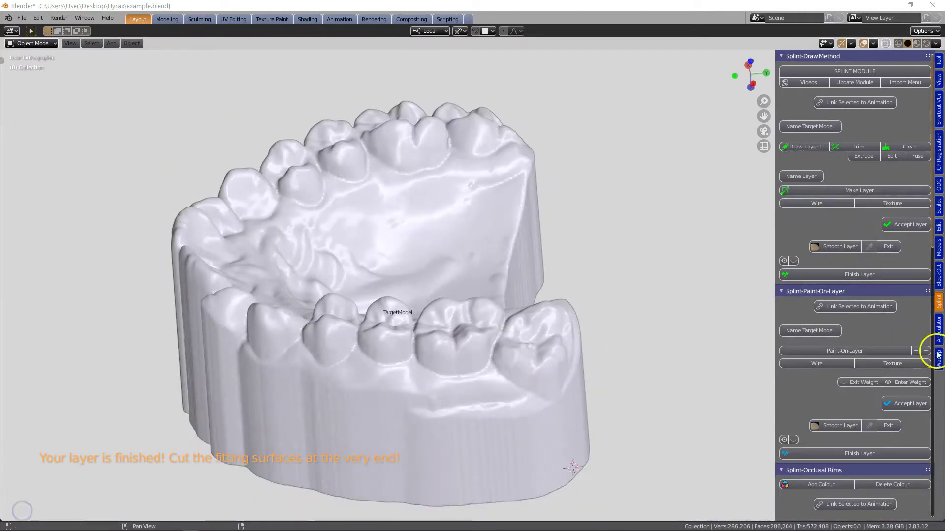
Choose the upper first premolars and first molars on both sides from the tooth library and delete the unwanted teeth.
click(937, 355)
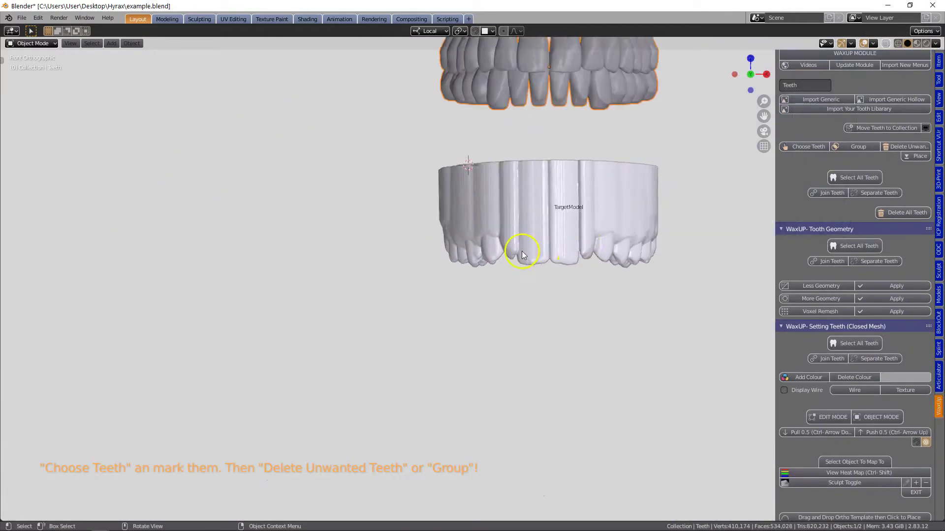
middle_drag(523, 249, 540, 342)
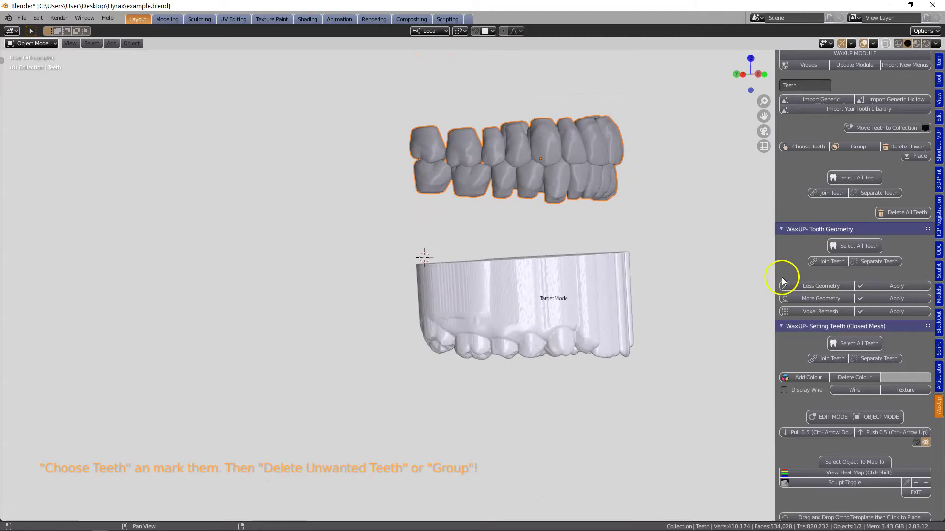
scroll(801, 196, up, 2)
click(805, 167)
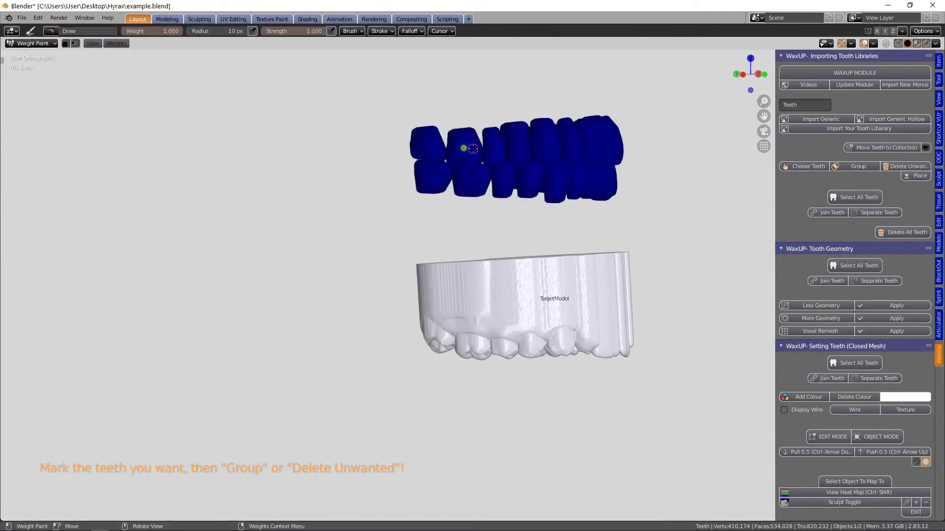
middle_drag(517, 144, 468, 235)
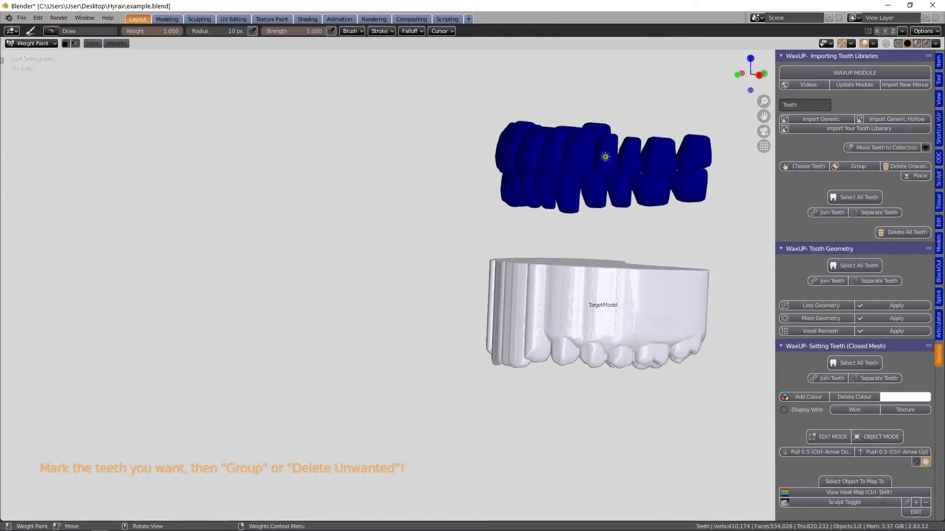
Select all chosen library teeth, move them over the matching teeth of the upper model and scale them up slightly as a group.
click(851, 196)
drag(588, 118, 584, 336)
middle_drag(481, 408, 546, 291)
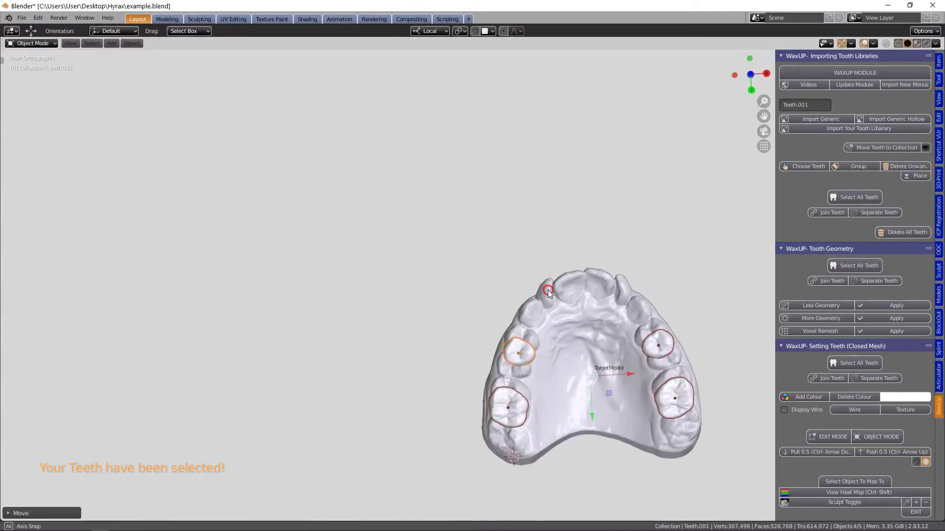
shift+middle_drag(501, 391, 362, 320)
scroll(380, 337, up, 4)
key(g)
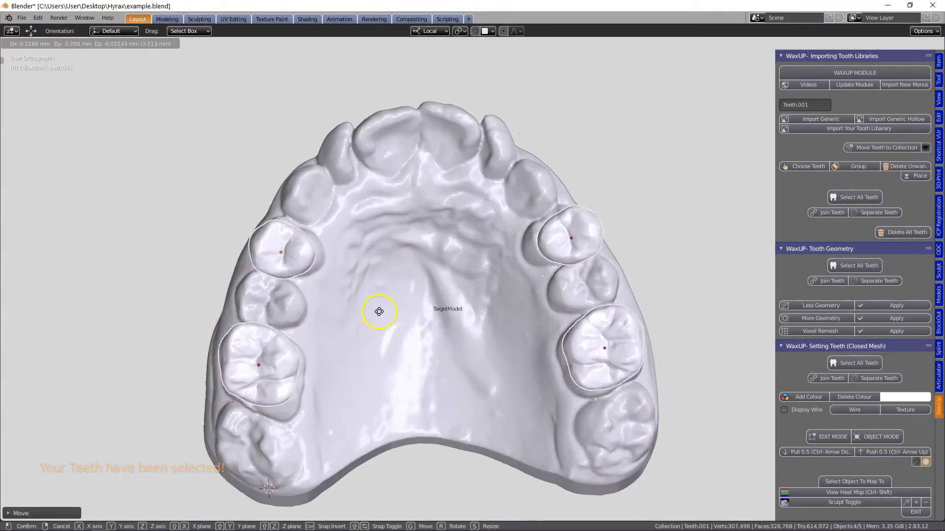
click(376, 310)
key(s)
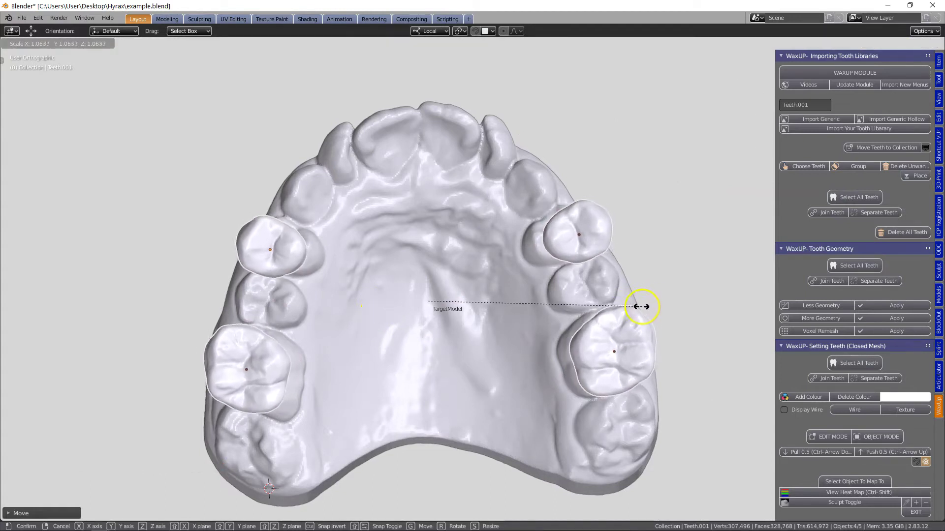
click(638, 302)
Move and resize the library molar on the patient's right so it covers the underlying model molar.
click(268, 368)
scroll(268, 368, up, 3)
key(s)
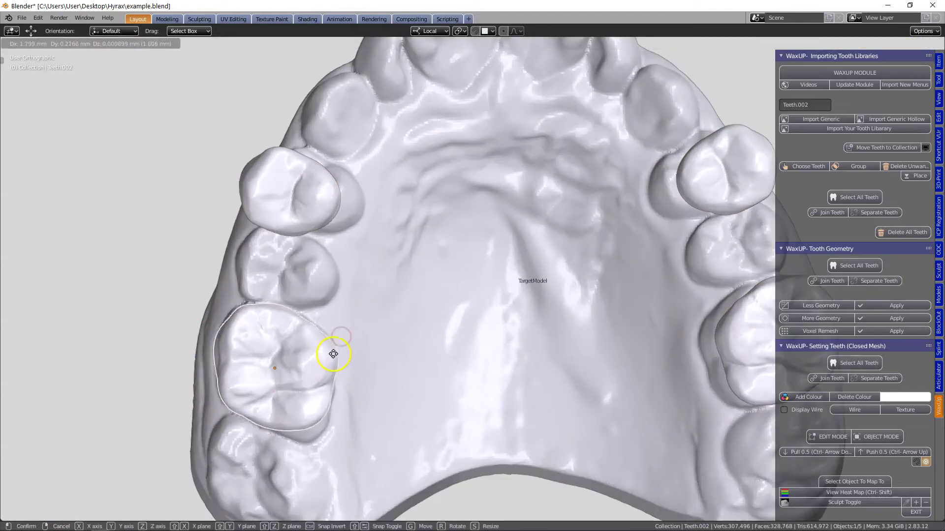
click(376, 362)
scroll(380, 361, down, 2)
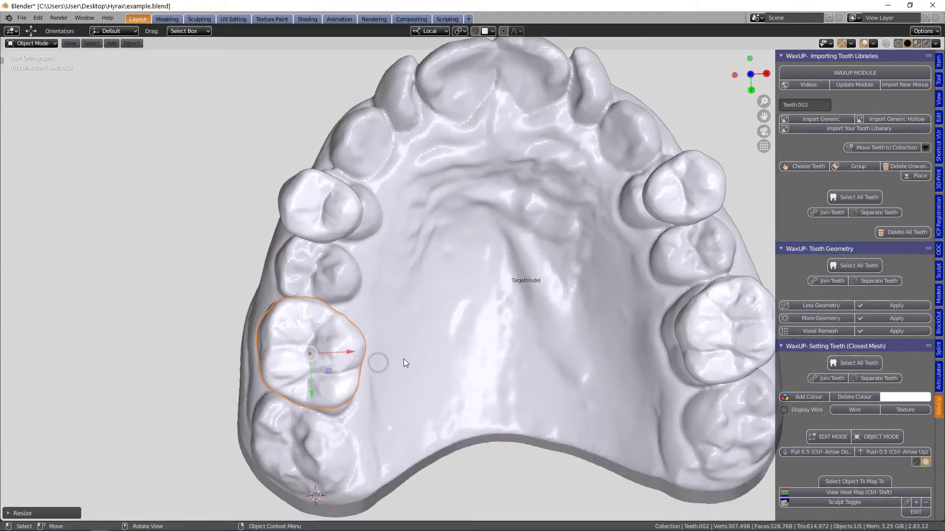
click(404, 359)
Move and resize the library molar on the patient's left so it covers the underlying model molar.
shift+middle_drag(477, 358, 371, 358)
click(595, 346)
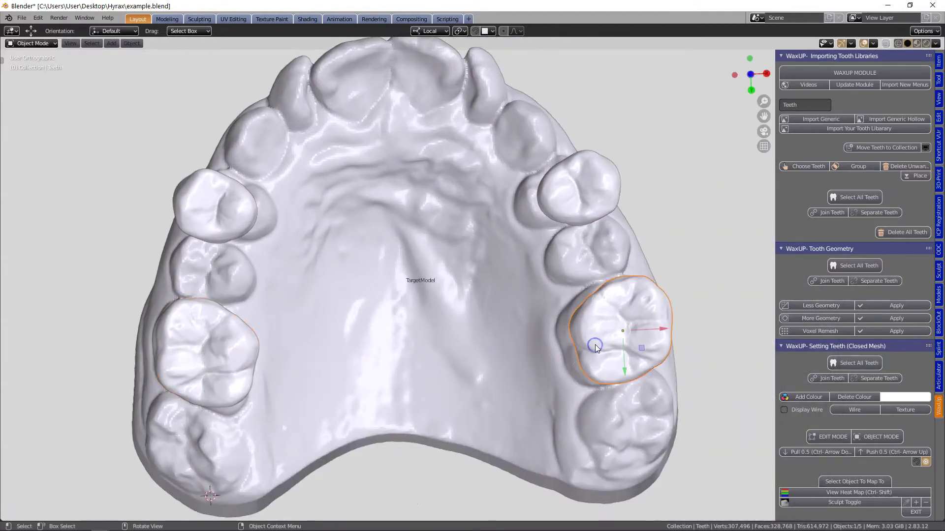
key(g)
click(585, 345)
key(s)
click(677, 325)
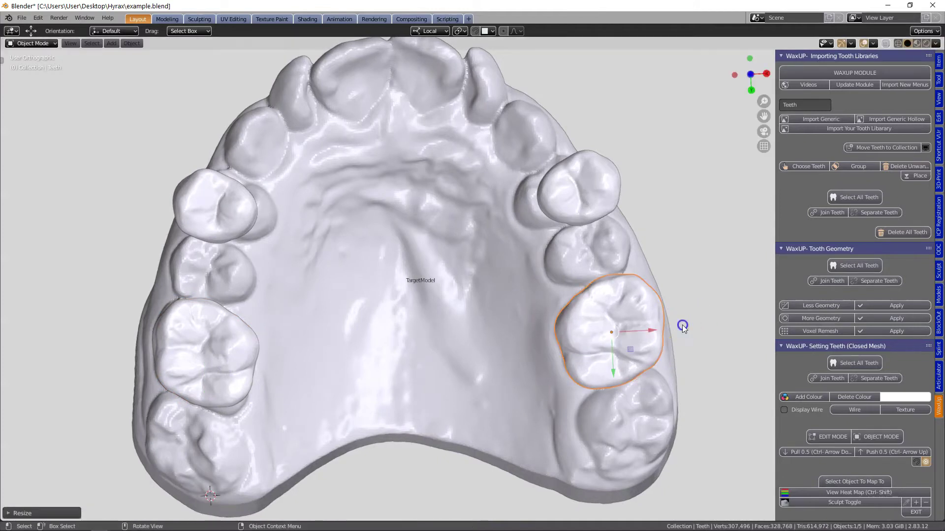
key(s)
click(680, 328)
Move the library premolar on the patient's right over its model tooth and scale it to fit.
key(g)
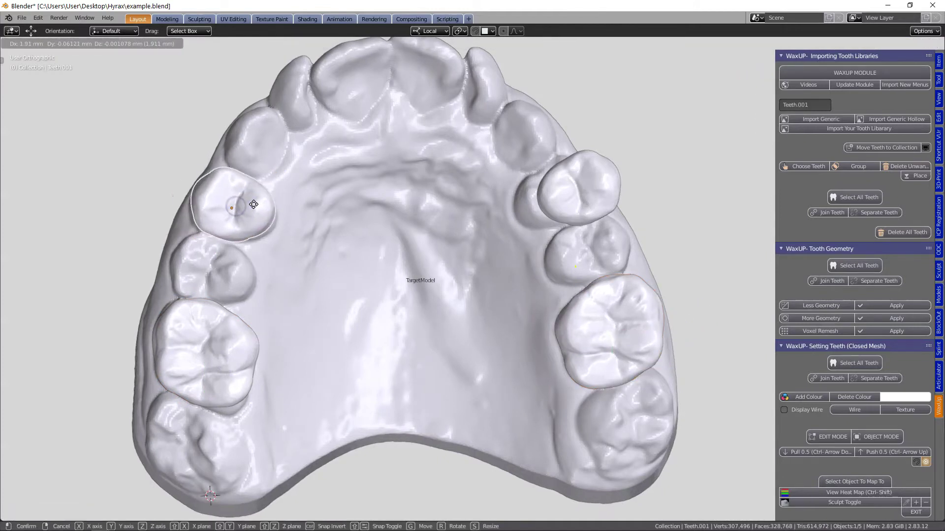
click(249, 204)
key(s)
click(309, 214)
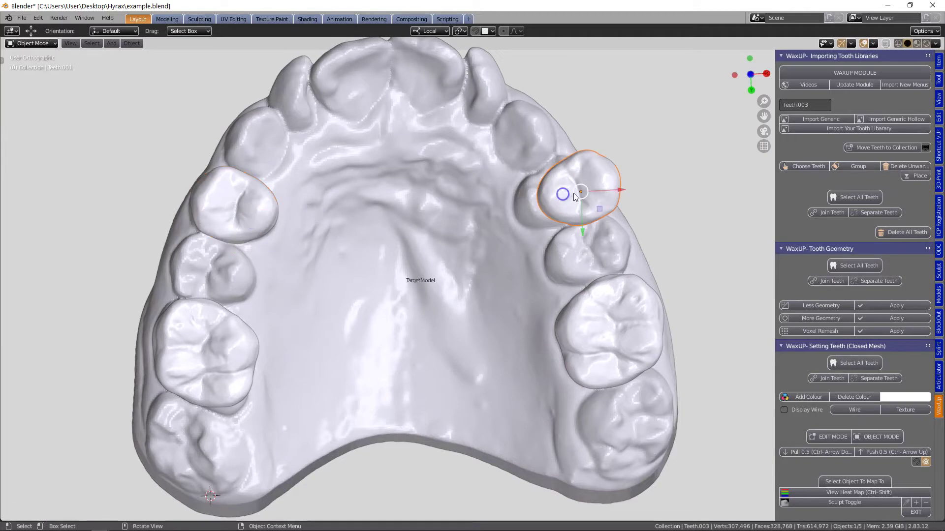
Move the library premolar on the patient's left over its model tooth and scale it to fit.
key(g)
click(548, 194)
key(s)
click(593, 186)
scroll(546, 206, down, 1)
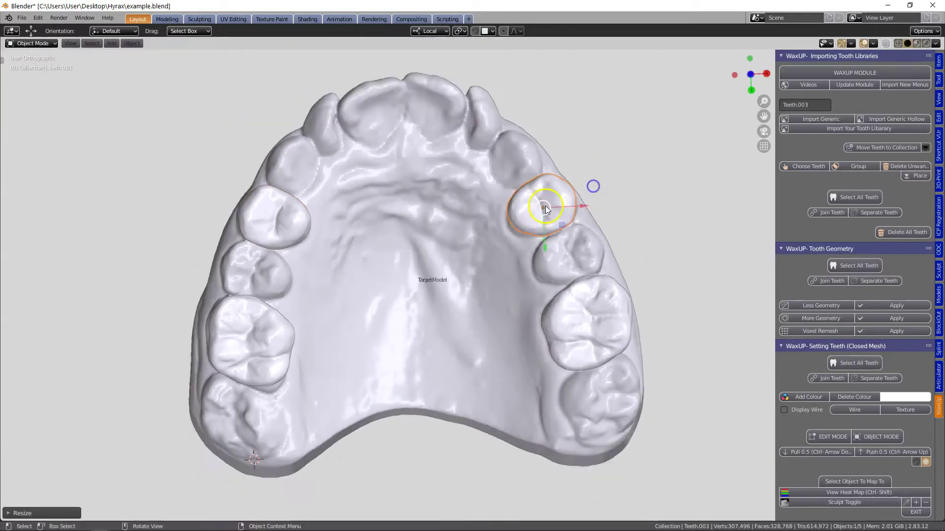
Select all library teeth and raise them about 8.2 mm along their local Z axis onto the upper model's teeth.
middle_drag(546, 209, 423, 294)
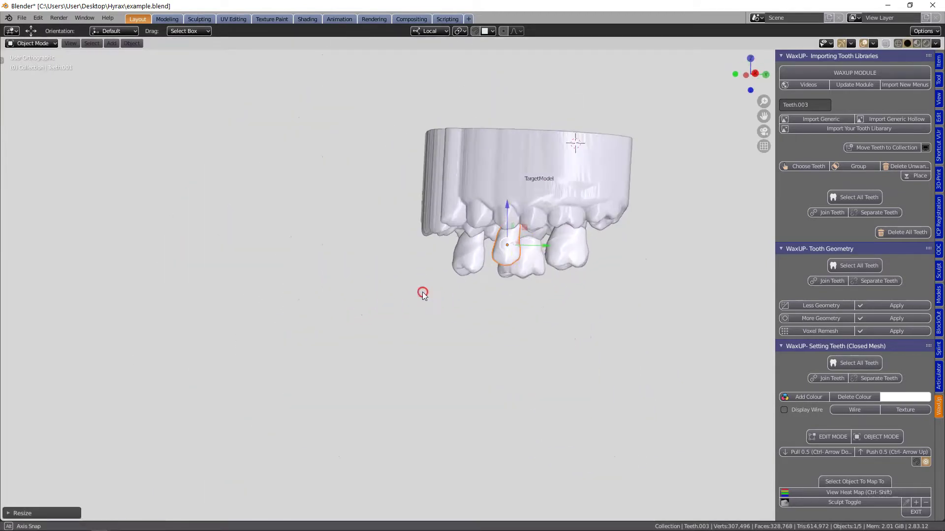
click(843, 266)
key(g)
key(z)
key(z)
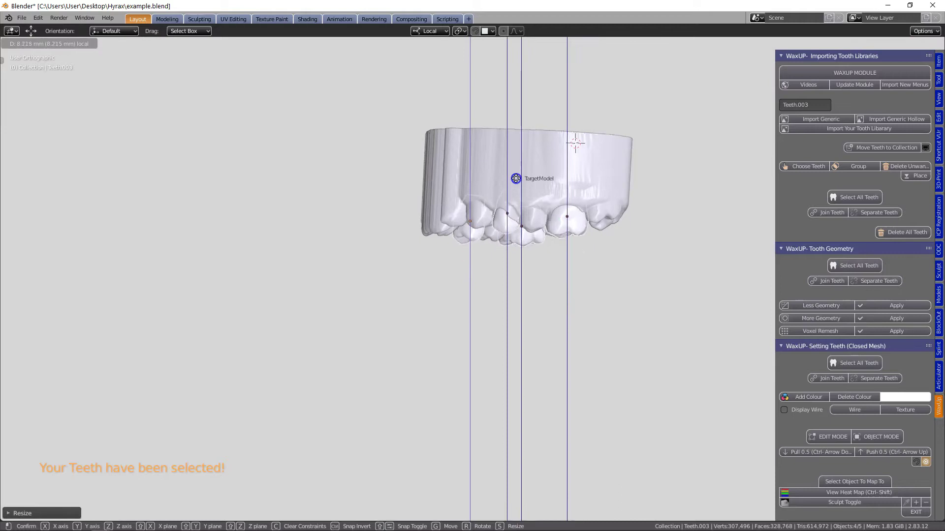
click(516, 178)
Unhide the lower model to show the bite against the placed library teeth.
middle_drag(415, 245, 569, 270)
scroll(510, 257, up, 4)
shift+middle_drag(508, 250, 428, 358)
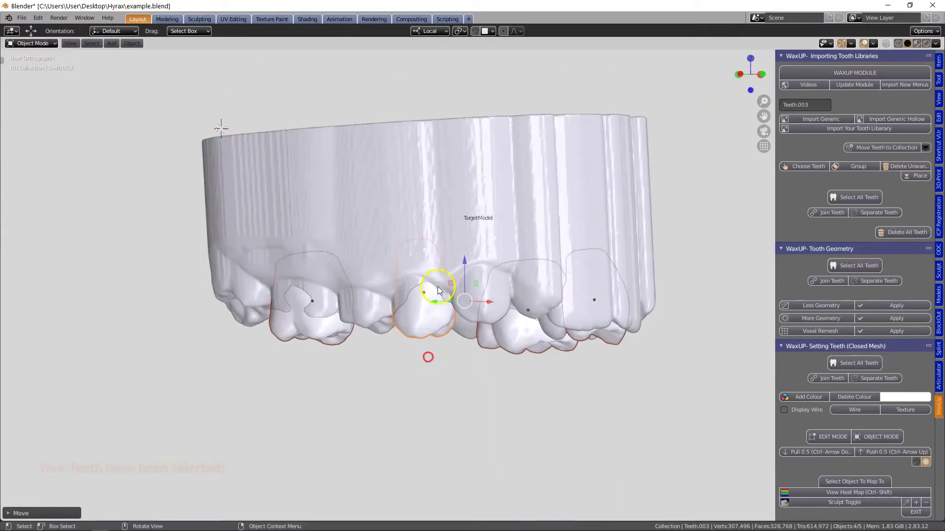
middle_drag(467, 268, 318, 367)
key(alt+h)
middle_drag(445, 357, 429, 360)
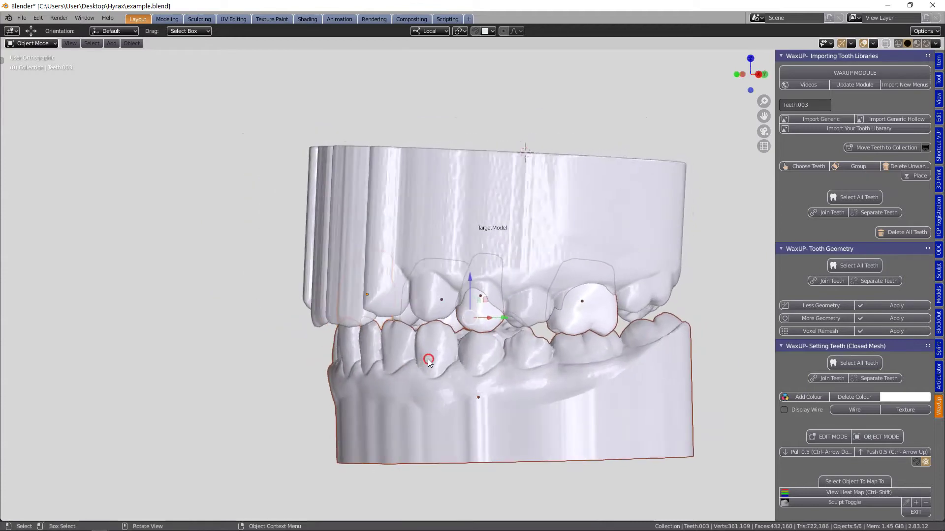
Adjust the height of the library premolar on the patient's left along the Z axis against the lower teeth.
scroll(480, 329, up, 3)
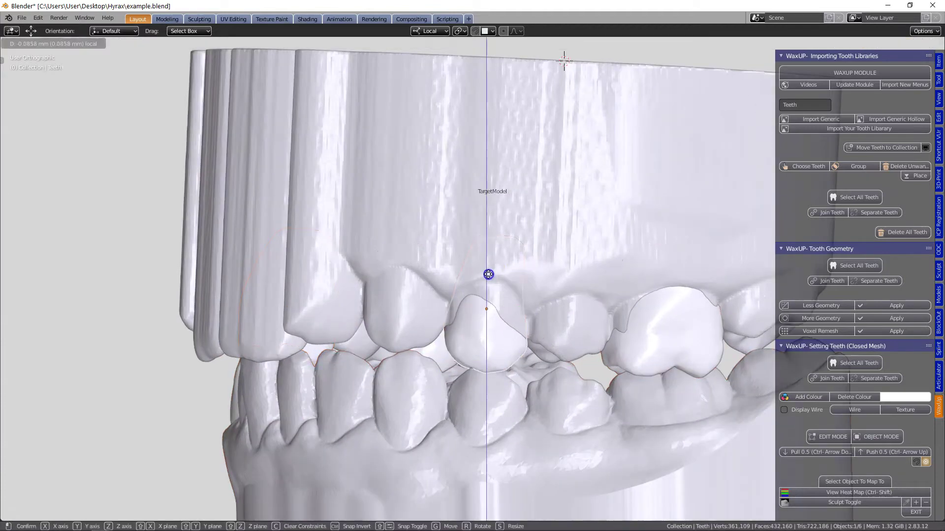
click(681, 336)
click(474, 322)
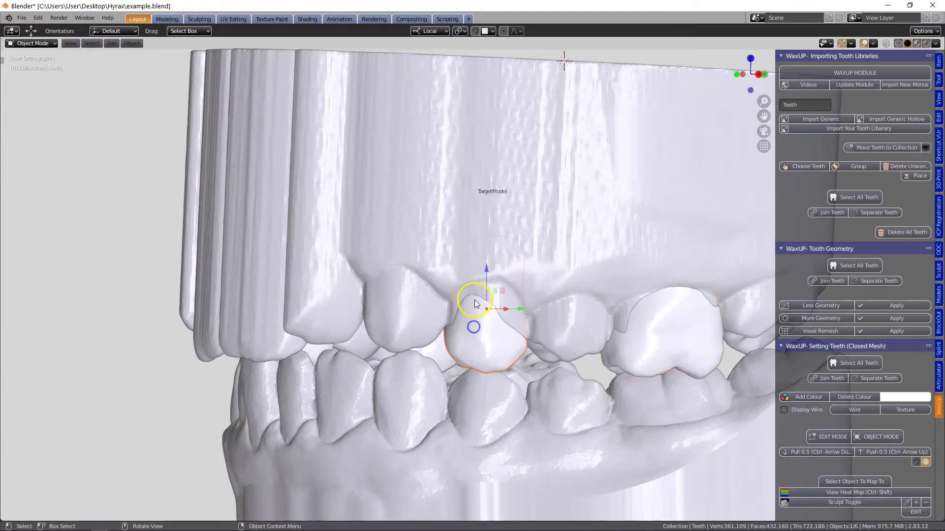
key(g)
key(z)
drag(486, 285, 486, 285)
Adjust the height of the library molar on the patient's right along the Z axis against the lower teeth.
middle_drag(283, 364, 450, 363)
scroll(443, 362, down, 2)
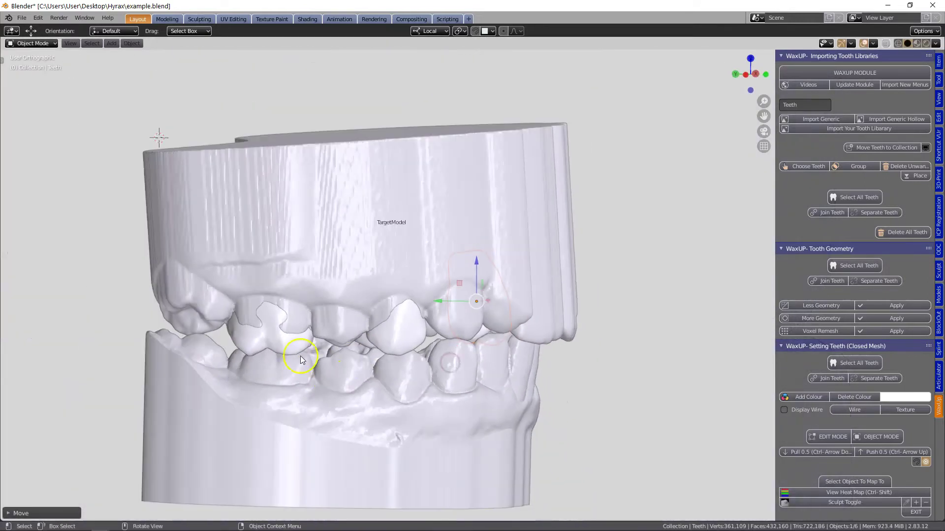
key(g)
key(z)
drag(273, 282, 273, 282)
Stretch the buccal mesh of the patient's left library premolar in Edit Mode until it covers the model tooth.
middle_drag(368, 392, 341, 401)
scroll(384, 398, up, 1)
shift+middle_drag(395, 398, 551, 357)
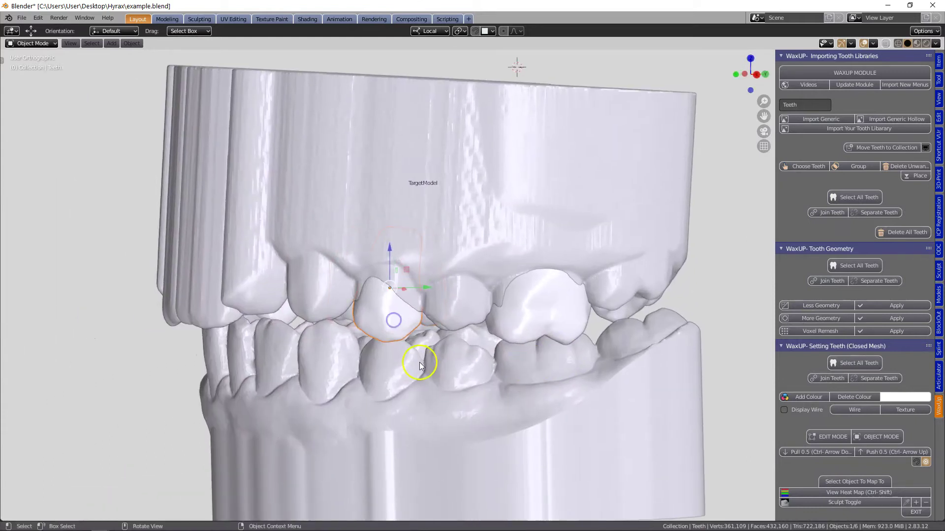
scroll(907, 307, down, 8)
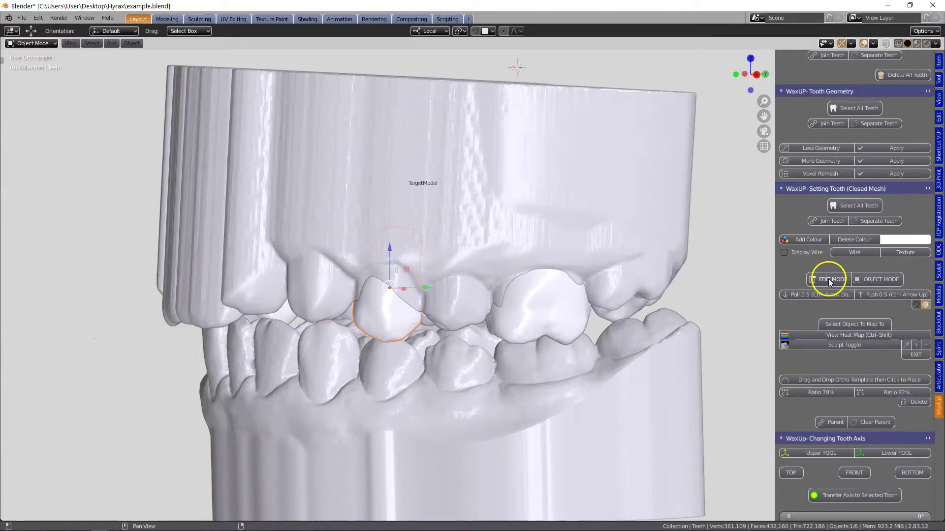
click(828, 279)
click(355, 275)
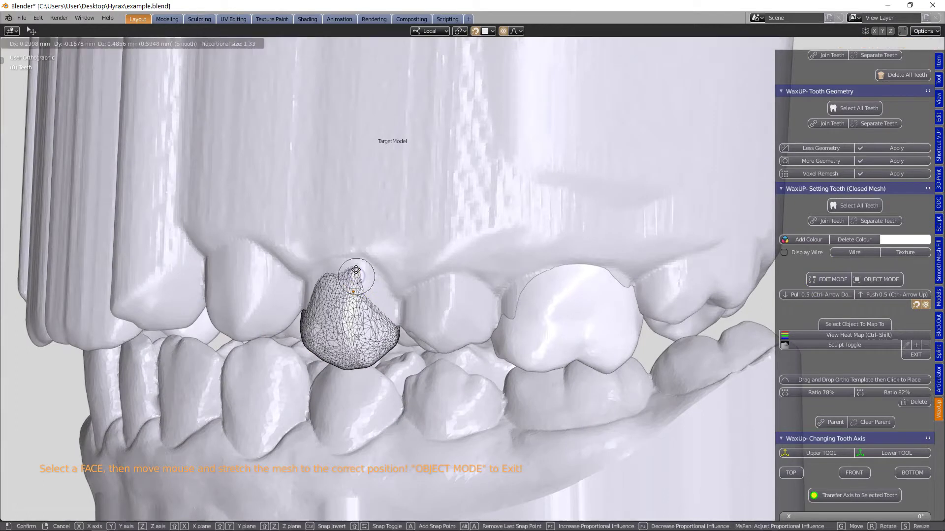
drag(386, 278, 363, 260)
scroll(472, 296, down, 1)
key(Tab)
Stretch both upper buccal edges of the patient's left library molar in Edit Mode to cover the model tooth.
click(560, 293)
key(Tab)
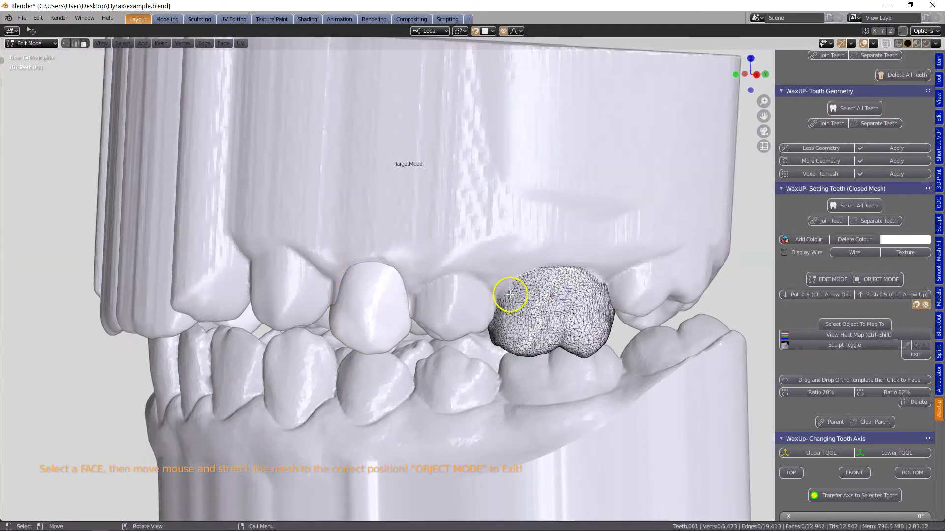
drag(510, 295, 509, 294)
drag(589, 281, 593, 273)
key(Tab)
scroll(473, 303, down, 3)
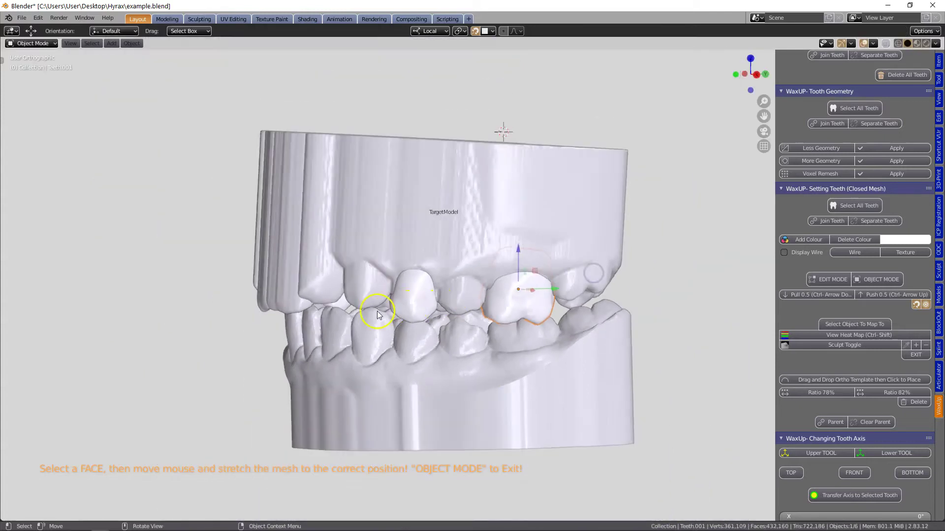
Stretch the upper buccal edges of the patient's right library molar in Edit Mode over the model tooth.
middle_drag(380, 314, 542, 317)
scroll(521, 320, up, 1)
click(430, 338)
key(Tab)
scroll(413, 340, up, 4)
drag(336, 356, 340, 334)
drag(420, 349, 439, 354)
key(Tab)
Stretch the upper buccal edges of the patient's right library premolar in Edit Mode over the model tooth.
click(596, 368)
key(Tab)
drag(571, 343, 563, 332)
drag(612, 336, 607, 325)
key(Tab)
Refine the buccal surface of the patient's right library molar by stretching more of its mesh over the model tooth.
click(430, 383)
click(430, 385)
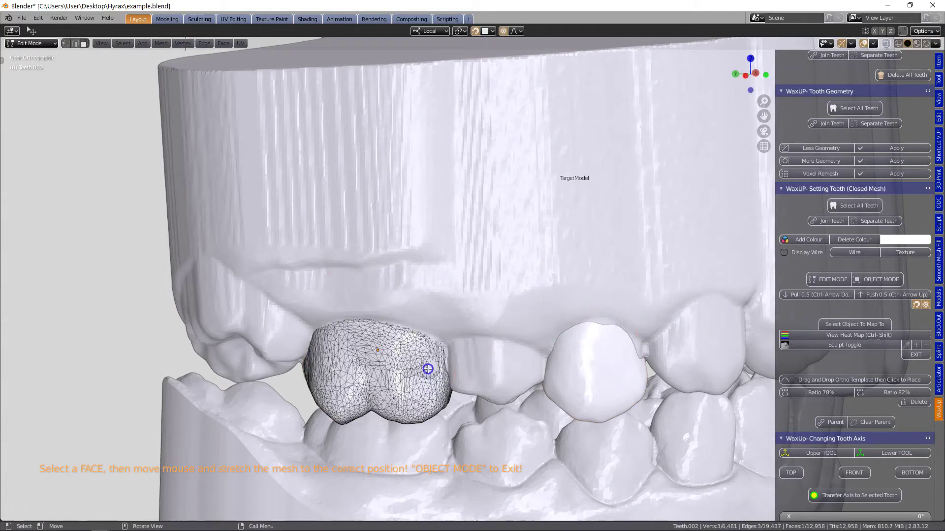
click(364, 362)
click(373, 361)
drag(362, 364, 360, 364)
scroll(387, 372, down, 3)
key(Tab)
Hide the lower model and stretch the palatal edge of the patient's right library molar over the model tooth.
middle_drag(448, 401, 426, 375)
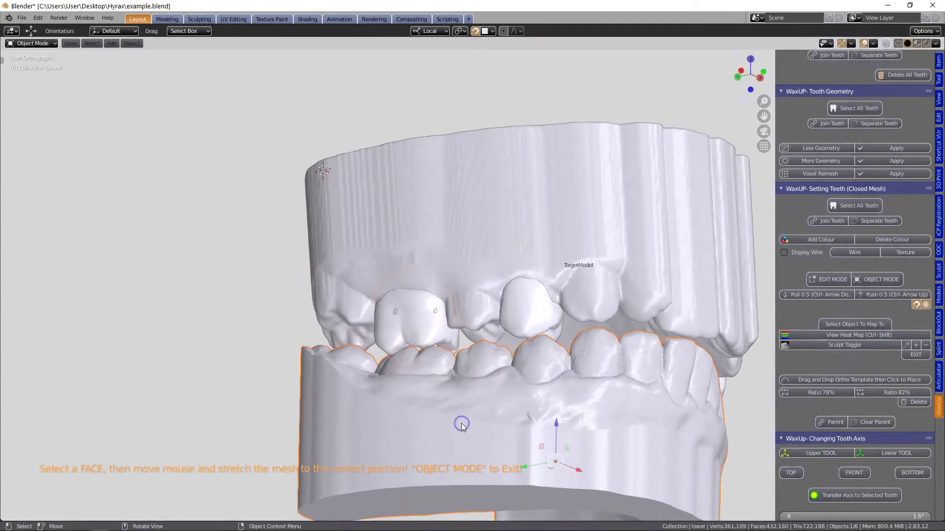
key(h)
middle_drag(461, 425, 515, 263)
scroll(461, 353, up, 3)
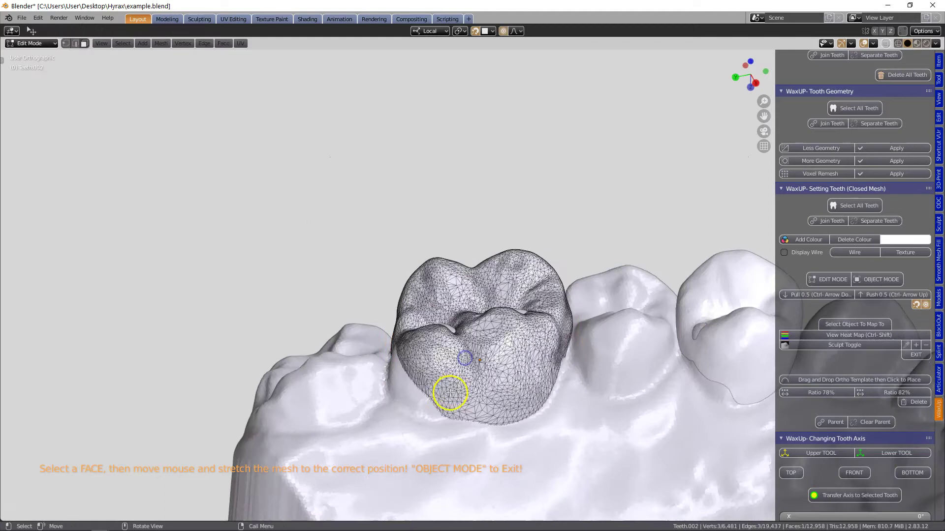
drag(428, 398, 410, 408)
Pull the occlusal mesh of the patient's right library molar by 0.5 mm where the model pokes through.
middle_drag(571, 409, 636, 482)
click(791, 295)
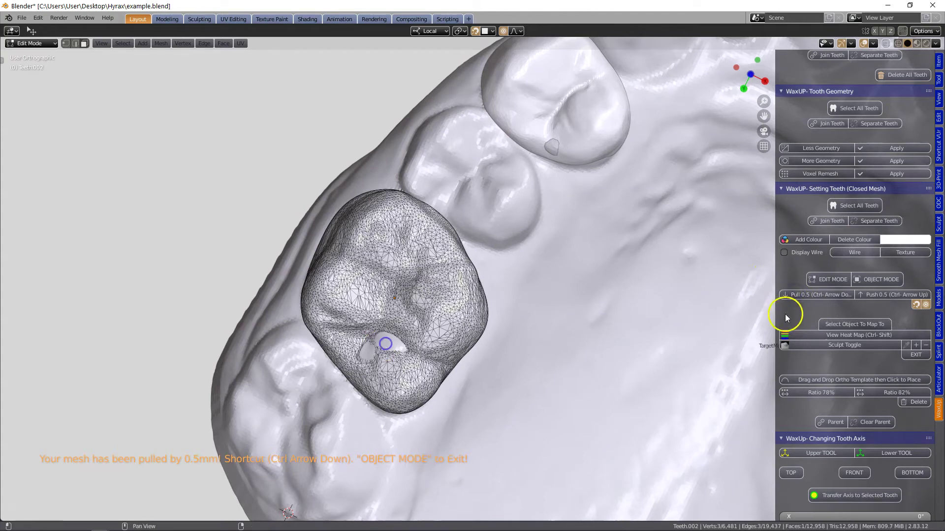
middle_drag(615, 340, 571, 337)
key(Tab)
Stretch the palatal edge of the patient's right library premolar and pull its occlusal mesh by 0.5 mm over the model tooth.
key(Tab)
drag(555, 303, 546, 315)
middle_drag(547, 320, 554, 366)
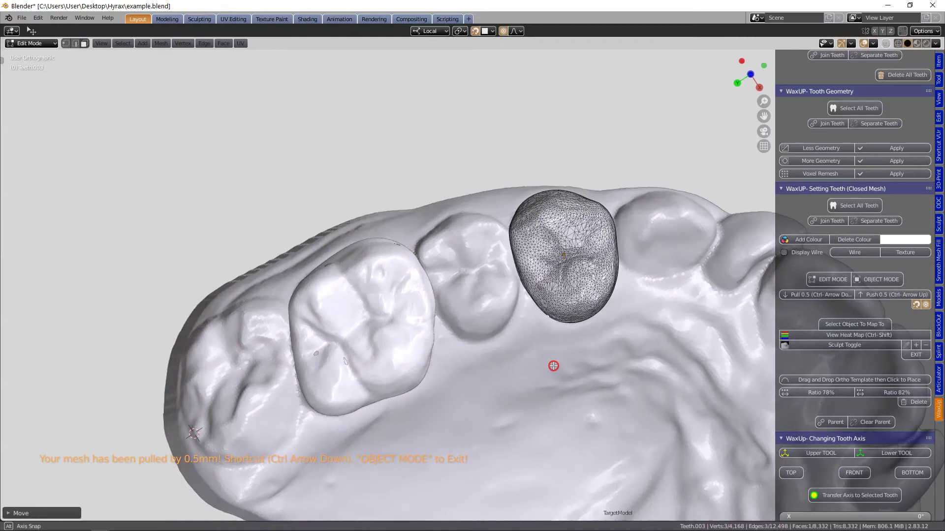
key(Tab)
scroll(570, 321, up, 3)
key(Tab)
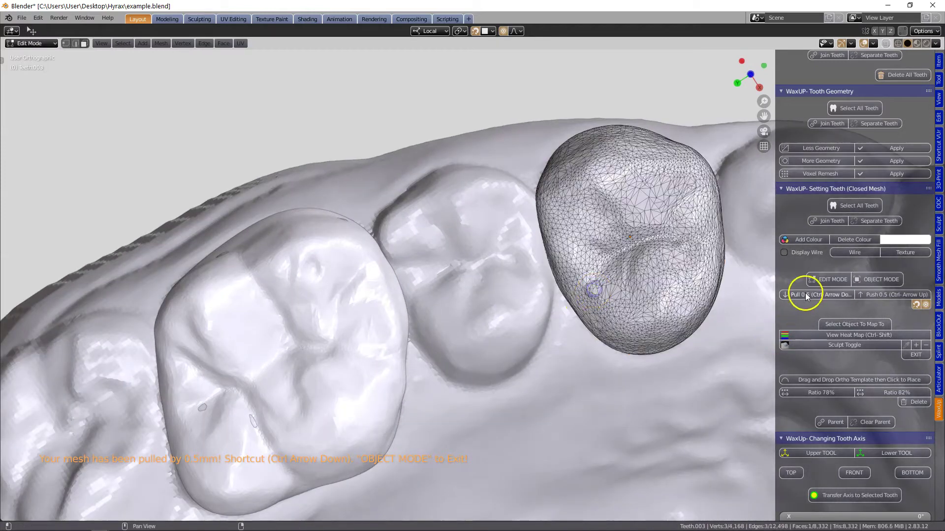
scroll(635, 334, down, 3)
key(Tab)
Pull the patient's right library molar's occlusal mesh by another 0.5 mm to cover the remaining exposed spots.
shift+middle_drag(652, 378, 441, 287)
scroll(419, 344, down, 2)
scroll(392, 348, up, 2)
shift+middle_drag(276, 320, 324, 335)
click(392, 348)
key(Tab)
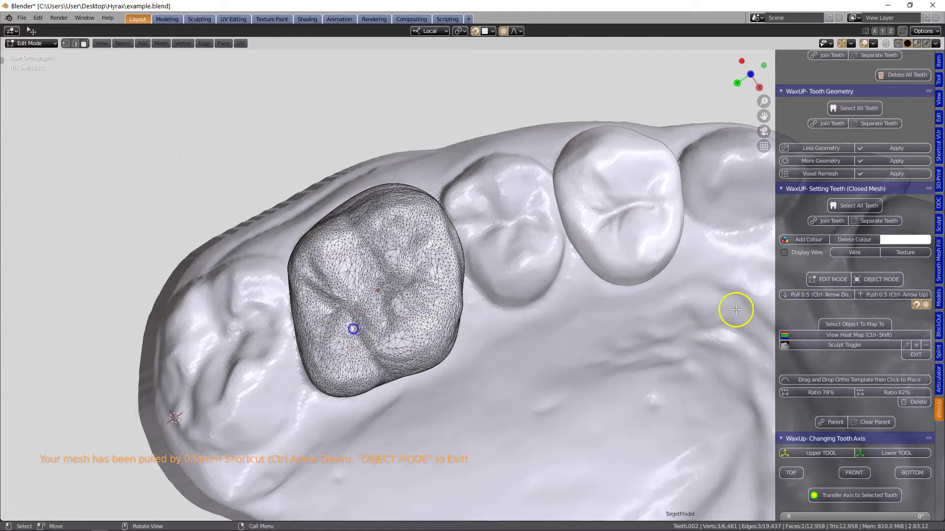
scroll(664, 357, down, 5)
key(Tab)
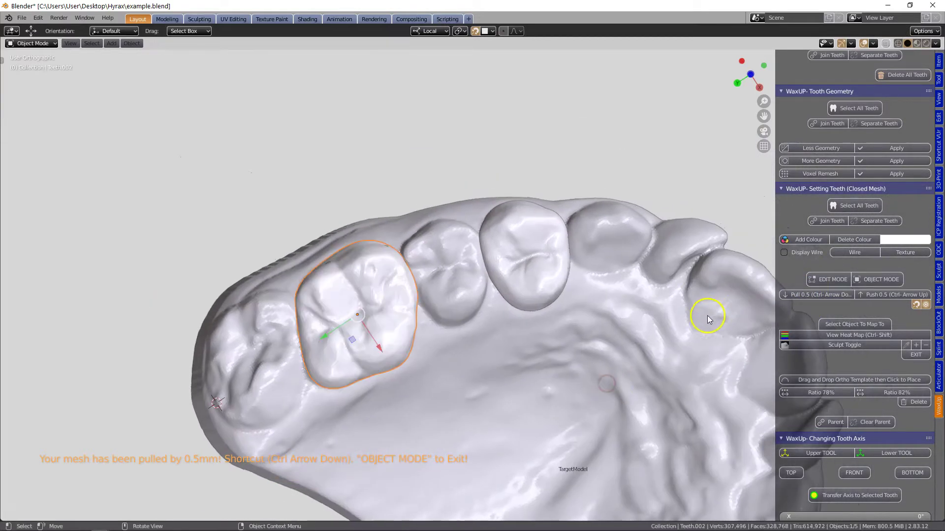
middle_drag(708, 316, 645, 310)
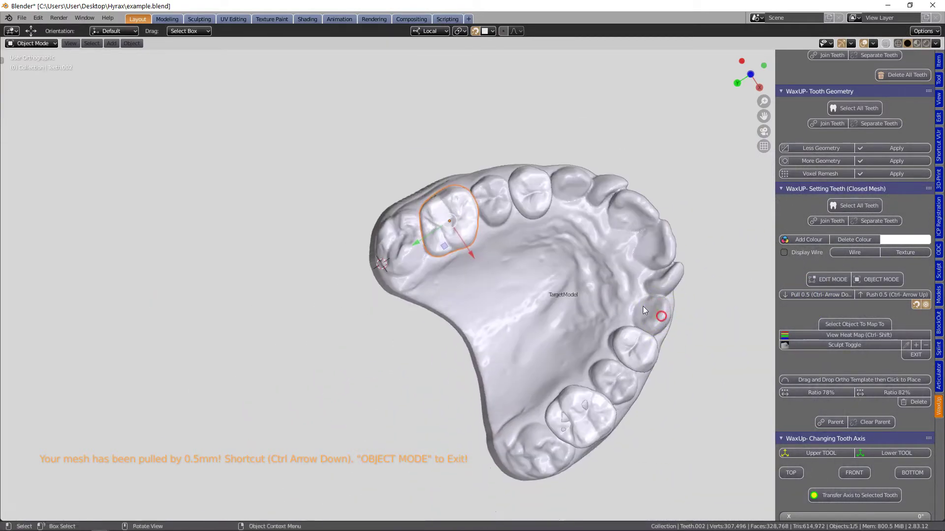
Select all library teeth and switch them to wireframe display.
click(853, 205)
click(867, 253)
scroll(538, 394, up, 5)
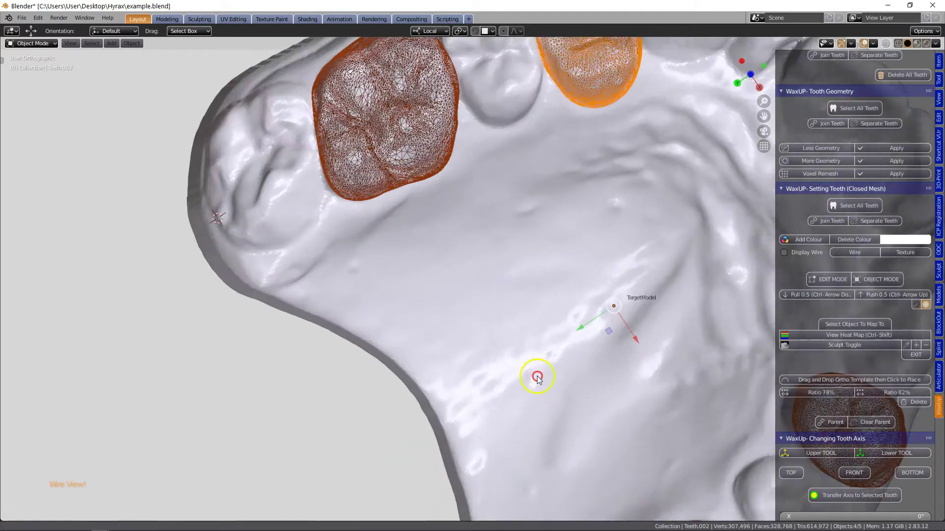
Pull the occlusal mesh of the patient's left library molar by 0.5 mm where the model pokes through.
scroll(538, 375, down, 3)
scroll(555, 376, up, 2)
click(580, 403)
scroll(563, 369, up, 3)
shift+middle_drag(557, 364, 475, 322)
click(507, 336)
click(827, 279)
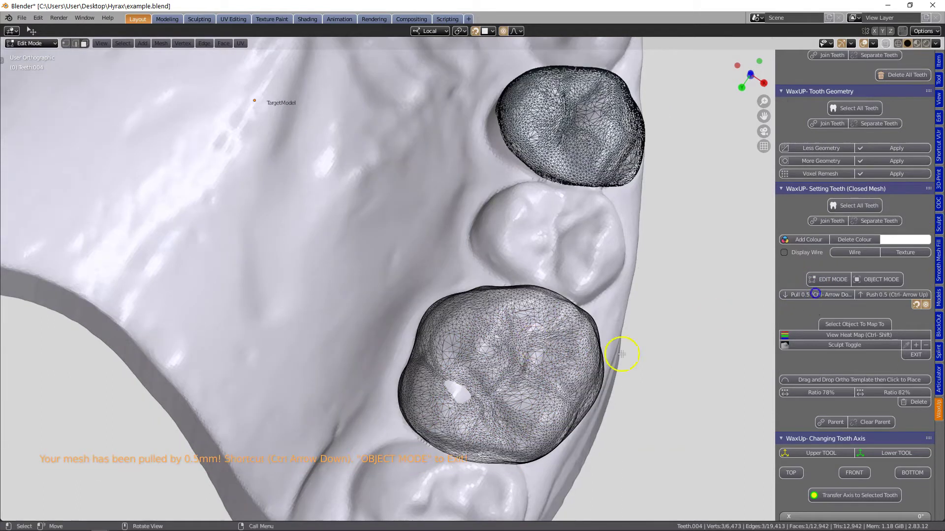
scroll(486, 352, down, 2)
shift+middle_drag(542, 317, 548, 390)
key(Tab)
key(Tab)
key(Tab)
key(Tab)
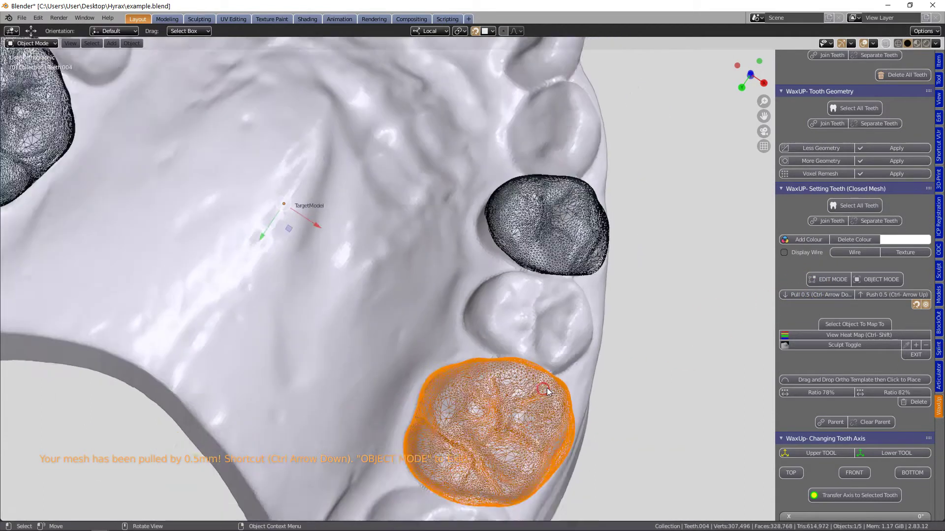
Stretch the lower buccal edge of the patient's left library premolar over the model tooth.
scroll(561, 253, down, 4)
middle_drag(556, 265, 577, 427)
scroll(480, 366, up, 3)
key(Tab)
click(574, 427)
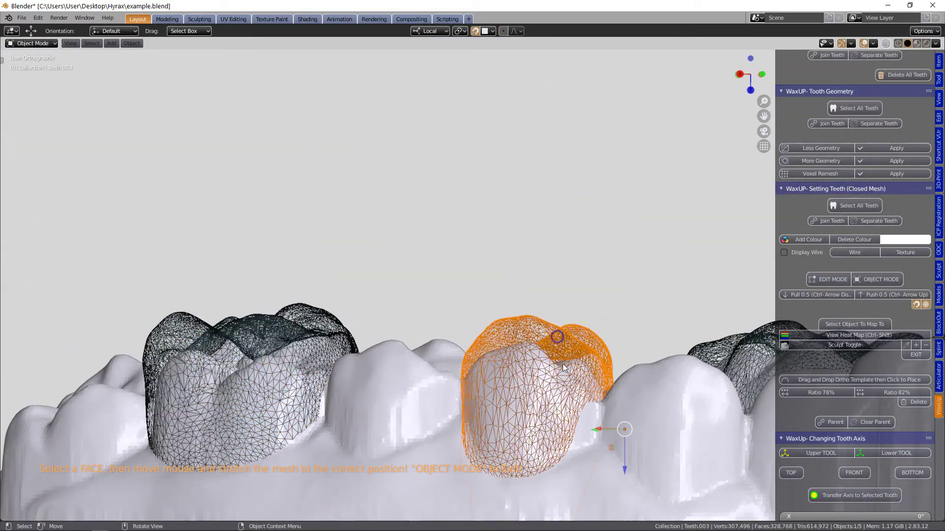
click(821, 281)
drag(570, 428, 583, 431)
mouse_move(532, 439)
middle_down()
mouse_move(482, 447)
mouse_move(521, 443)
middle_up()
Stretch the mesiobuccal edge of the patient's left library molar over the model tooth.
shift+middle_drag(242, 437, 575, 379)
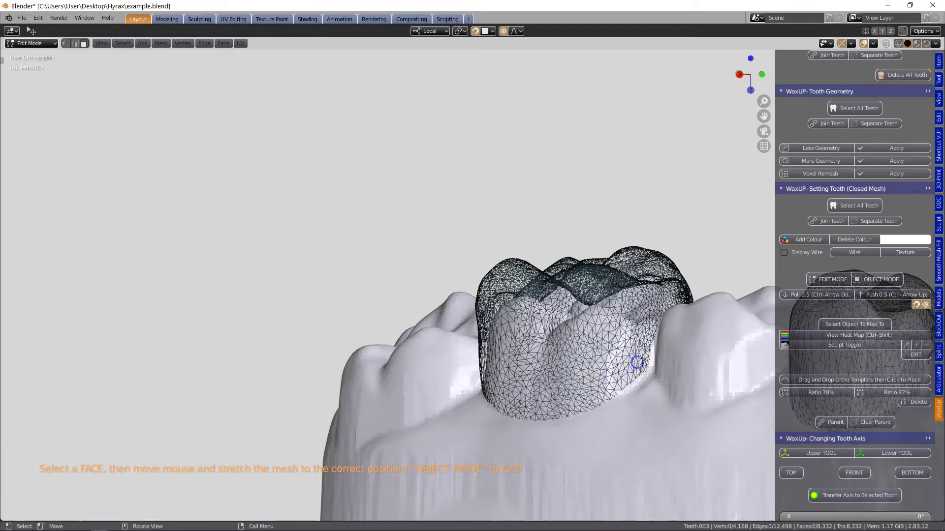
key(Tab)
click(638, 356)
click(821, 280)
drag(638, 360, 648, 363)
key(Tab)
Stretch the palatal edge of the patient's left library premolar down over the model tooth.
click(701, 394)
mouse_move(546, 384)
middle_down()
mouse_move(689, 391)
mouse_move(597, 405)
mouse_move(531, 389)
middle_up()
click(481, 348)
key(Tab)
middle_drag(480, 348, 525, 309)
drag(504, 399, 507, 411)
drag(517, 394, 521, 397)
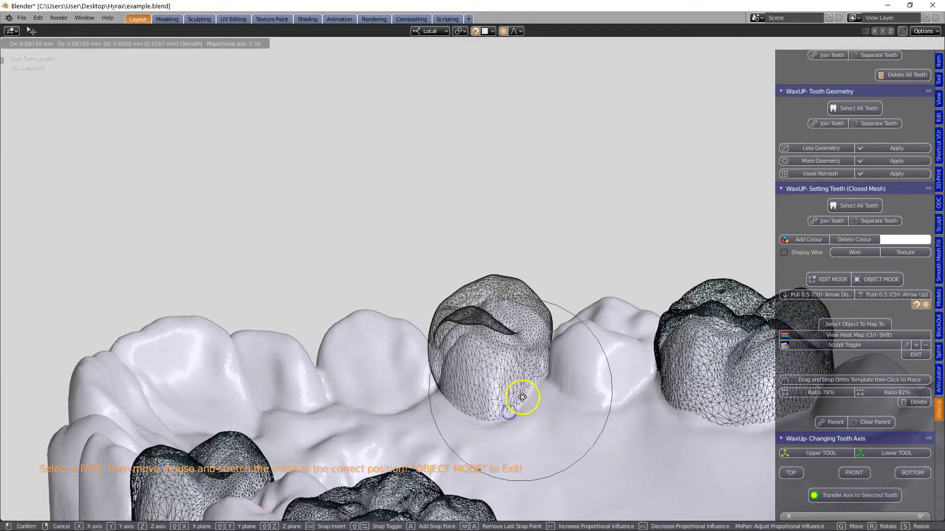
key(Tab)
Join all library teeth and return them to textured display.
middle_drag(522, 397, 30, 507)
scroll(426, 373, up, 4)
click(858, 206)
click(828, 221)
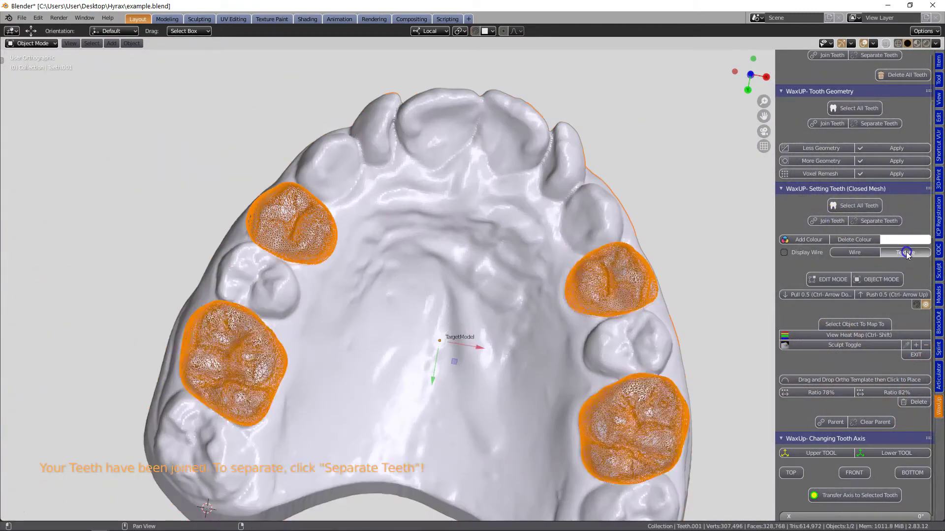
click(905, 253)
Unhide the lower model and view it against the upper model with the library teeth.
scroll(551, 296, down, 4)
middle_drag(546, 295, 492, 374)
key(alt+h)
scroll(524, 335, up, 4)
scroll(525, 339, down, 3)
Try to designate the library teeth as the upper object being cut in the articulator cutting tools.
click(938, 376)
scroll(888, 398, down, 5)
scroll(889, 397, down, 10)
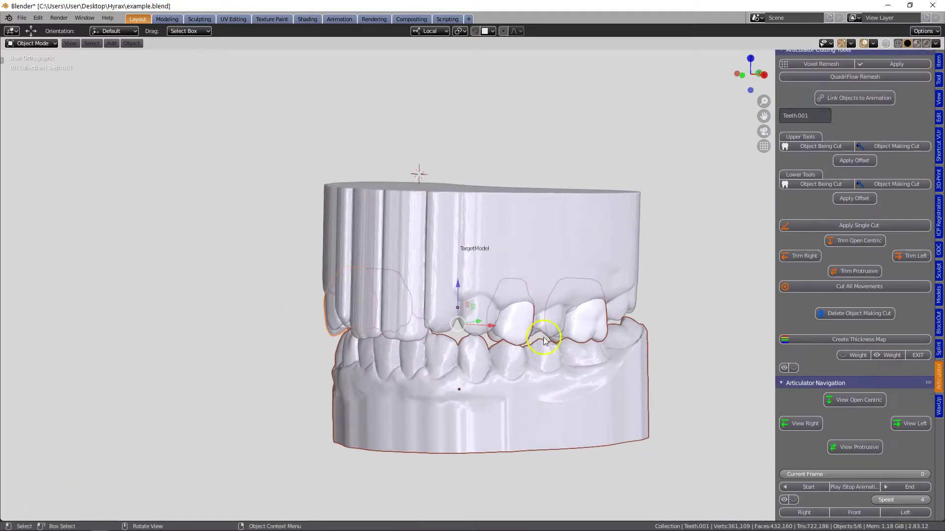
click(815, 146)
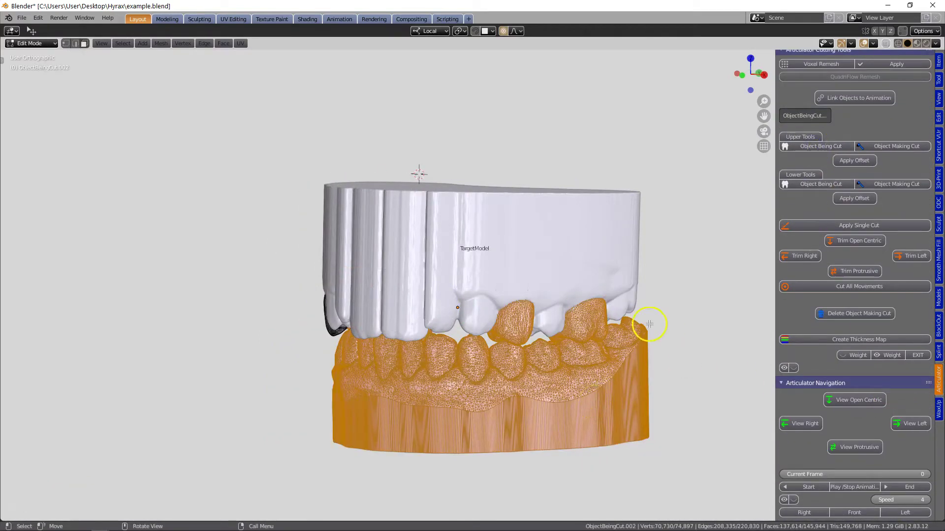
key(Tab)
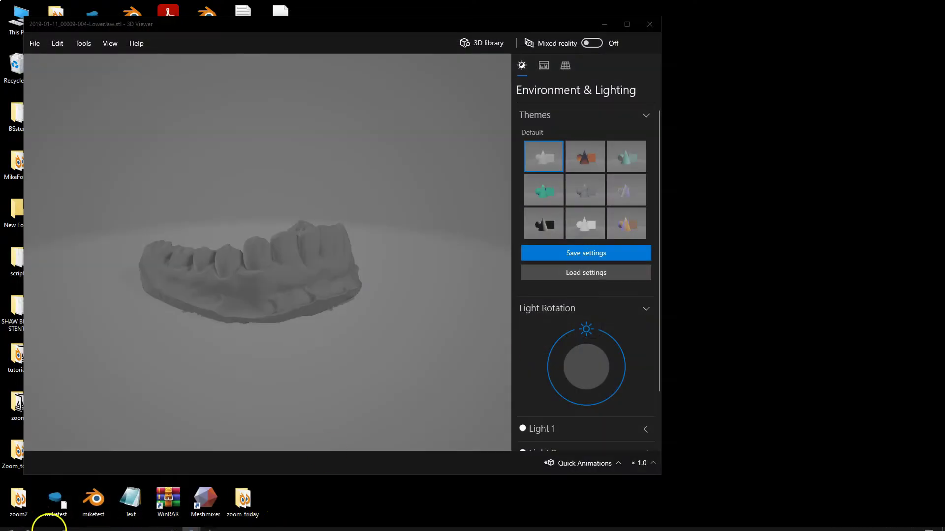
Switch to a fresh Blender session and recover the most recent autosave of the case.
click(100, 524)
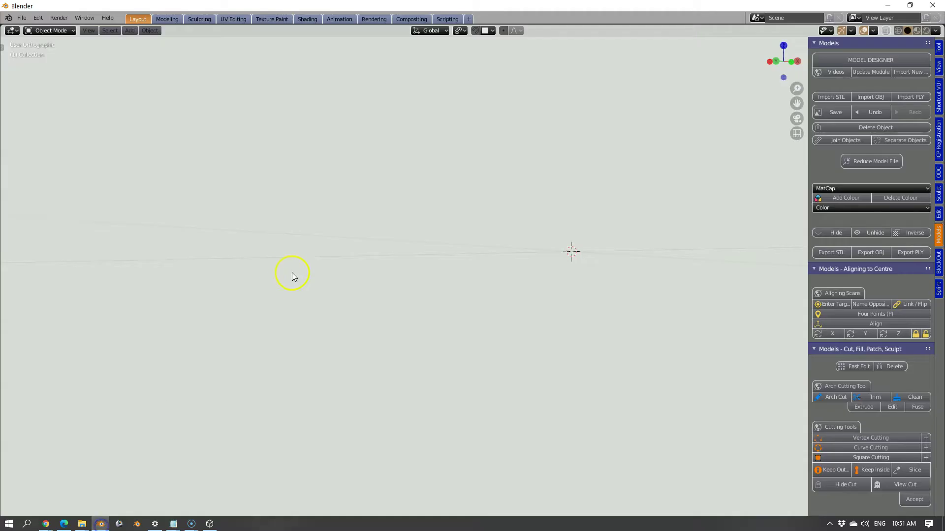
click(23, 18)
click(134, 77)
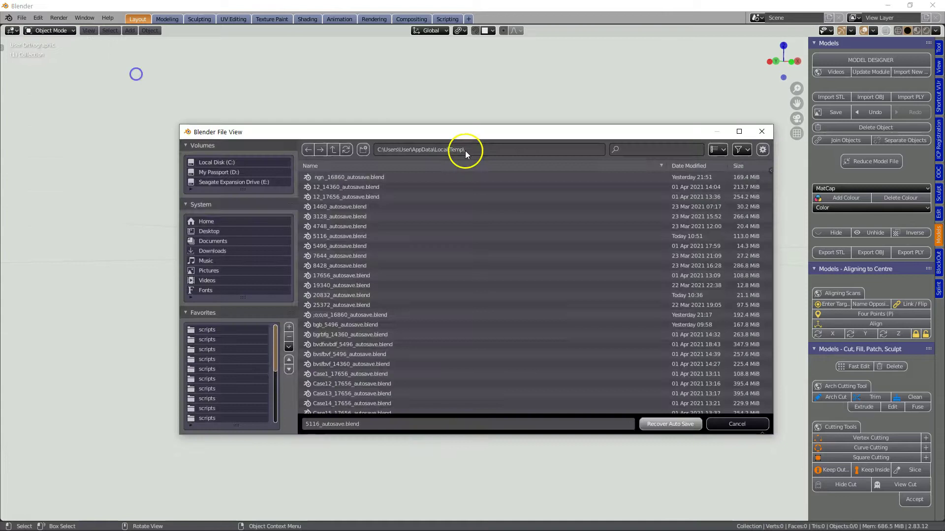
click(699, 167)
double_click(689, 180)
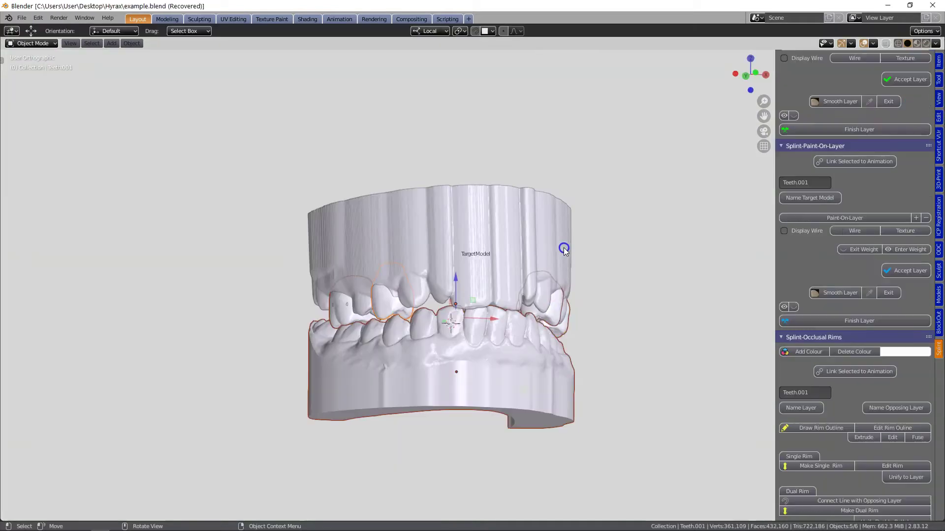
Pull the buccal mesh of the patient's right library molar by 0.5 mm.
middle_drag(564, 247, 464, 334)
scroll(600, 363, up, 3)
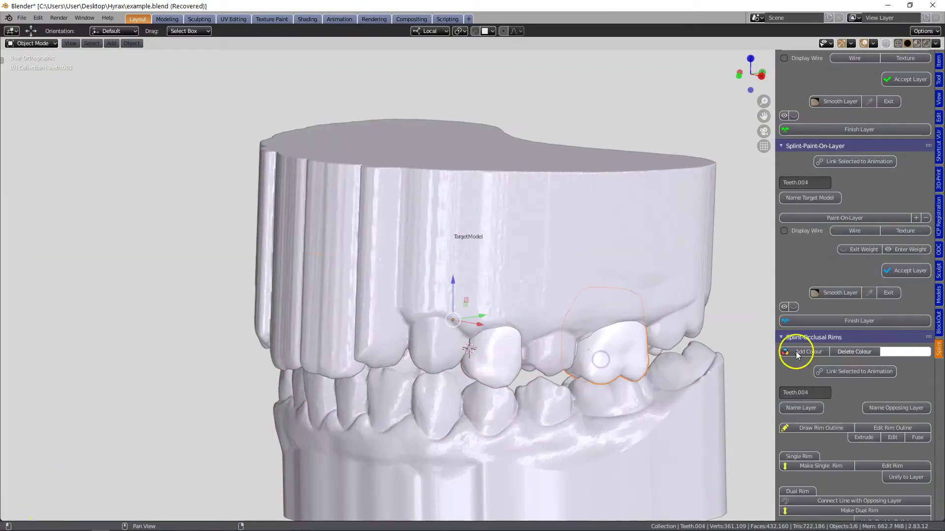
scroll(769, 337, down, 4)
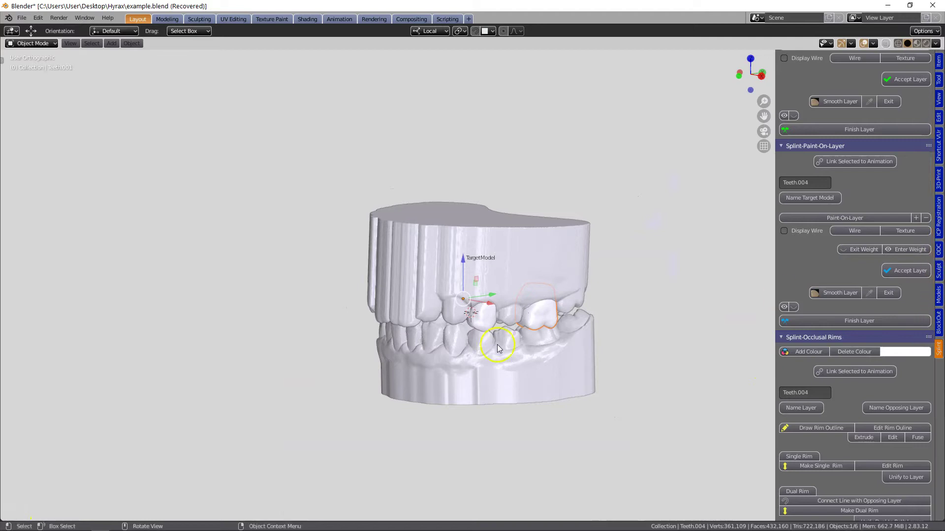
middle_drag(497, 348, 633, 333)
scroll(542, 360, up, 5)
click(453, 386)
key(Tab)
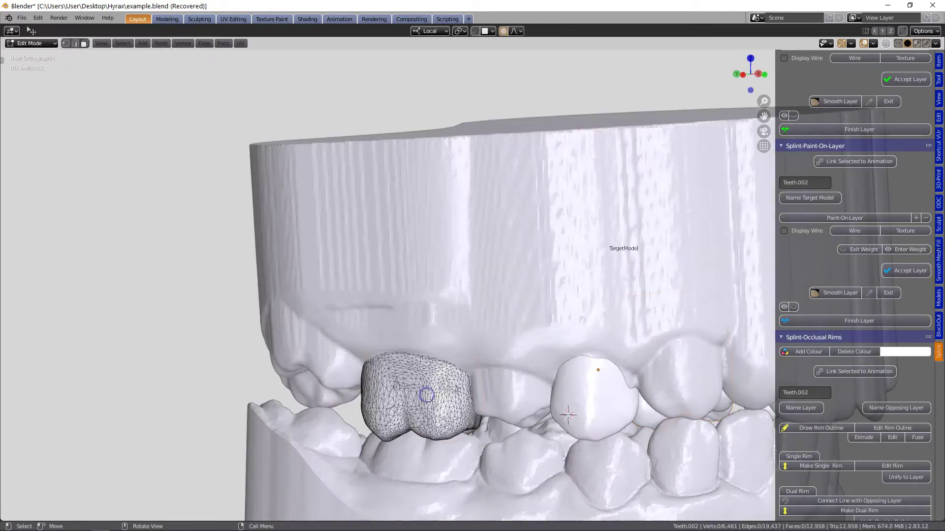
middle_drag(428, 398, 393, 385)
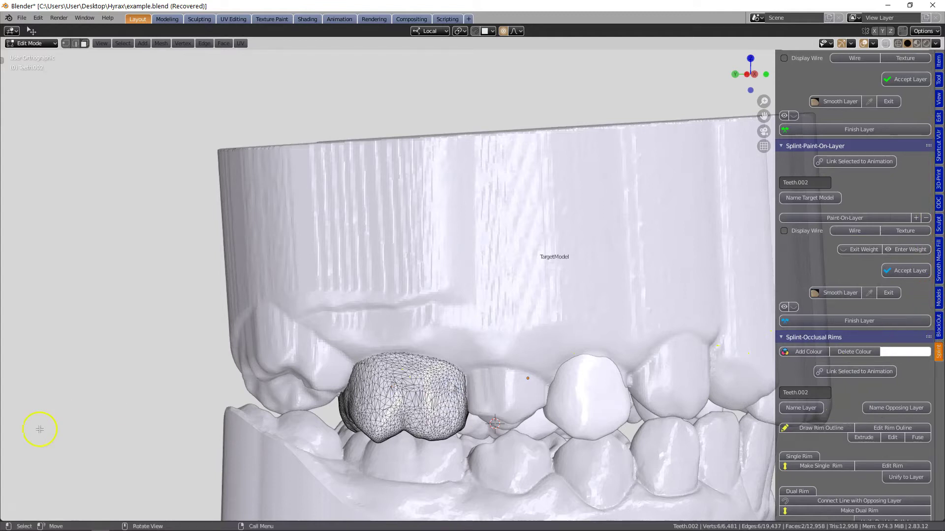
click(394, 386)
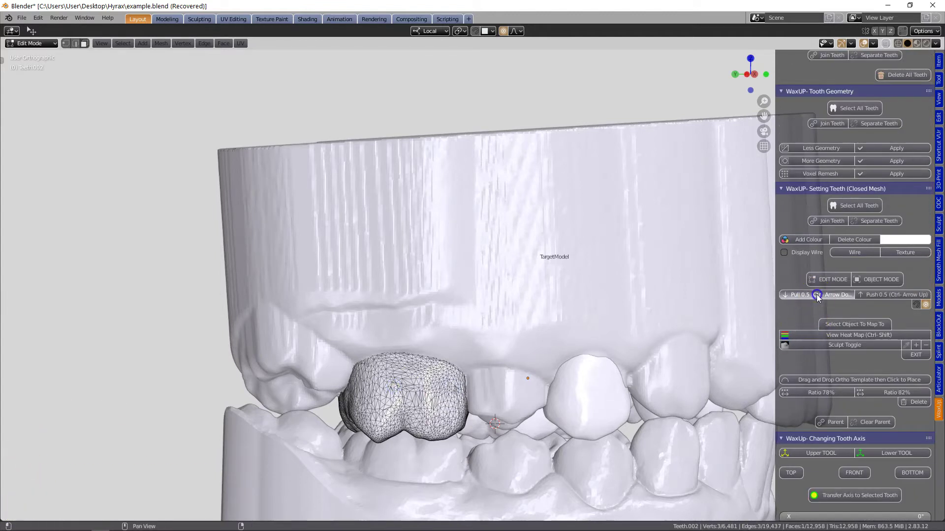
scroll(556, 369, down, 2)
key(Tab)
Pull the mesiobuccal mesh of the patient's right library premolar over the model tooth.
middle_drag(506, 378, 443, 385)
scroll(581, 389, up, 1)
middle_drag(618, 392, 604, 393)
click(499, 366)
click(499, 369)
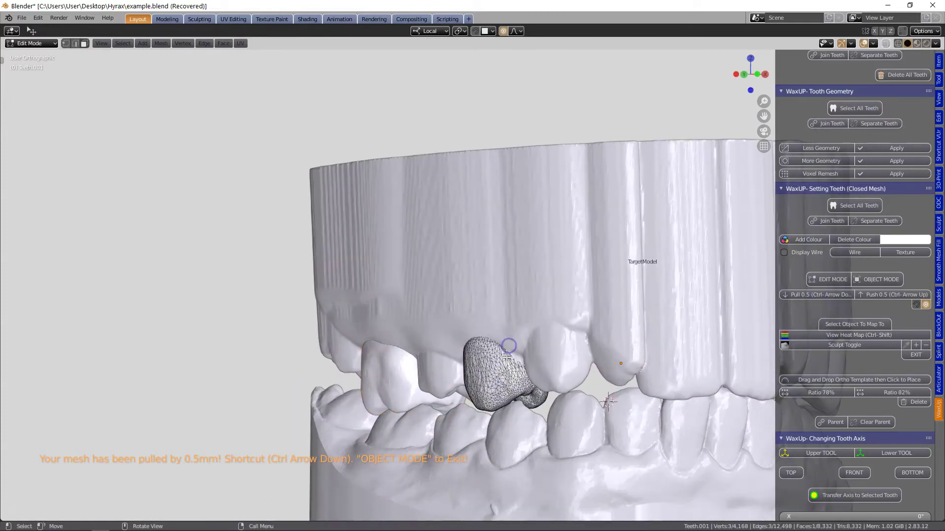
drag(518, 352, 519, 352)
key(Tab)
Join all library teeth and designate them as the upper object being cut in the articulator cutting tools.
scroll(529, 361, down, 3)
mouse_move(563, 380)
middle_down()
mouse_move(358, 367)
mouse_move(560, 382)
middle_up()
scroll(600, 379, up, 3)
scroll(561, 382, down, 3)
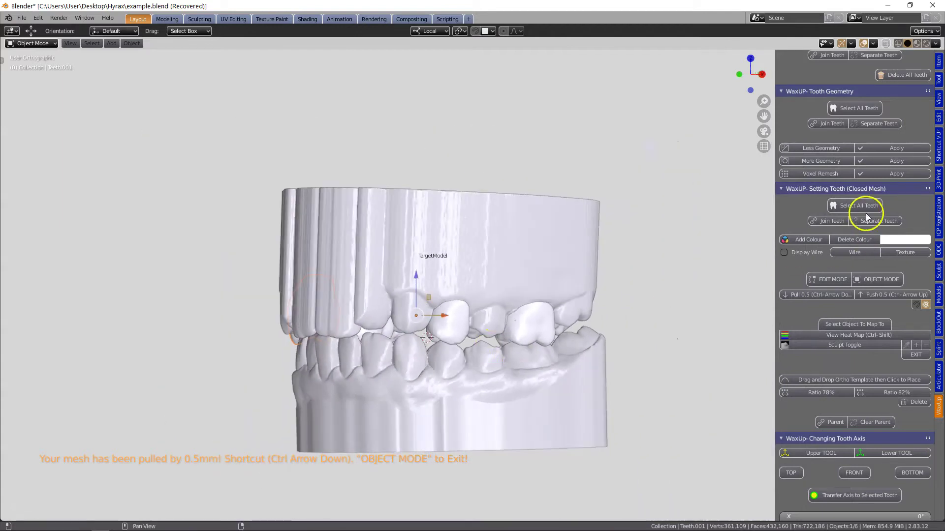
click(940, 391)
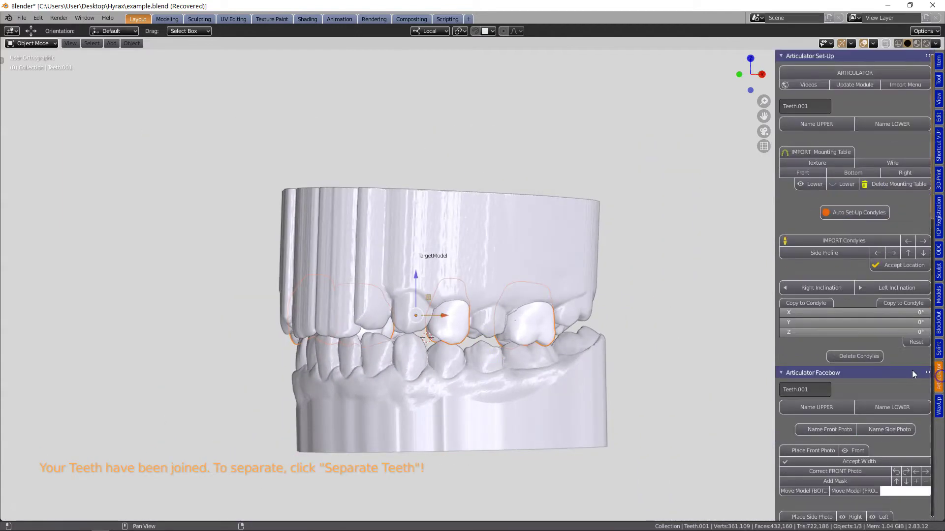
scroll(882, 393, down, 10)
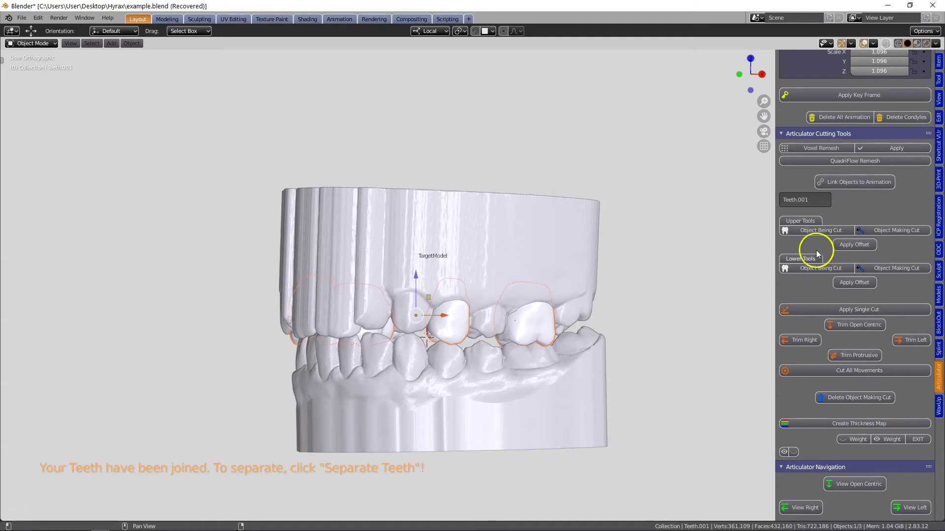
click(817, 231)
middle_drag(500, 419, 584, 423)
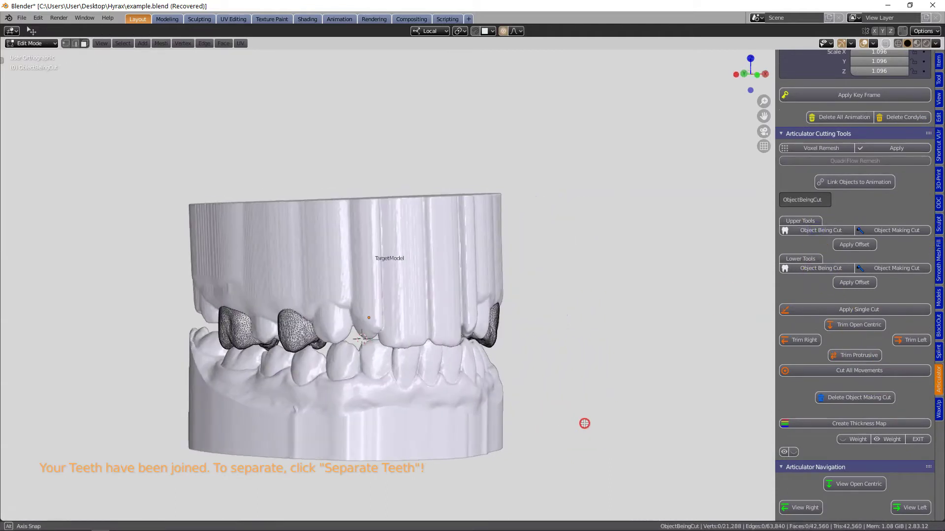
key(Tab)
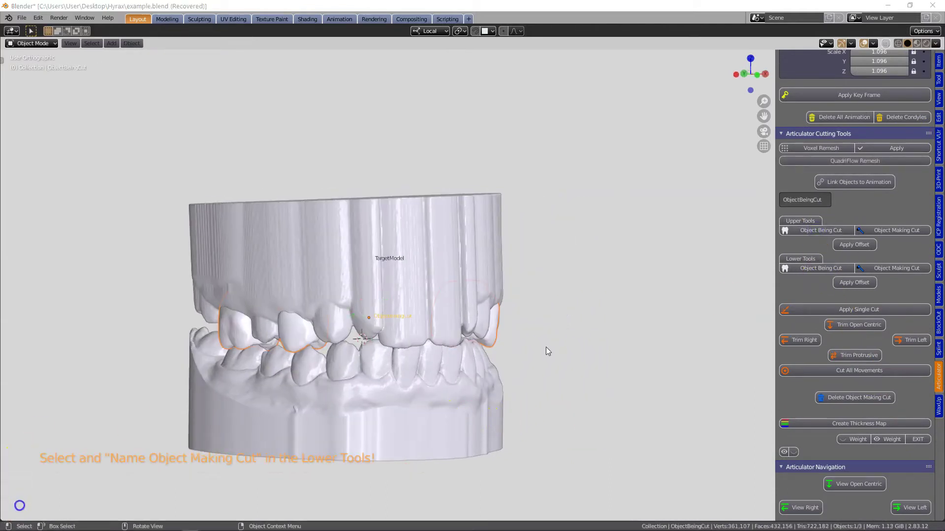
Designate the lower model as the object making the cut and apply its 0.1 mm offset.
scroll(510, 379, down, 2)
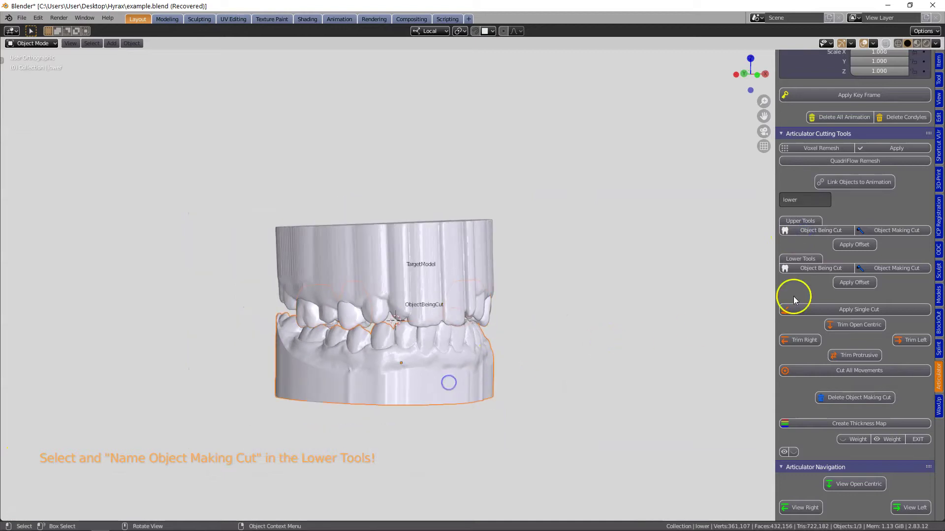
click(894, 267)
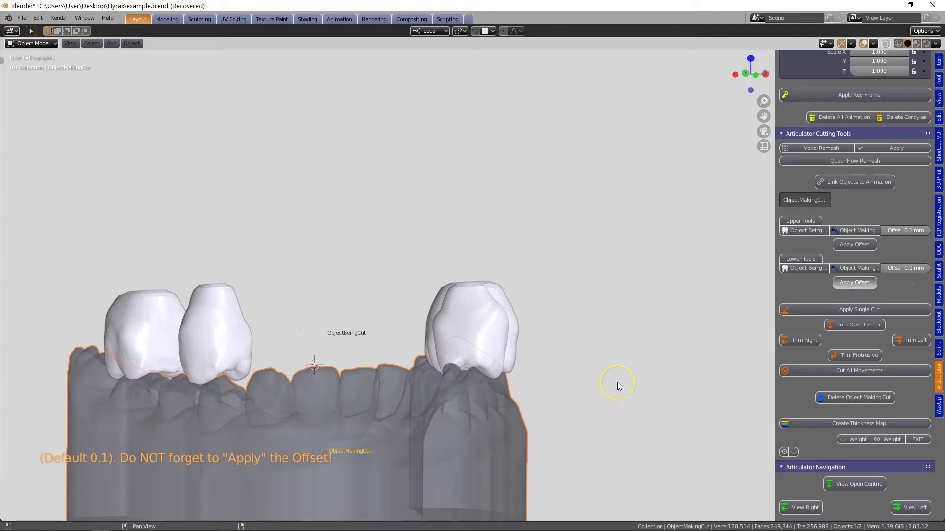
scroll(617, 382, down, 3)
right_drag(618, 384, 480, 388)
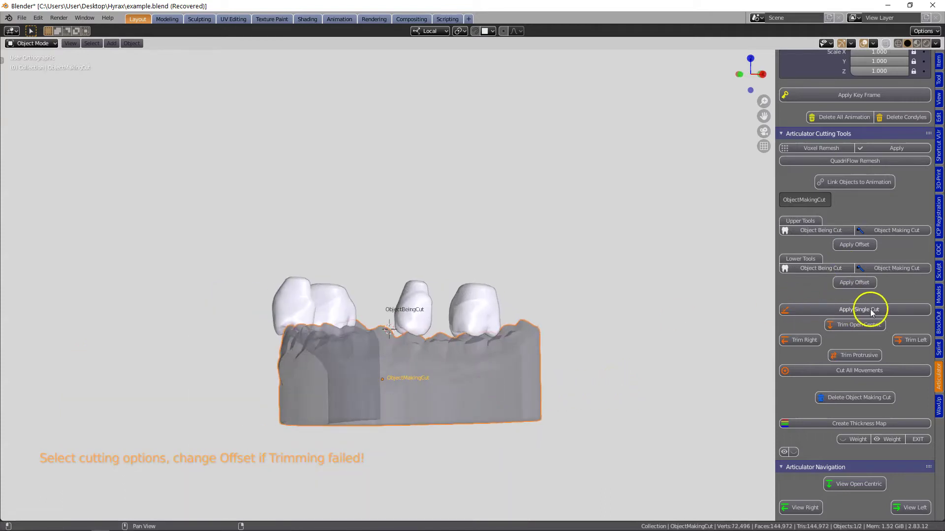
Try a single cut of the library teeth against the lower model and inspect their occlusal surfaces.
middle_drag(722, 355, 760, 307)
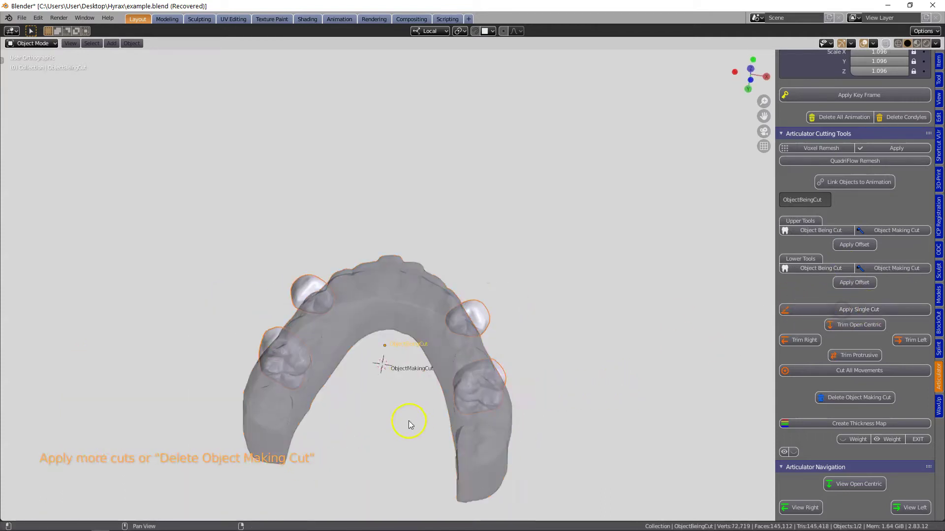
scroll(409, 421, up, 4)
middle_drag(408, 422, 465, 487)
scroll(405, 400, down, 3)
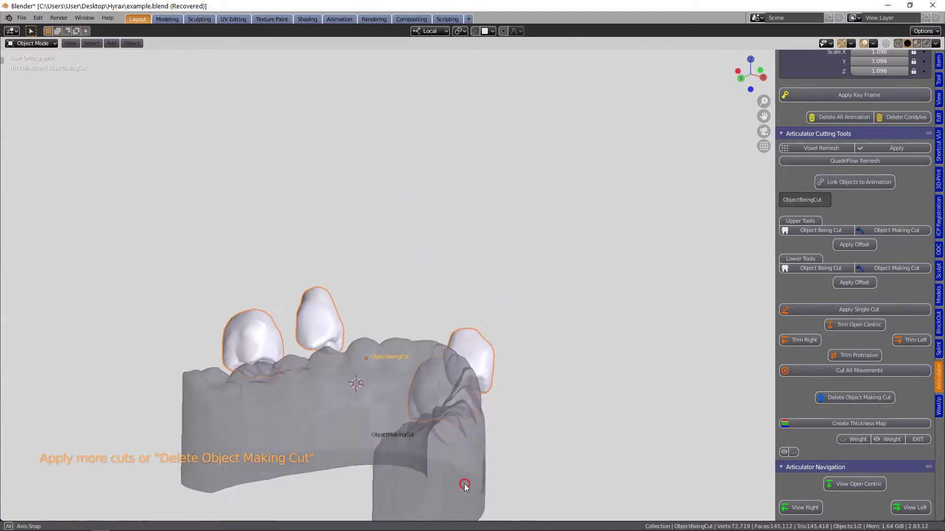
scroll(506, 483, down, 2)
middle_drag(541, 446, 509, 346)
scroll(451, 440, up, 3)
scroll(463, 363, up, 2)
scroll(492, 352, down, 2)
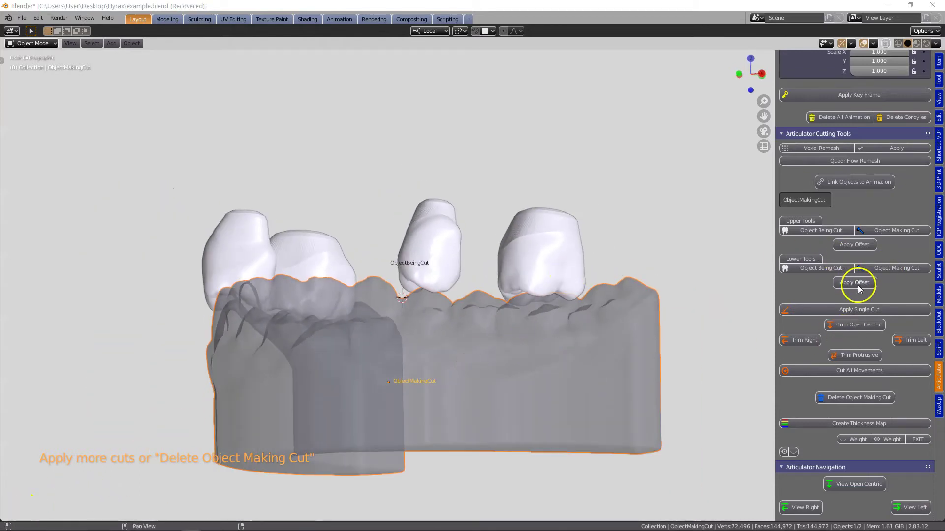
Apply the single cut to the library teeth again and delete the object making the cut.
middle_drag(403, 398, 451, 258)
scroll(683, 343, up, 4)
scroll(550, 306, down, 2)
middle_drag(551, 309, 442, 335)
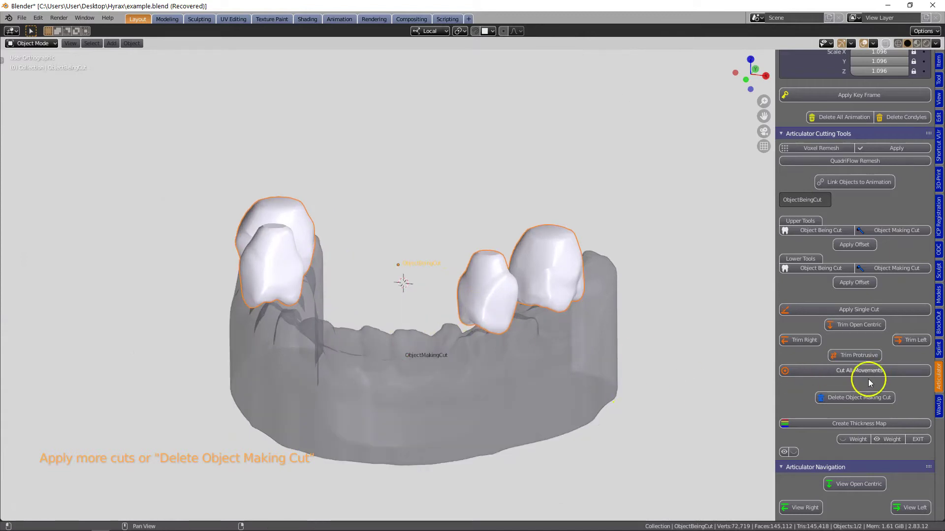
click(862, 398)
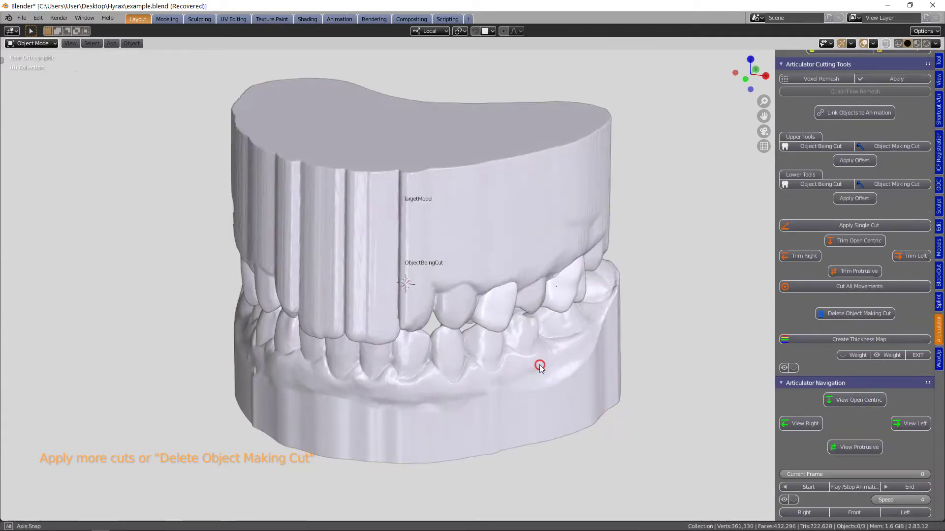
Name the trimmed library teeth as the layer and cut its fitting surface with the upper target model.
middle_drag(538, 362, 563, 337)
scroll(548, 255, up, 5)
scroll(510, 310, down, 3)
click(500, 298)
scroll(897, 408, down, 4)
scroll(899, 411, down, 5)
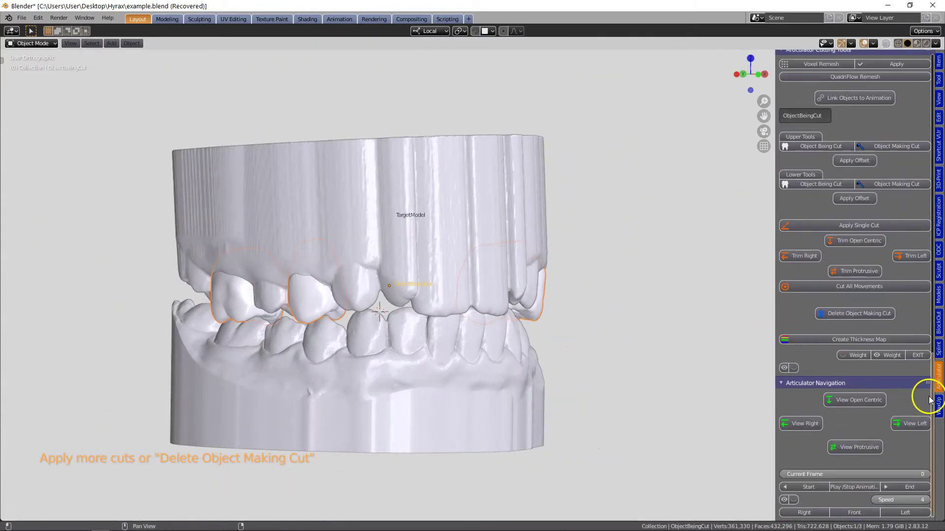
click(939, 350)
scroll(892, 416, down, 15)
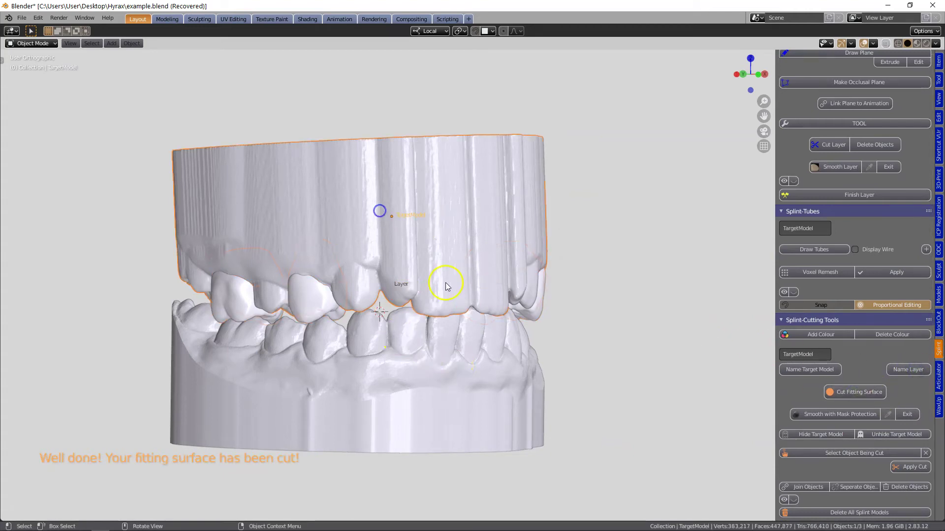
Hide the upper target model and inspect the cut tooth shells from above.
key(h)
middle_drag(393, 296, 347, 382)
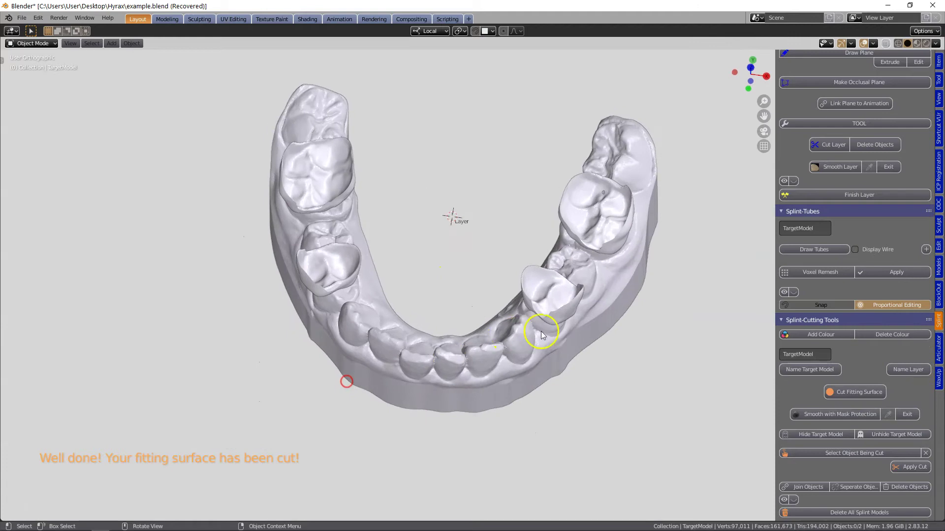
Inspect the cut library teeth seated on the target model from several angles.
scroll(542, 331, up, 3)
shift+middle_drag(536, 320, 405, 397)
scroll(408, 391, up, 1)
middle_drag(423, 352, 414, 382)
scroll(443, 360, down, 3)
middle_drag(478, 340, 513, 293)
scroll(492, 295, up, 4)
scroll(455, 404, down, 5)
middle_drag(466, 365, 451, 279)
scroll(454, 357, down, 3)
Unhide all objects and hide the lower model so the palate is exposed.
key(alt+h)
click(441, 370)
key(h)
middle_drag(441, 370, 449, 230)
shift+middle_drag(427, 305, 379, 297)
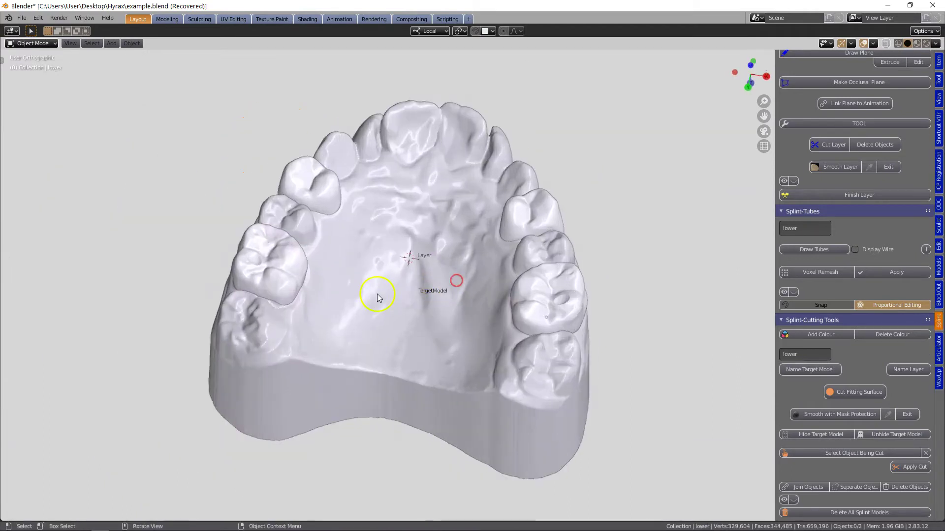
Save the project and import small.stl from the Hyrax folder.
scroll(389, 305, up, 4)
scroll(399, 327, down, 4)
click(22, 18)
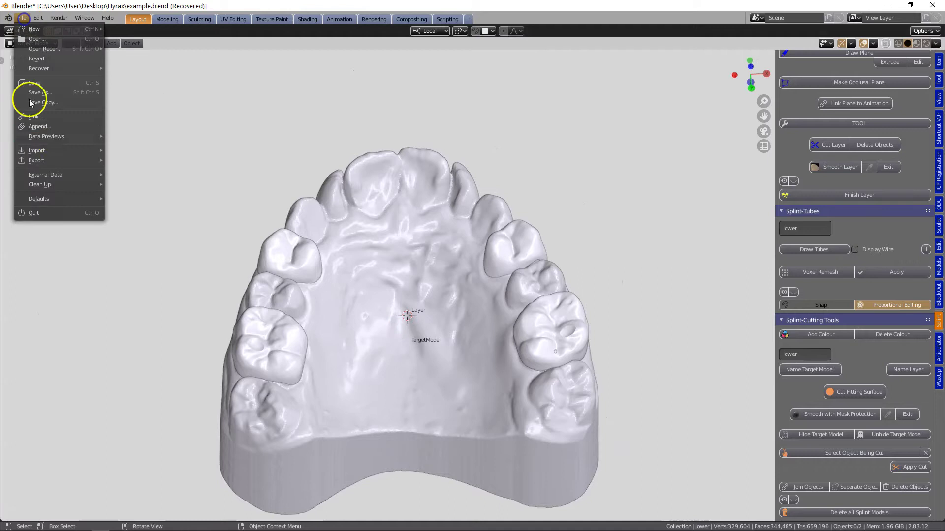
mouse_move(38, 143)
click(132, 197)
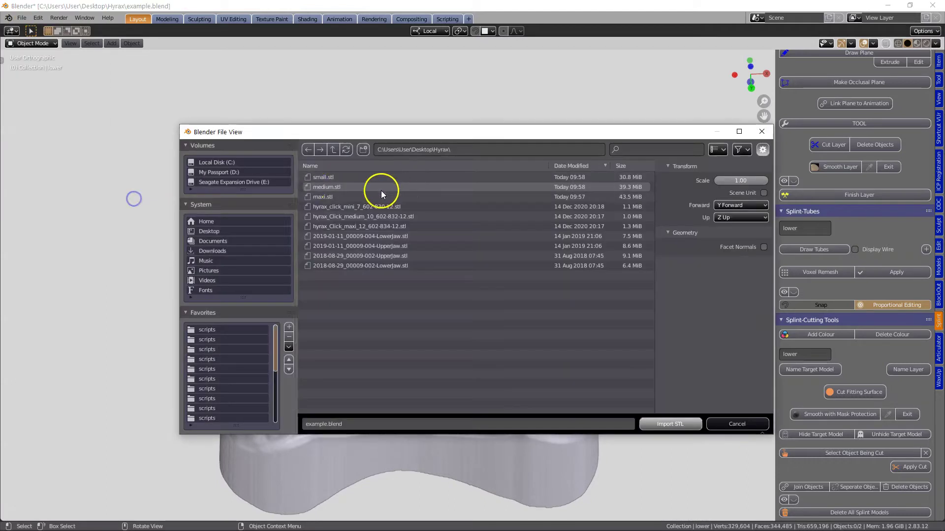
double_click(355, 178)
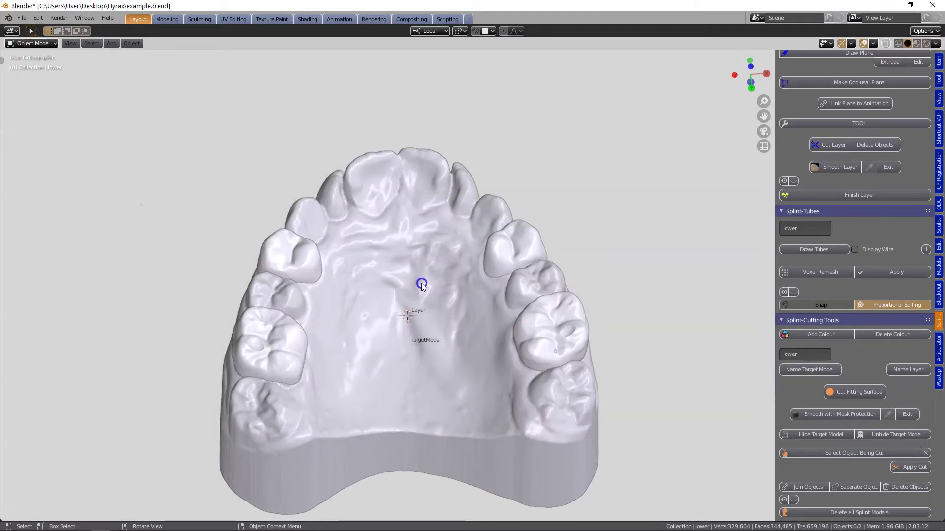
Import hyrax_click_mini_7_602-830-12.stl from the Hyrax folder alongside the small model.
scroll(440, 269, down, 5)
scroll(413, 285, up, 6)
middle_drag(443, 299, 403, 226)
scroll(367, 320, up, 7)
middle_drag(363, 329, 293, 340)
scroll(293, 339, down, 5)
middle_drag(319, 296, 322, 318)
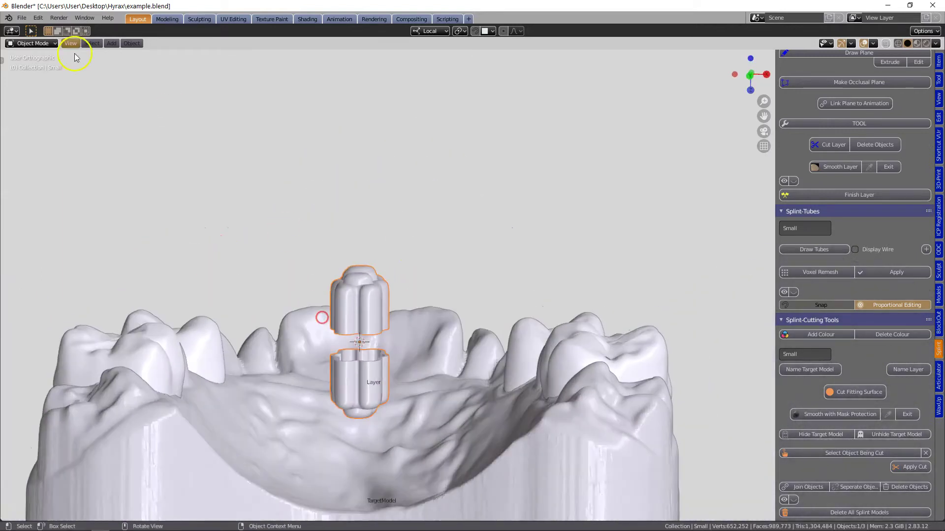
click(21, 18)
mouse_move(37, 158)
click(131, 201)
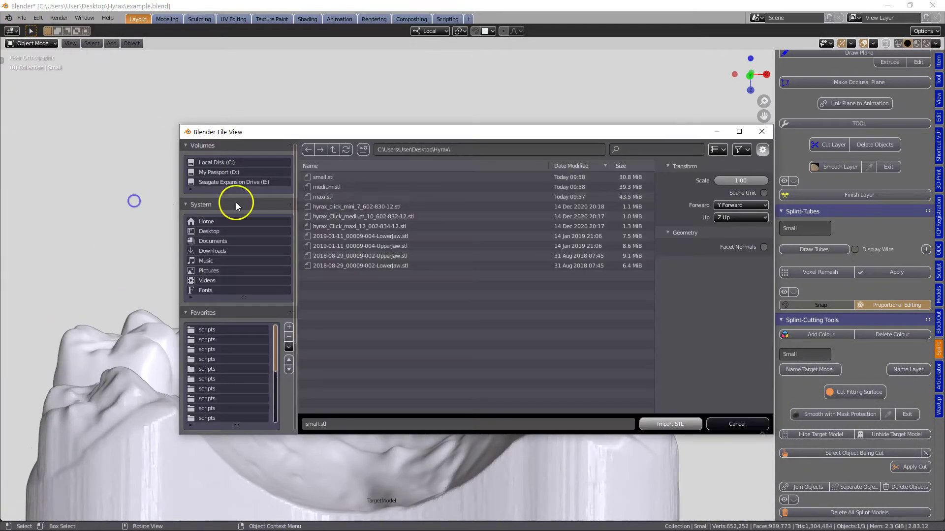
double_click(385, 210)
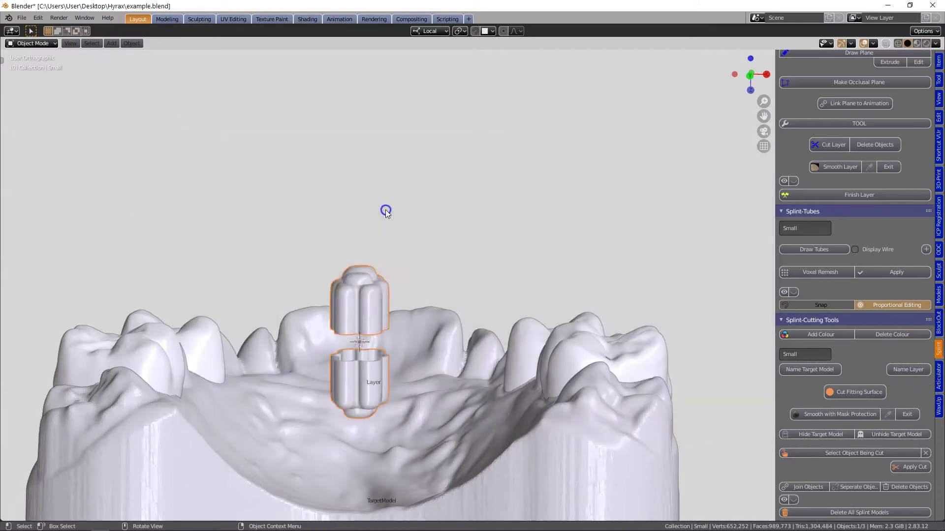
Parent the imported Hyrax Click Mini screw to the Small object surrounding it.
middle_drag(334, 340, 546, 212)
scroll(292, 327, up, 7)
scroll(349, 288, up, 3)
middle_drag(349, 288, 387, 325)
scroll(406, 301, down, 6)
scroll(423, 312, up, 3)
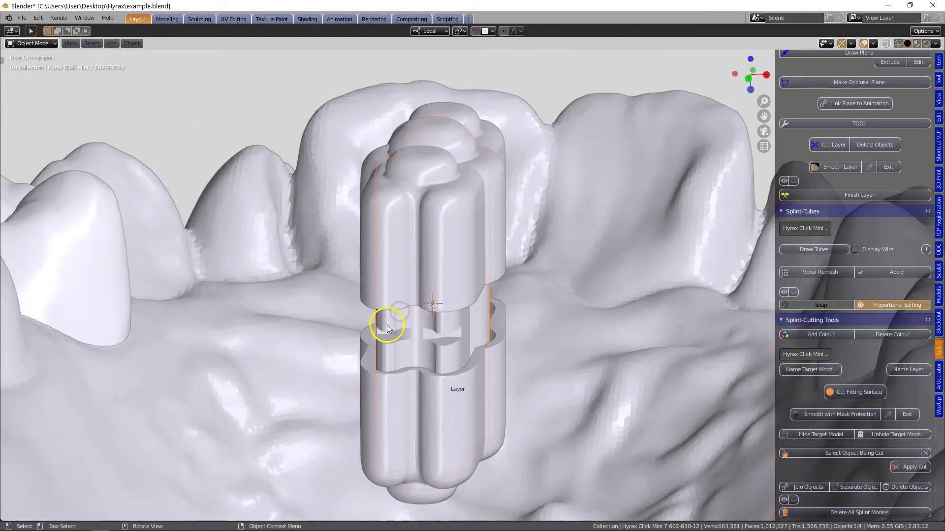
click(397, 324)
shift+click(392, 231)
scroll(392, 231, down, 4)
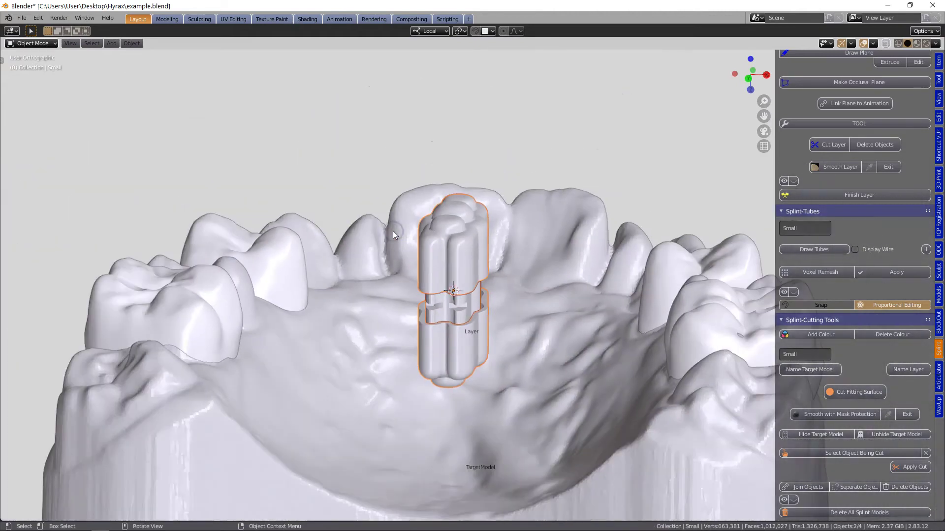
key(ctrl+p)
click(393, 231)
scroll(460, 240, down, 3)
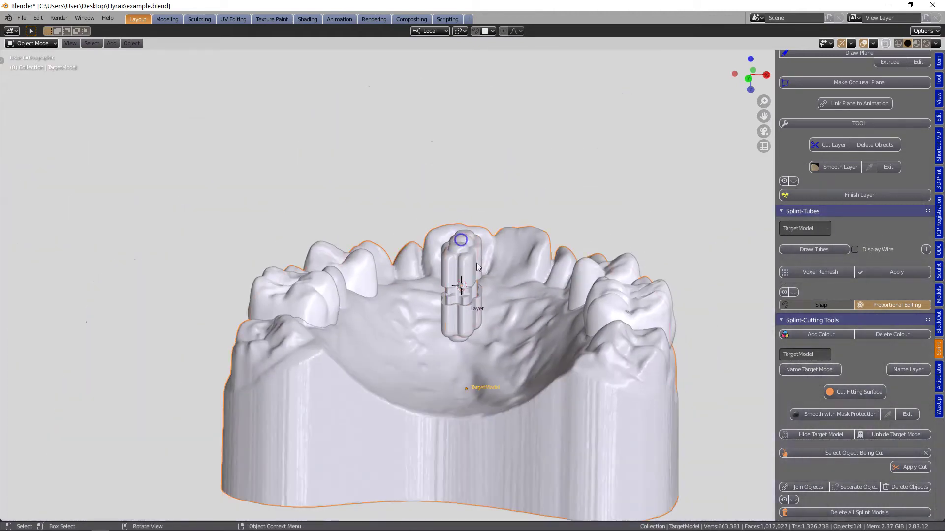
Rotate the Small object and its screw by 90 degrees so they lie across the palate.
drag(497, 281, 501, 285)
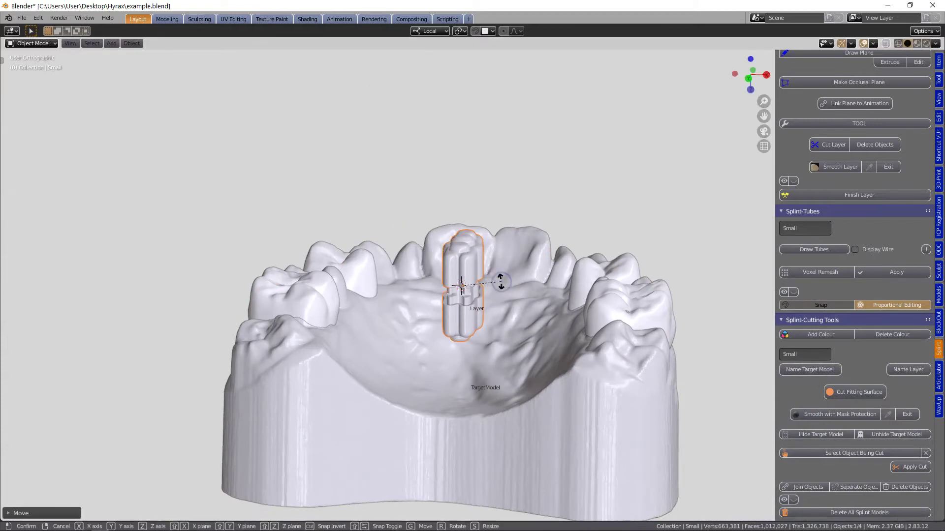
text(r90)
click(501, 282)
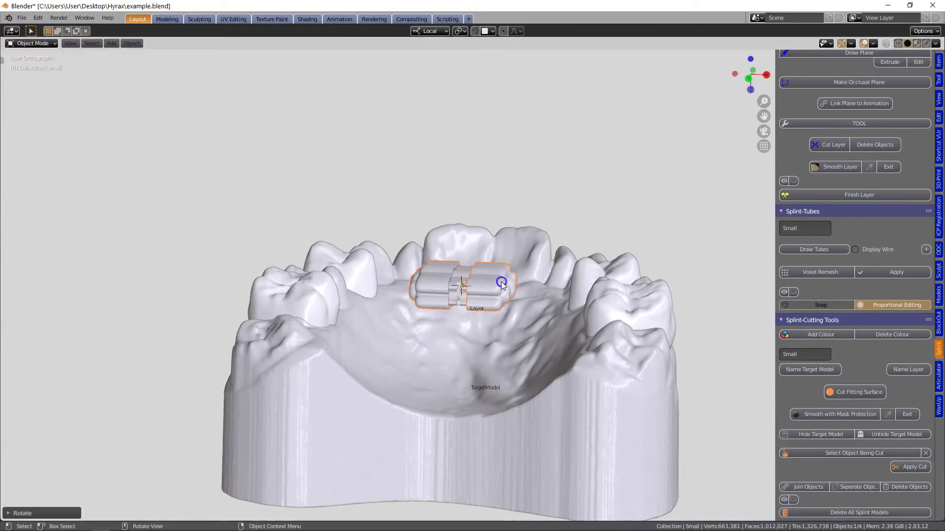
Move the screw assembly down along its vertical axis towards the palate.
middle_drag(500, 281, 471, 262)
key(t)
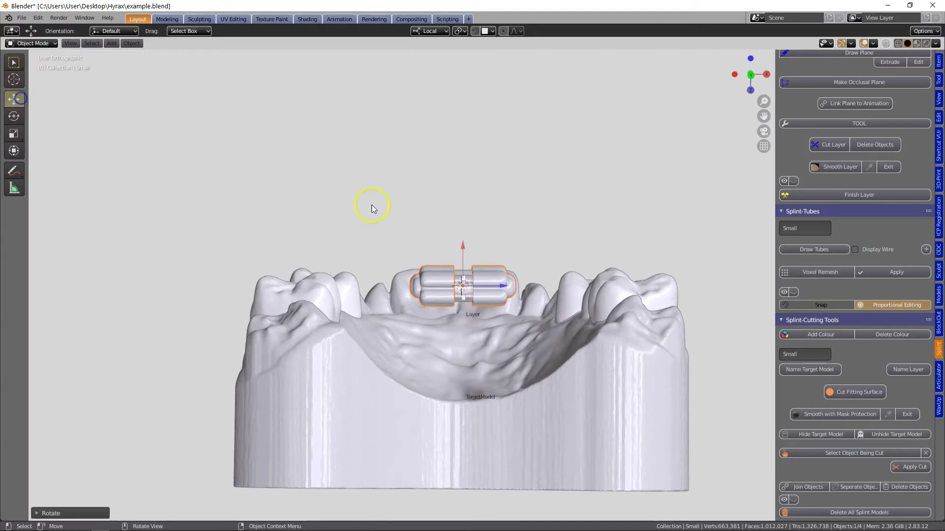
drag(465, 249, 465, 313)
middle_drag(467, 344, 473, 418)
scroll(394, 412, down, 2)
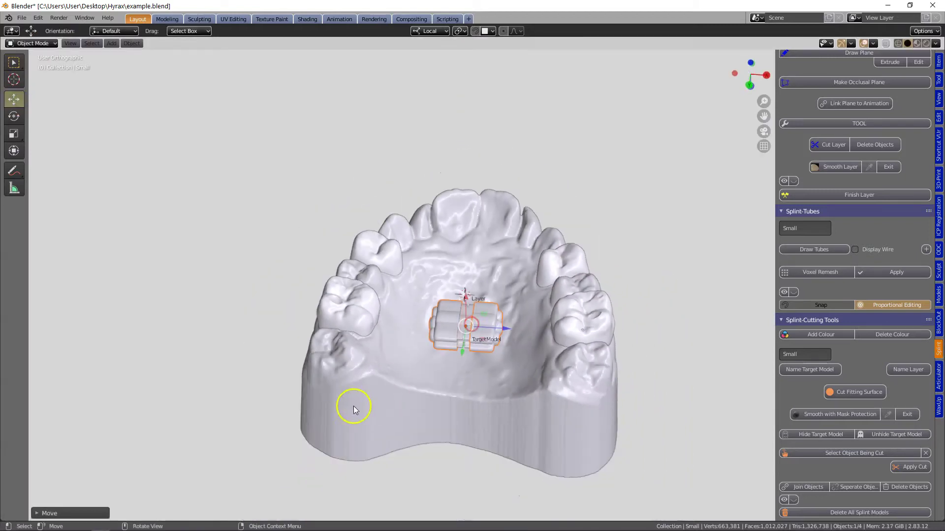
middle_drag(394, 373, 398, 342)
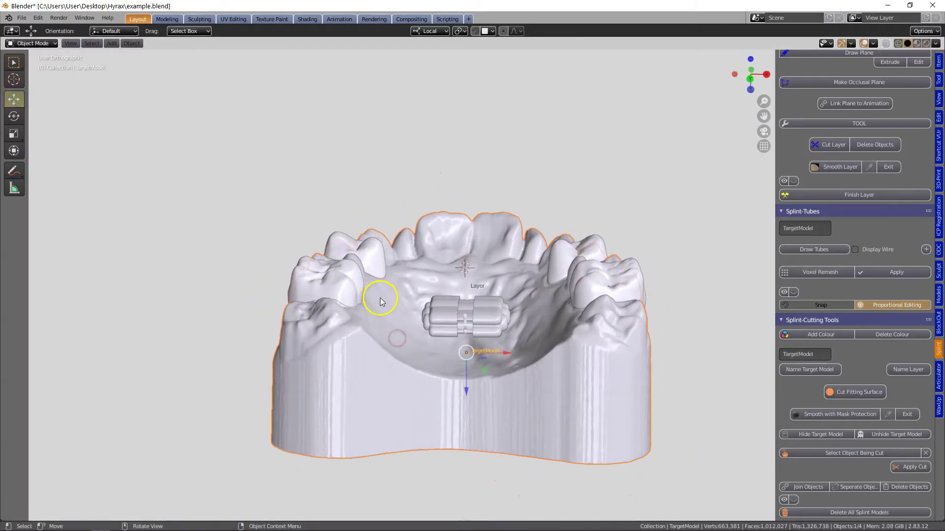
Delete the target model and unhide the hidden objects.
key(x)
click(350, 299)
key(alt+h)
scroll(453, 284, down, 2)
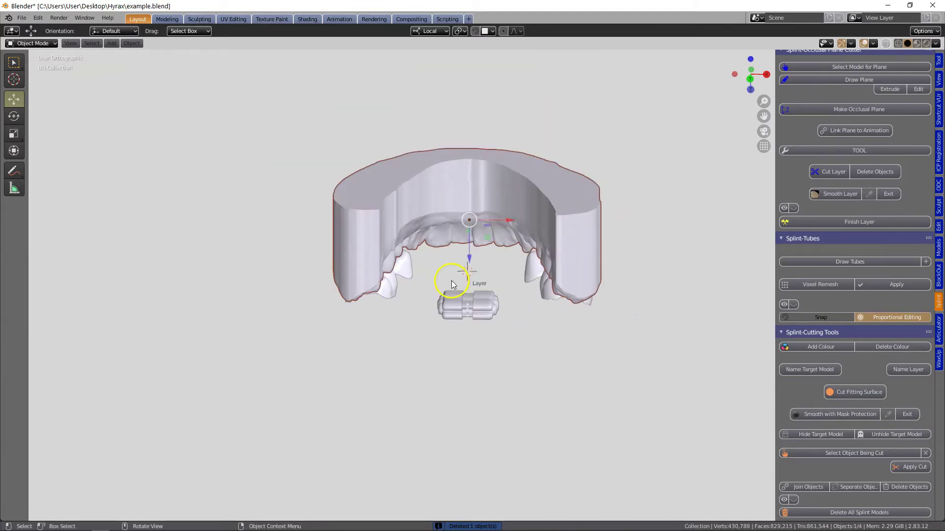
shift+middle_drag(469, 297, 431, 304)
Split the viewport, turn the new area into an Outliner and show its selection and viewport restriction toggles.
drag(942, 28, 766, 48)
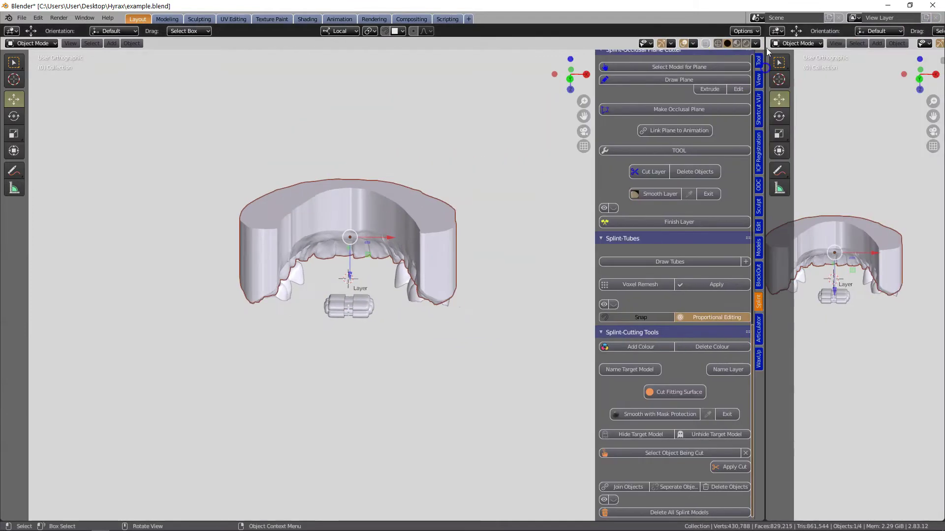
click(777, 31)
click(726, 65)
click(918, 30)
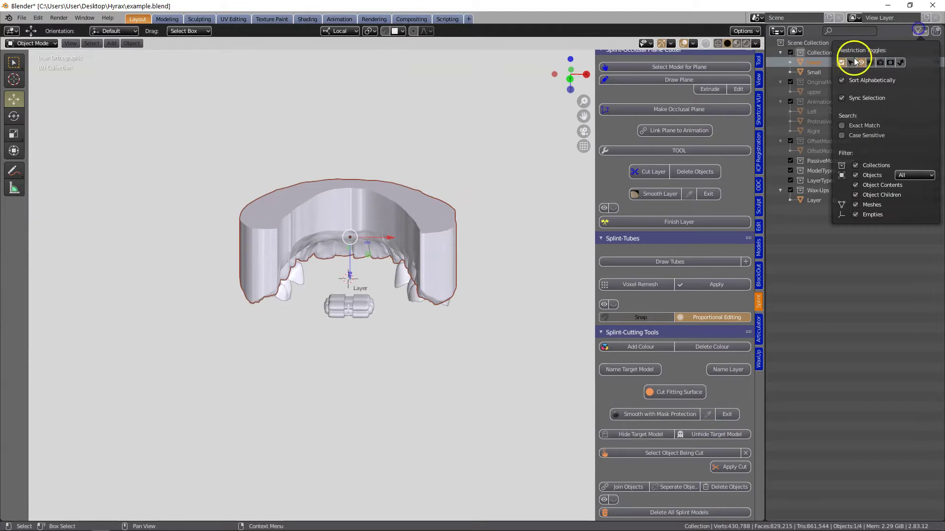
Make the OriginalModels collection visible in the viewport and hide the lower model.
click(935, 83)
scroll(334, 283, up, 4)
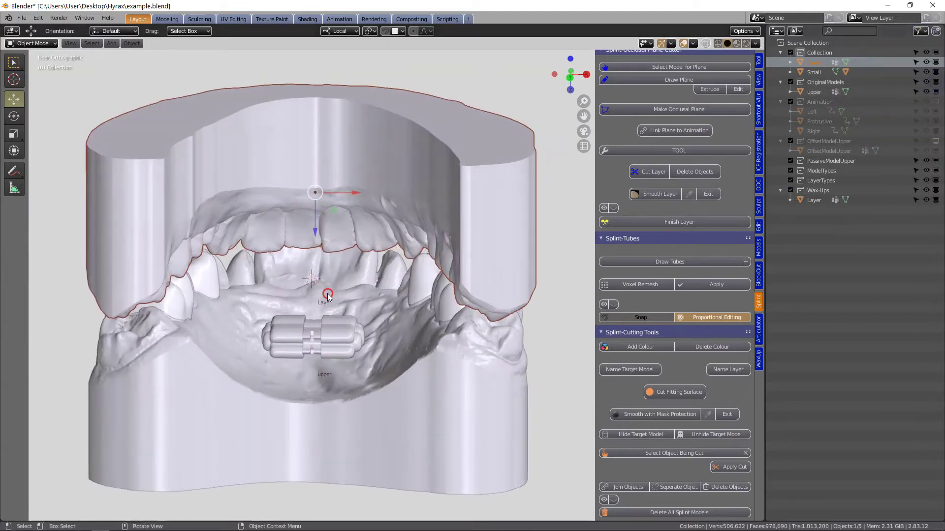
click(402, 172)
key(h)
Colour the original upper model a pale cream yellow and widen the 3D view.
click(399, 390)
shift+middle_drag(437, 327, 525, 300)
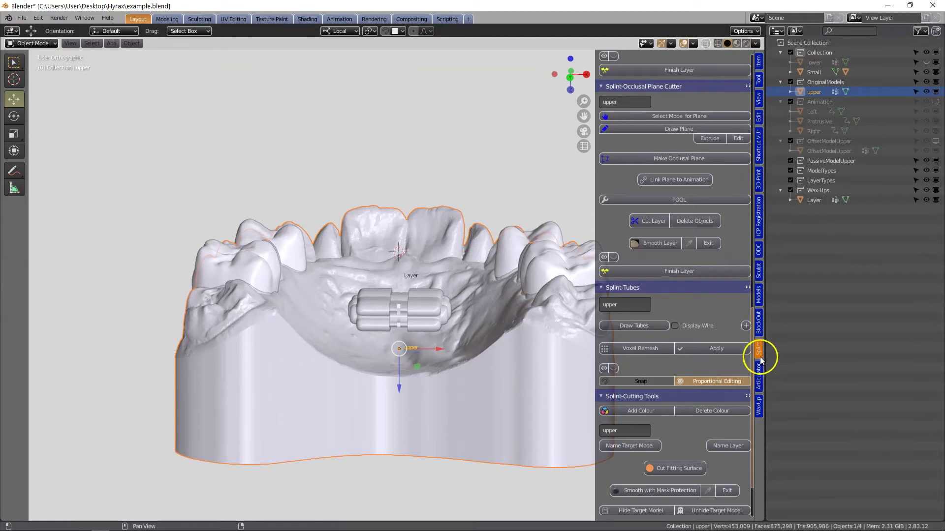
click(758, 297)
click(726, 229)
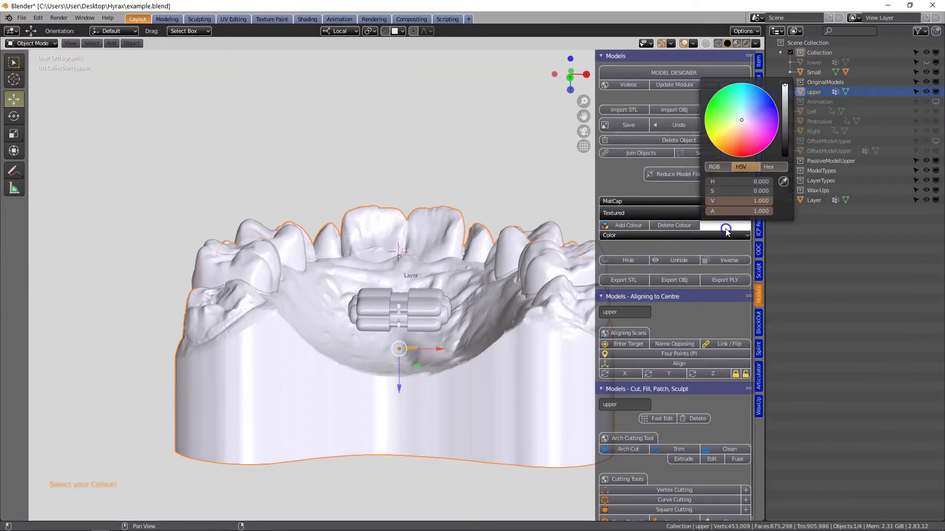
click(737, 127)
drag(765, 263, 807, 263)
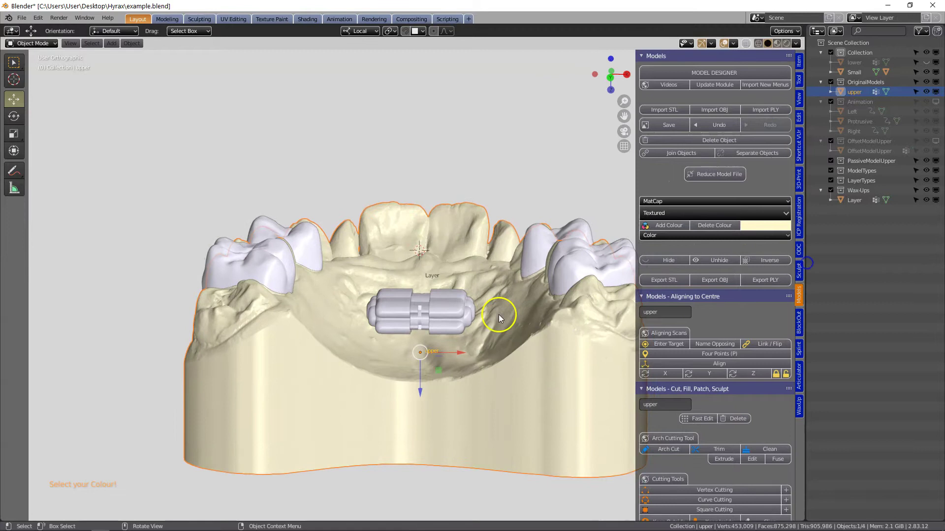
Lower the screw assembly closer to the palate and adjust its front-to-back position between the molar crowns.
click(448, 311)
middle_drag(449, 311, 382, 287)
drag(397, 302, 397, 328)
middle_drag(397, 329, 397, 412)
drag(397, 401, 395, 388)
middle_drag(385, 427, 383, 318)
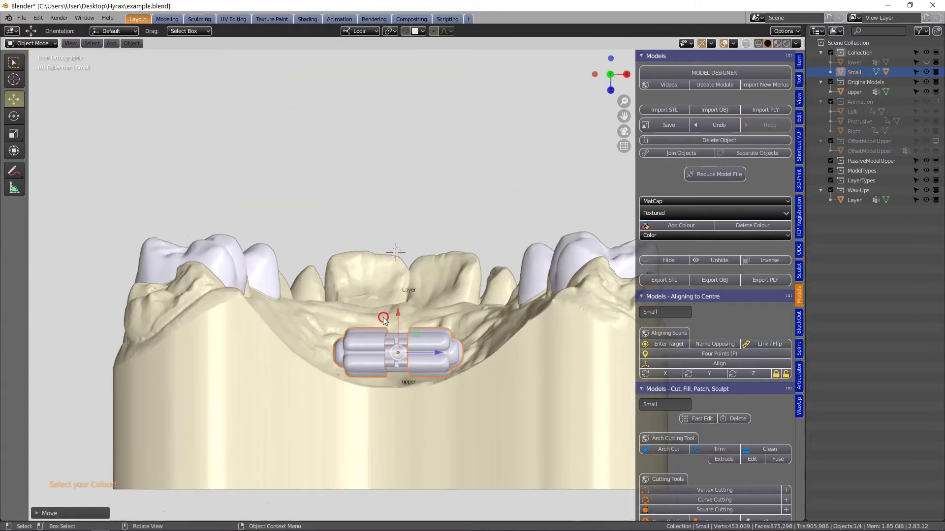
drag(384, 321, 390, 379)
middle_drag(391, 380, 381, 351)
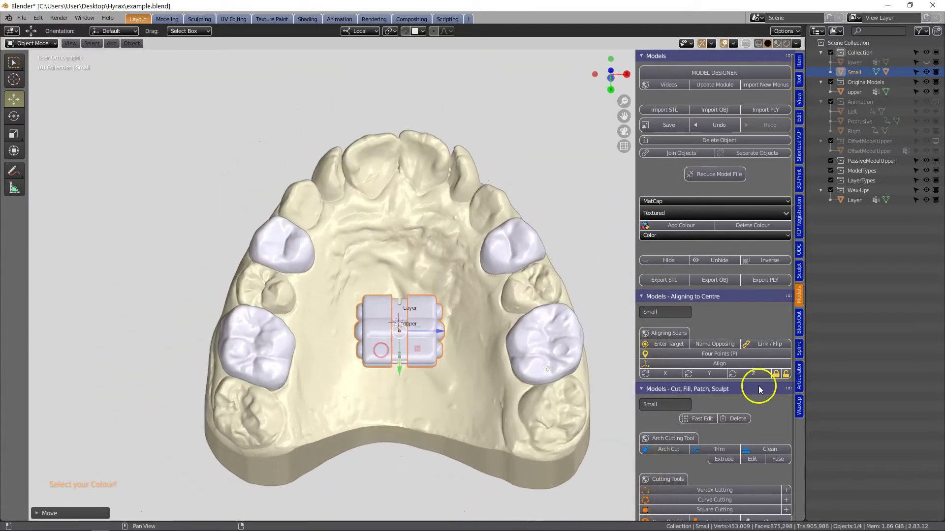
Start a splint tube at the 3D cursor beside a molar crown, using the upper model as its offset target.
click(799, 350)
scroll(454, 365, up, 2)
scroll(454, 365, down, 2)
middle_drag(453, 365, 445, 336)
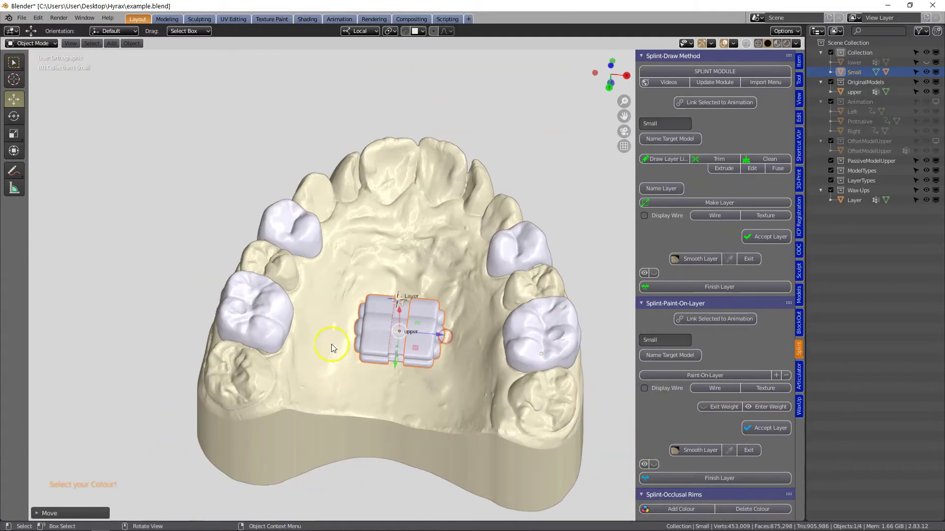
scroll(760, 433, down, 3)
scroll(751, 385, down, 10)
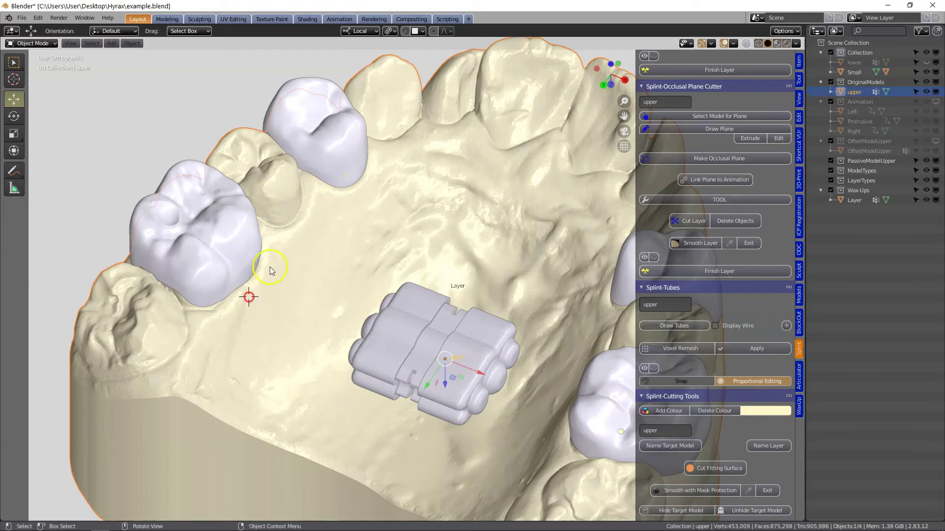
scroll(695, 288, down, 3)
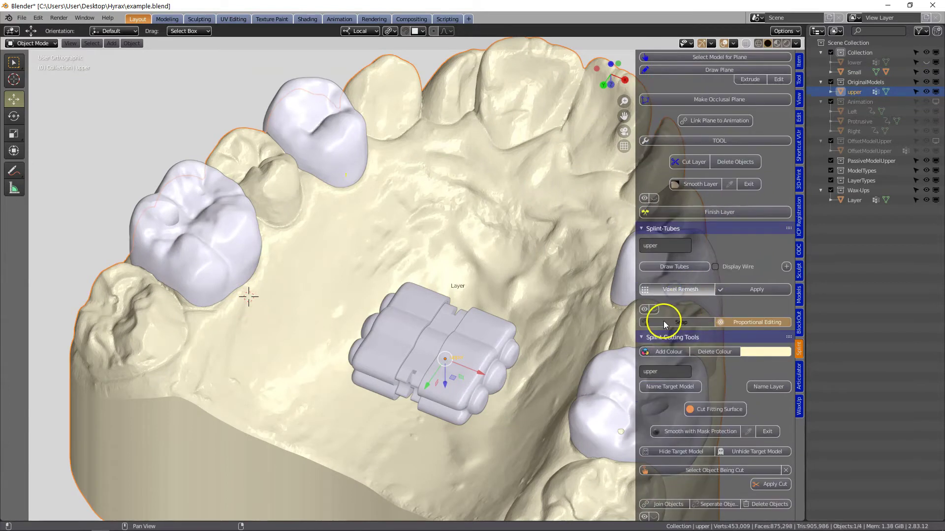
click(670, 285)
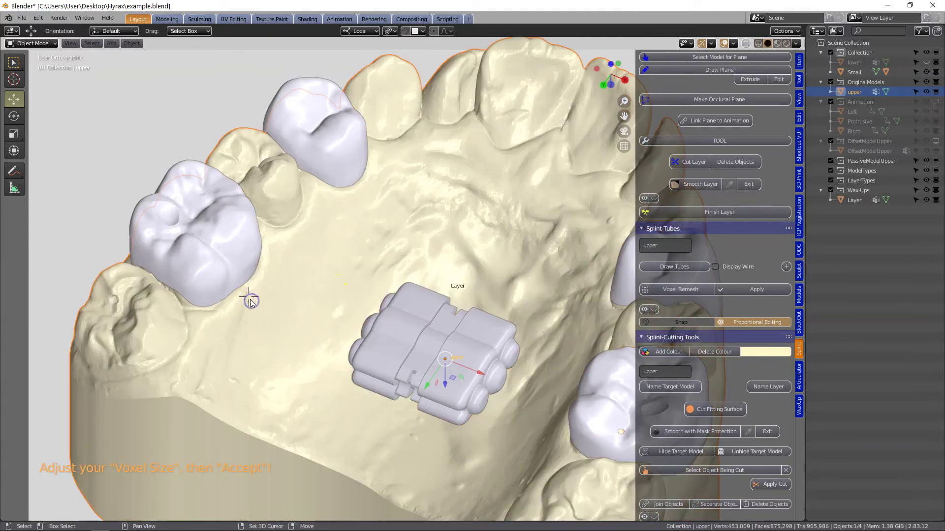
click(684, 269)
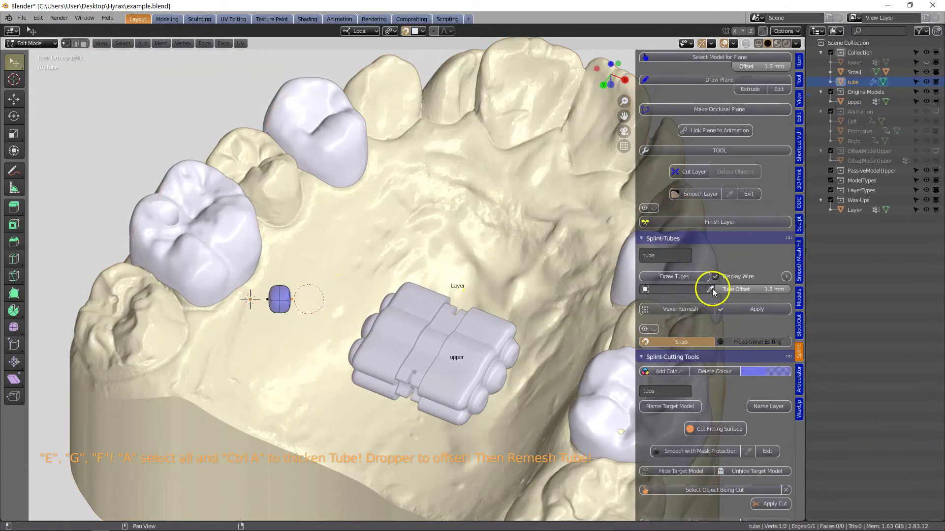
click(332, 262)
Move the tube's first point onto the molar crown and its second point onto the palate.
key(g)
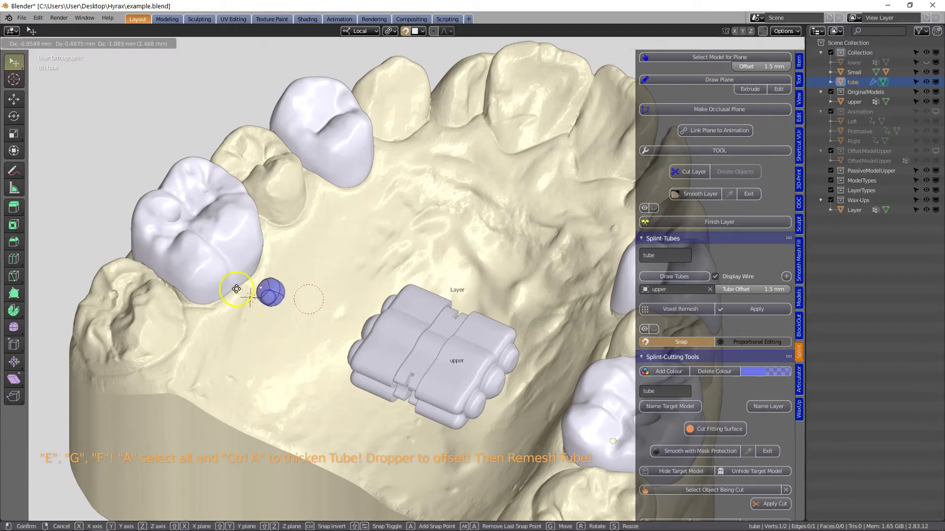
click(209, 272)
click(267, 294)
key(g)
click(270, 335)
mouse_move(270, 335)
middle_down()
mouse_move(299, 328)
mouse_move(305, 359)
mouse_move(282, 328)
middle_up()
Extrude the tube from the molar crown across the palate behind the screw and adjust its curve.
key(e)
click(344, 346)
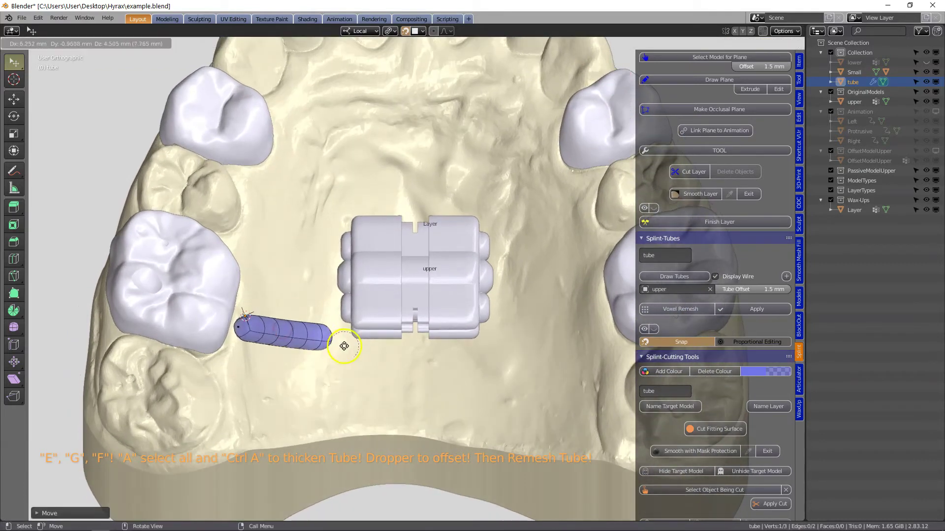
middle_drag(344, 346, 371, 382)
scroll(355, 291, up, 1)
key(e)
click(365, 354)
key(g)
click(367, 403)
key(g)
click(369, 359)
key(e)
click(444, 407)
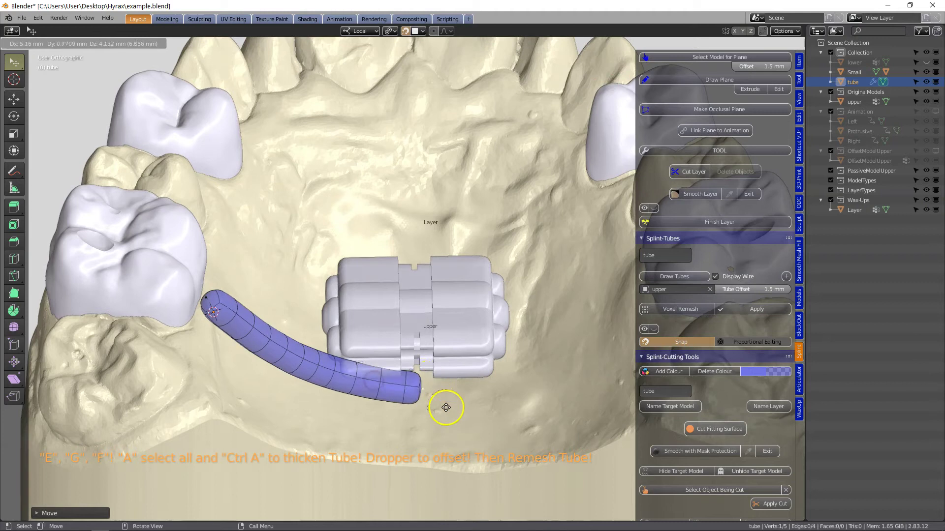
Extend the tube to the opposite side of the palate, with branches reaching the molar and premolar crowns there.
key(e)
click(490, 391)
click(538, 384)
key(e)
click(578, 339)
shift+middle_drag(579, 337, 376, 363)
key(e)
click(445, 325)
key(e)
click(481, 236)
scroll(408, 315, down, 2)
middle_drag(394, 315, 455, 367)
click(423, 351)
key(e)
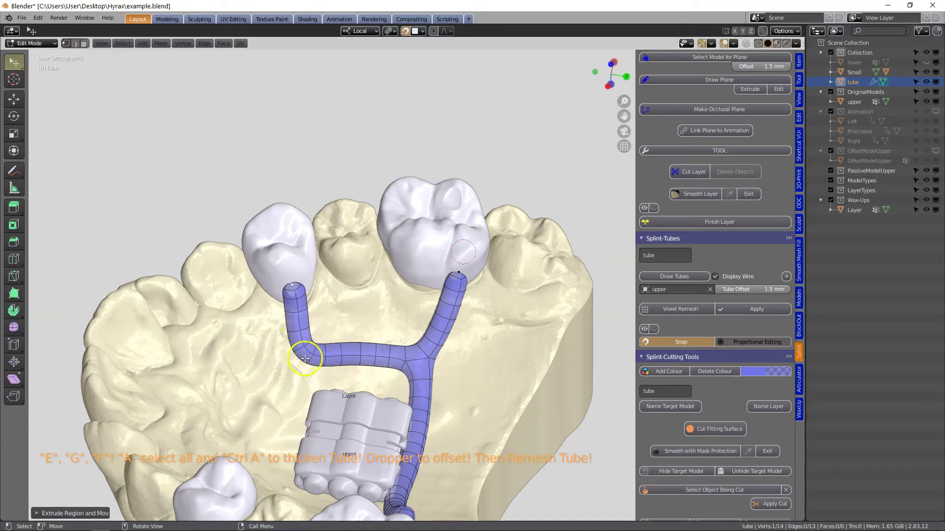
Branch the tube from the bend near the opposite premolar, in front of the screw, to the starting side's premolar crown.
click(305, 359)
key(e)
click(299, 419)
key(e)
middle_drag(302, 426, 537, 404)
click(427, 428)
key(e)
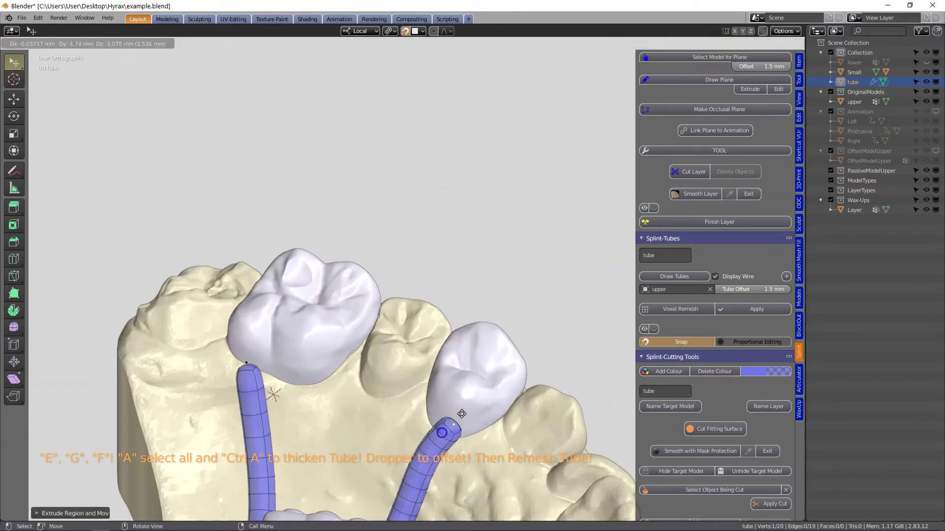
click(461, 414)
Extend the tube end at the first molar crown a short way along its palatal surface.
shift+middle_drag(361, 428, 396, 362)
click(286, 297)
key(e)
click(312, 280)
middle_drag(314, 281, 442, 276)
scroll(442, 295, down, 4)
shift+middle_drag(441, 332, 412, 454)
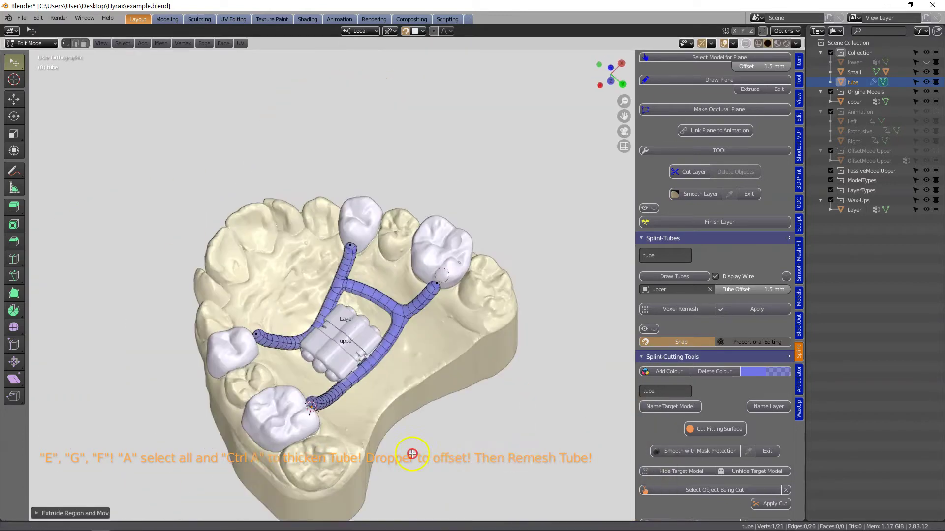
Extrude a branch between the molar and premolar arms on the starting side and join it to the front tube.
scroll(472, 290, up, 4)
key(g)
click(472, 256)
middle_drag(472, 255, 291, 388)
click(310, 308)
key(e)
click(365, 276)
key(e)
click(412, 261)
shift+click(439, 264)
key(f)
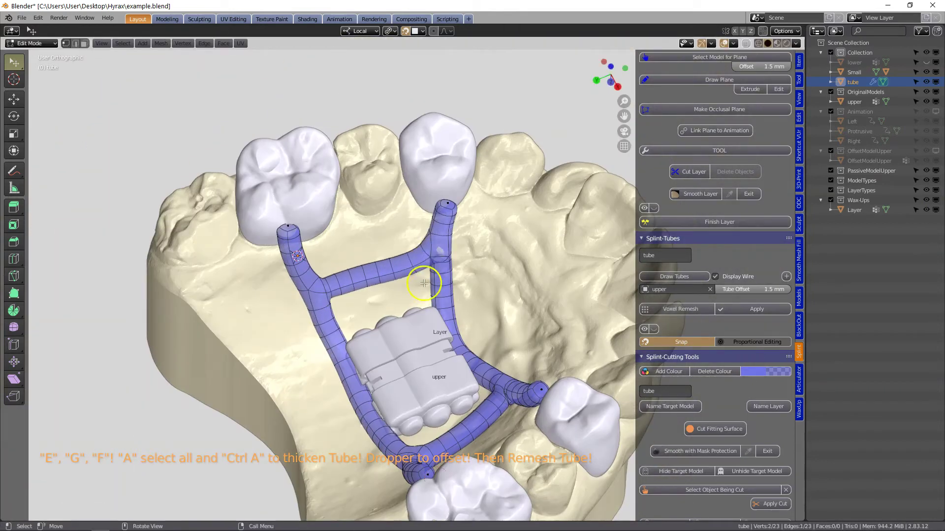
Reposition the new branch's junction and the points of the front and back tubes around the expansion screw.
drag(435, 255, 425, 259)
click(390, 276)
middle_drag(390, 276, 368, 380)
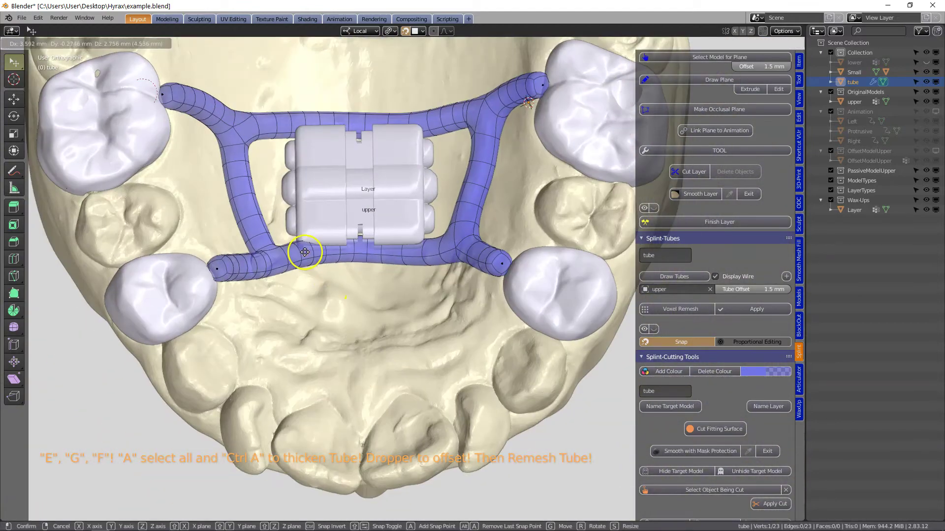
middle_drag(324, 263, 338, 243)
drag(344, 125, 351, 123)
shift+middle_drag(389, 228, 392, 305)
Voxel remesh the tube with a voxel size of 0.2 mm and apply it.
click(680, 309)
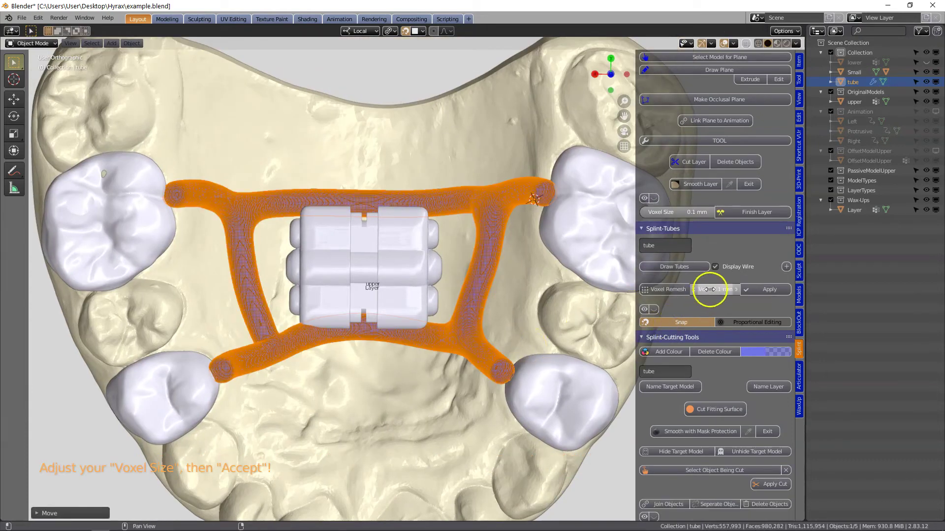
text(.2)
key(Return)
click(772, 289)
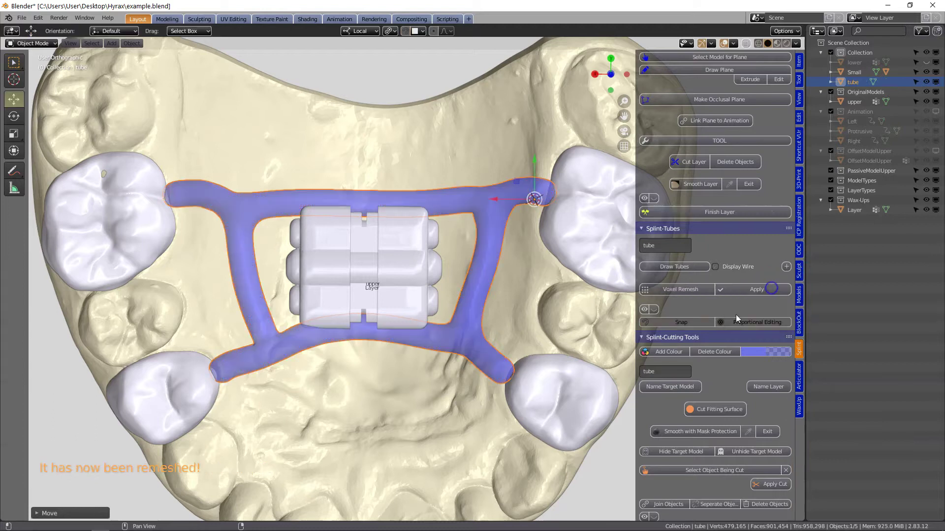
Make the tube's colour opaque by setting its alpha to 1.
click(769, 351)
text(1)
key(Return)
Edit the tube mesh with proportional editing and pull the middle of the front tube towards the screw.
middle_drag(329, 397, 369, 400)
click(341, 366)
key(Tab)
key(Tab)
click(344, 356)
key(Tab)
scroll(369, 400, up, 1)
click(433, 32)
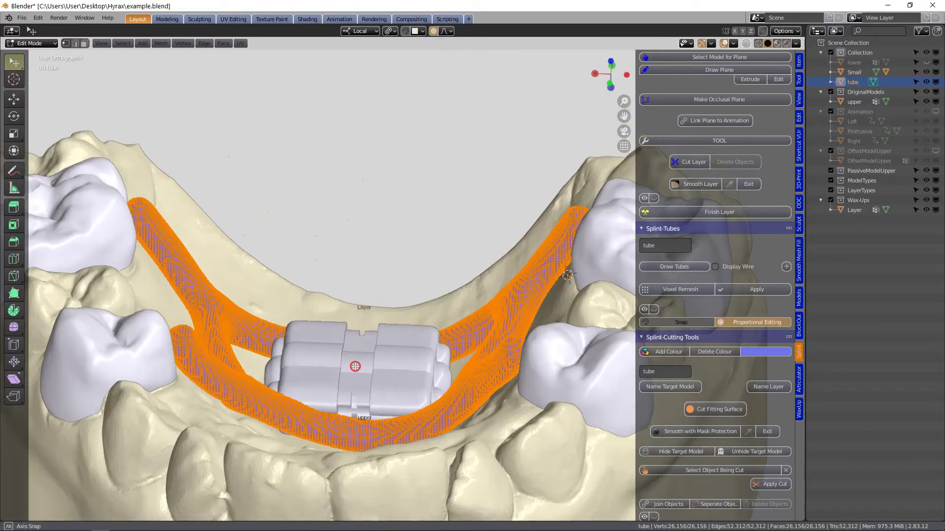
scroll(371, 485, up, 2)
scroll(380, 445, down, 2)
click(387, 444)
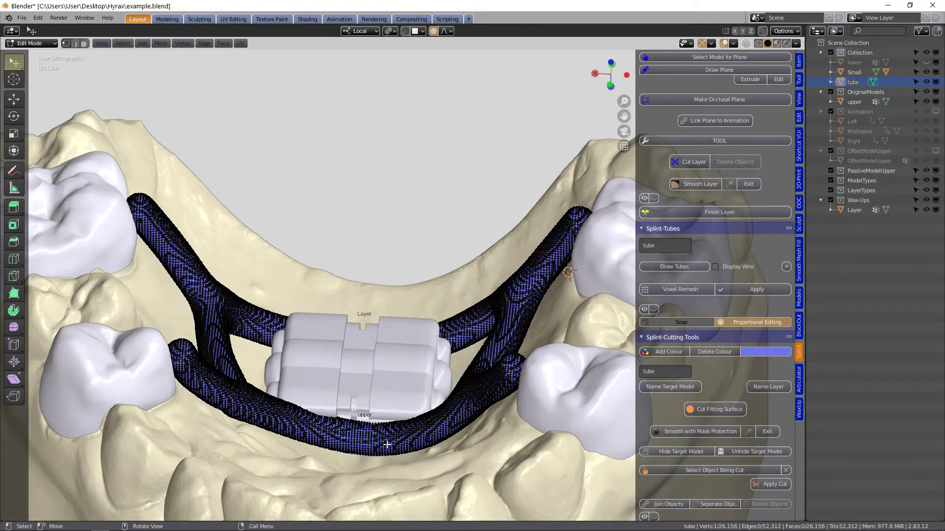
key(g)
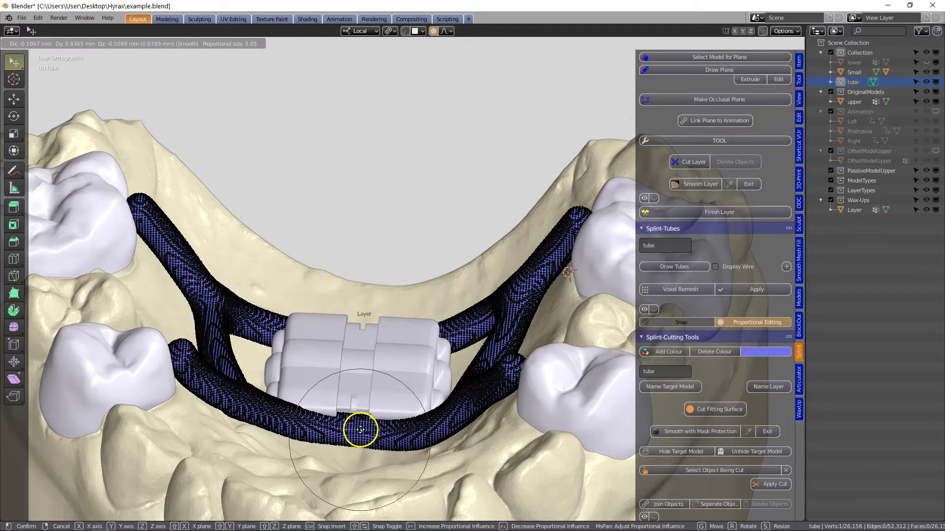
click(359, 422)
Reshape the front tube on both sides of its middle to follow the screw housing, using a larger proportional radius.
middle_drag(359, 422, 389, 477)
scroll(389, 477, up, 1)
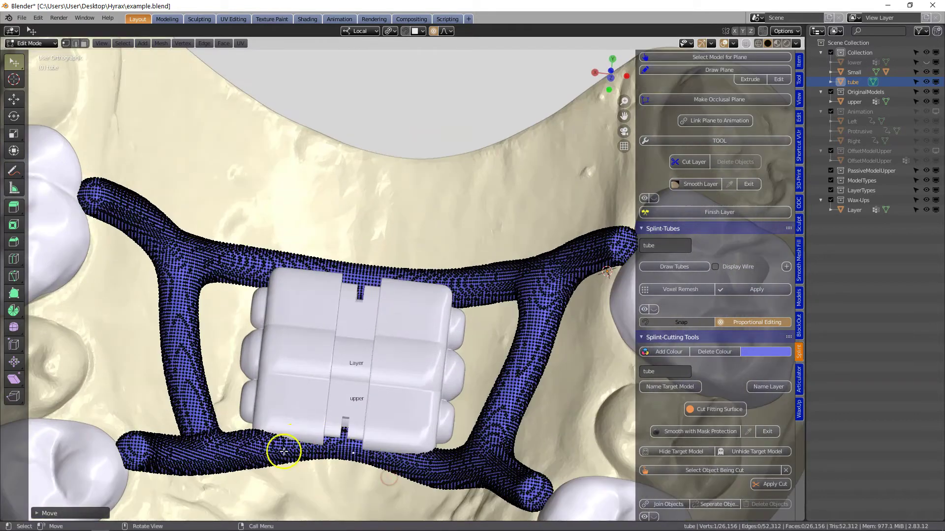
key(g)
scroll(394, 460, down, 8)
click(419, 466)
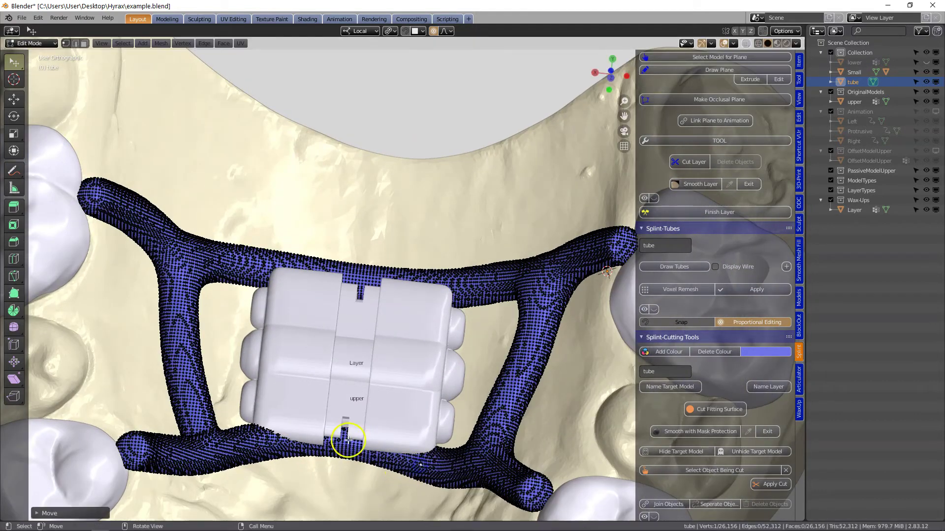
middle_drag(344, 443, 352, 464)
drag(352, 464, 352, 455)
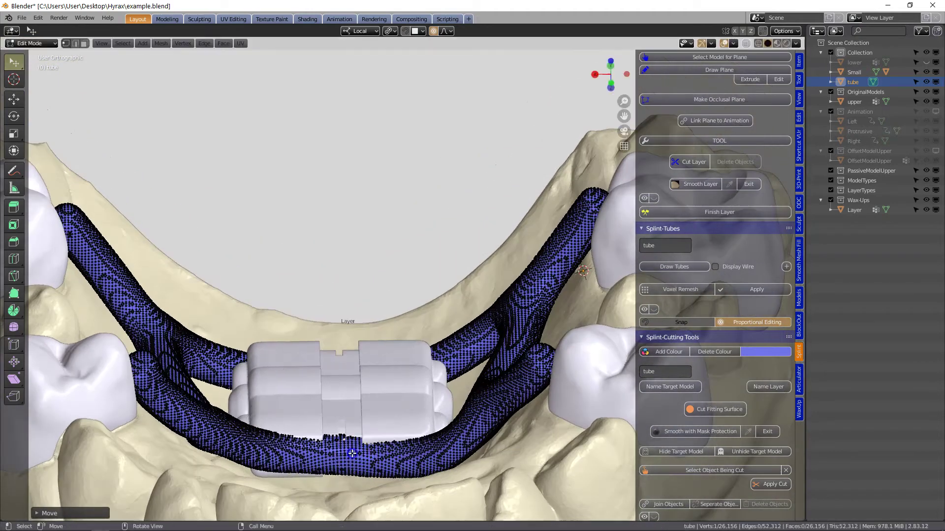
drag(412, 459, 412, 450)
drag(268, 451, 268, 447)
click(268, 447)
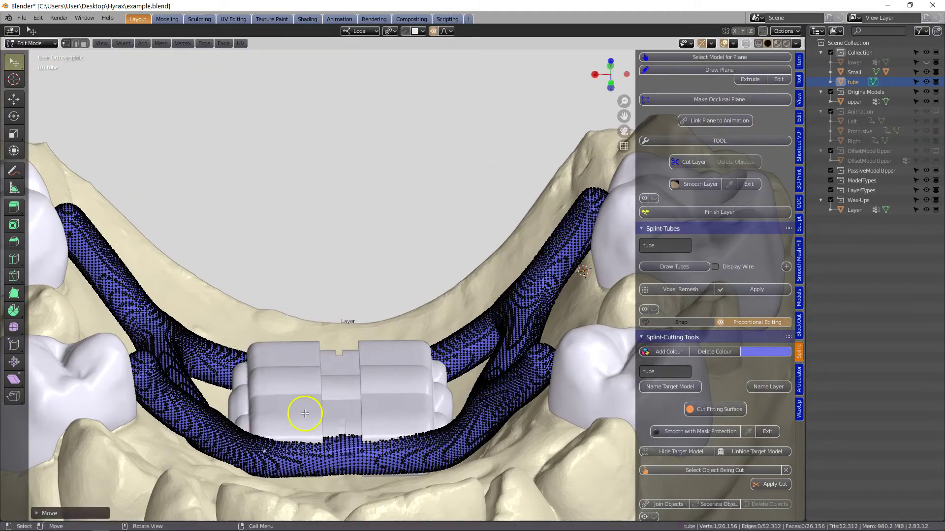
Pull the back tube against the screw housing, adjusting its middle and both flanks.
middle_drag(268, 447, 234, 468)
scroll(348, 386, up, 2)
shift+middle_drag(233, 468, 363, 388)
drag(383, 389, 387, 364)
scroll(386, 373, down, 3)
middle_drag(433, 369, 445, 428)
scroll(446, 426, up, 1)
drag(458, 388, 460, 380)
drag(326, 367, 326, 362)
scroll(325, 367, down, 1)
Move the tube ends closer to the molar and premolar crowns and finish editing the mesh.
drag(144, 303, 134, 304)
scroll(193, 116, down, 1)
drag(227, 105, 222, 101)
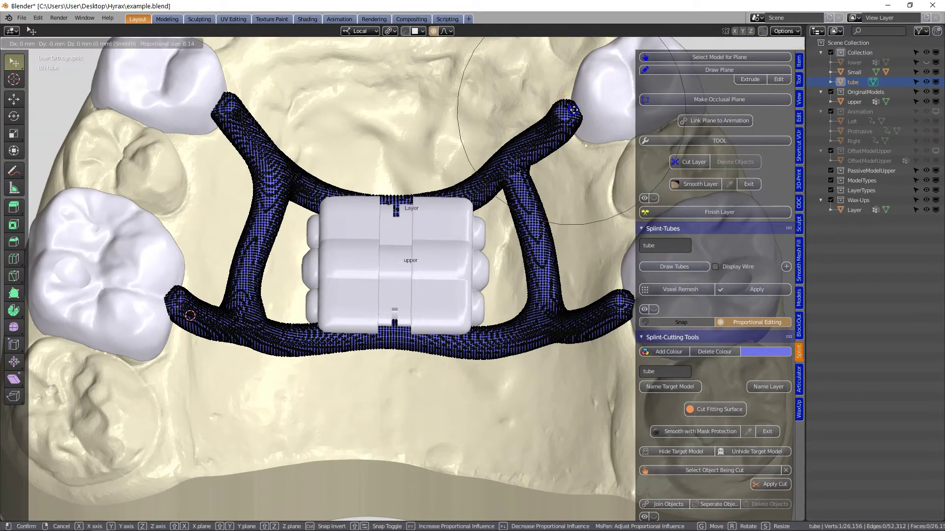
scroll(598, 298, down, 1)
key(Tab)
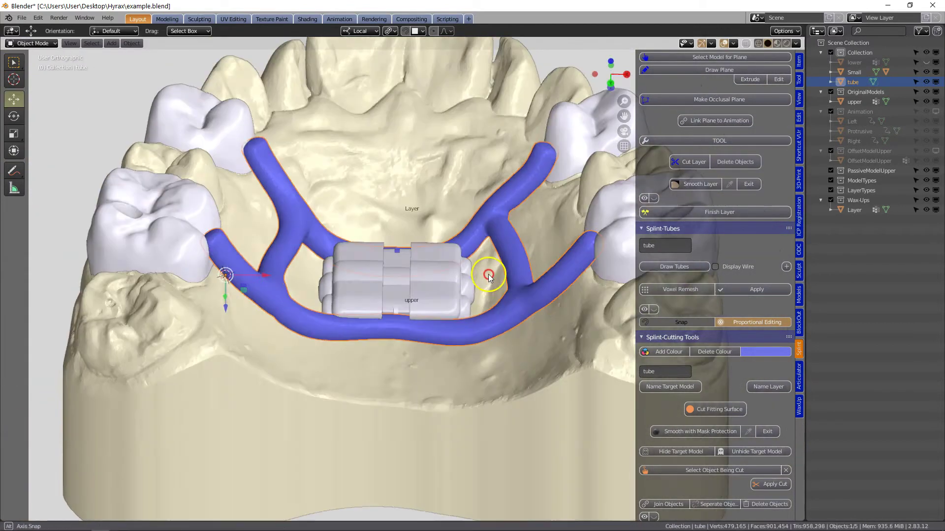
middle_drag(528, 313, 446, 380)
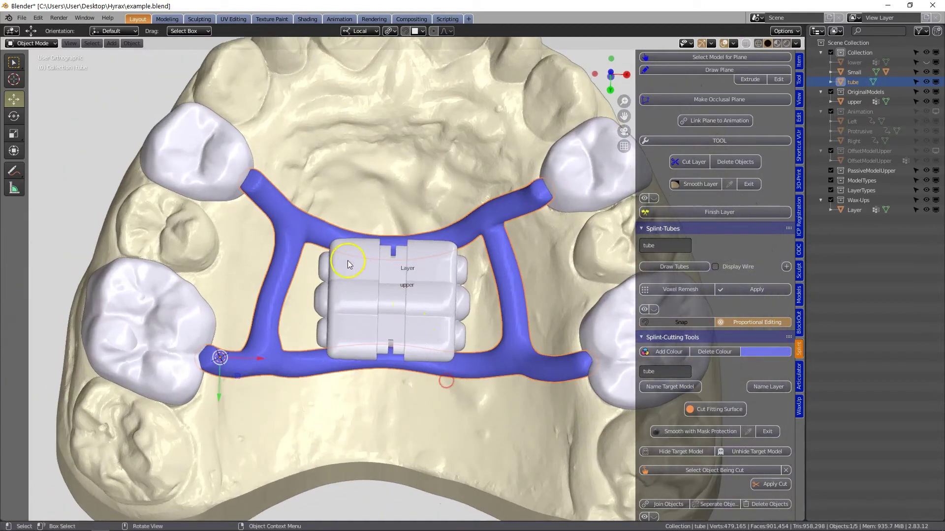
Delete the Hyrax Click Mini screw object from between the two housing halves.
scroll(361, 351, up, 2)
mouse_move(337, 349)
middle_down()
mouse_move(304, 389)
mouse_move(327, 250)
mouse_move(349, 252)
mouse_move(302, 301)
mouse_move(332, 306)
mouse_move(266, 296)
middle_up()
click(387, 298)
key(Delete)
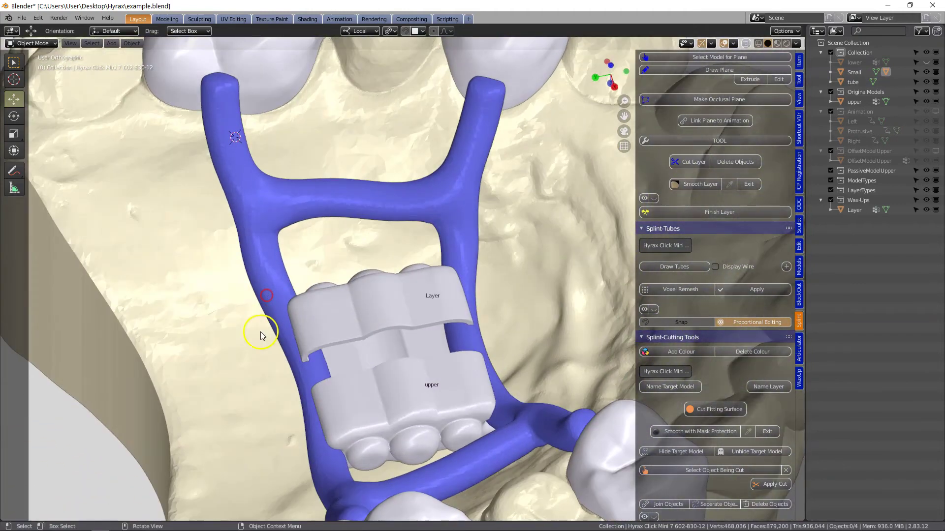
Add a square cutter for the tube at the gap between the housing halves.
middle_drag(261, 333, 354, 379)
middle_drag(397, 290, 407, 302)
scroll(404, 304, up, 2)
click(331, 342)
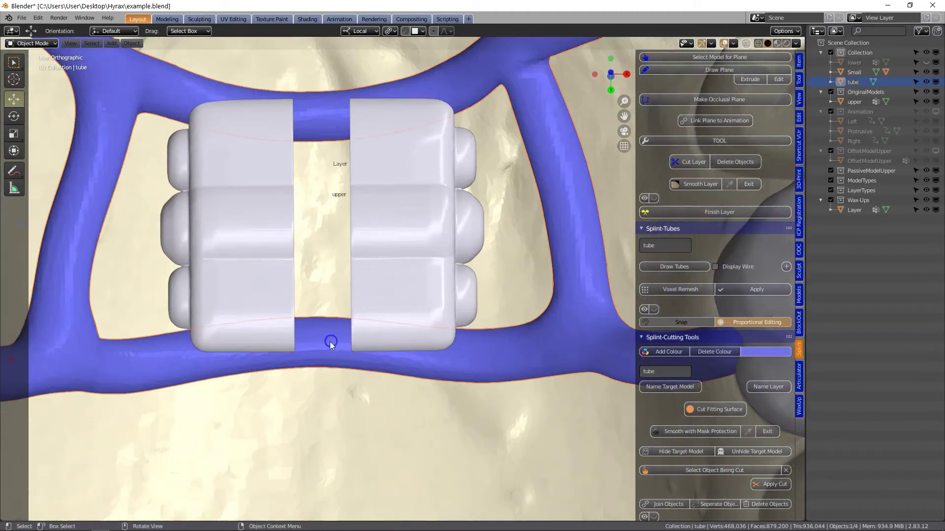
scroll(330, 343, down, 3)
middle_drag(330, 342, 367, 375)
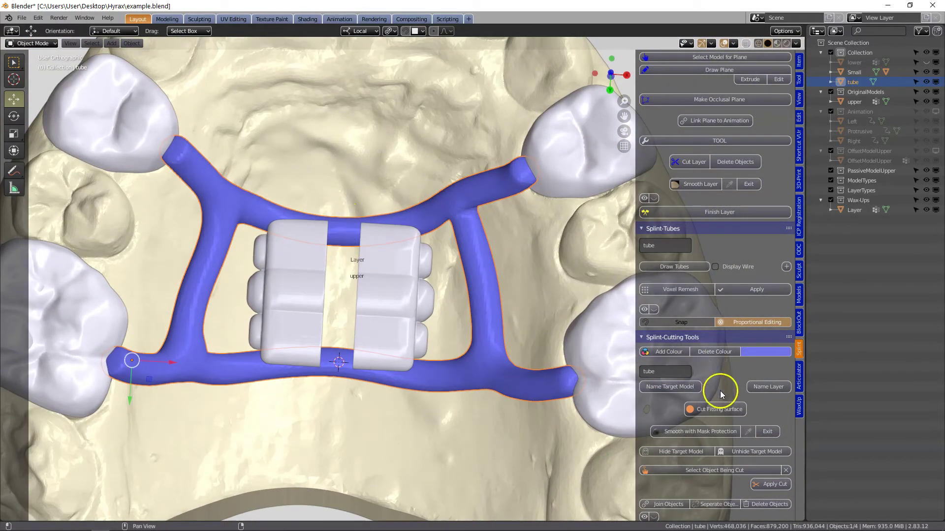
click(801, 288)
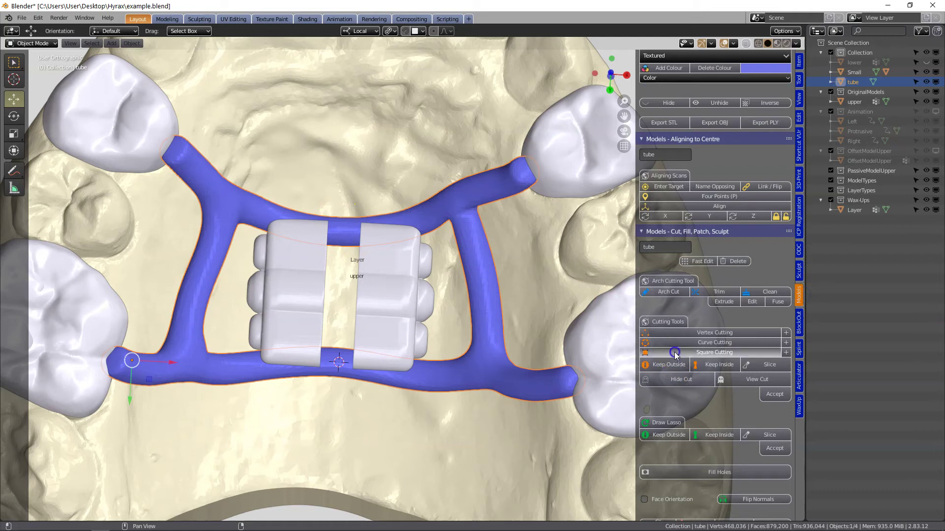
click(675, 353)
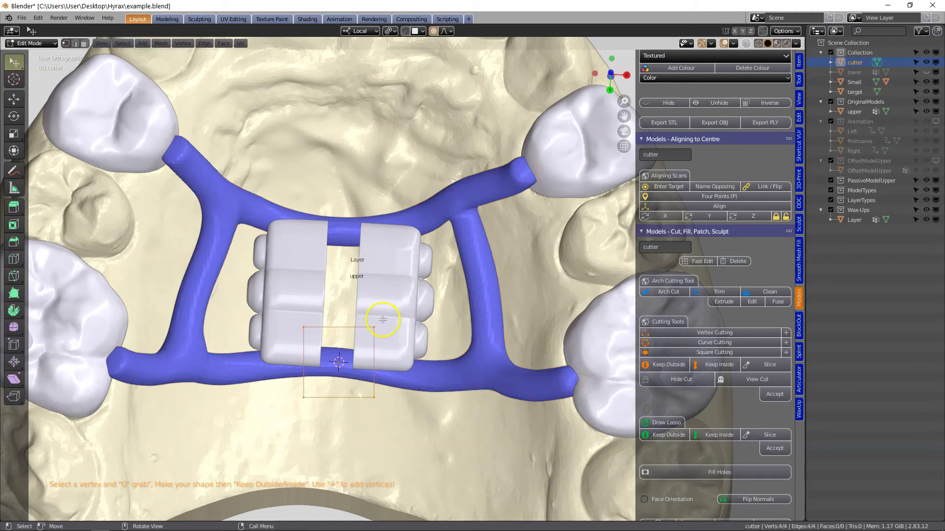
Stretch the cutter along Y, move it over the gap between the housing halves and rotate it to match.
key(s)
key(y)
click(475, 220)
key(g)
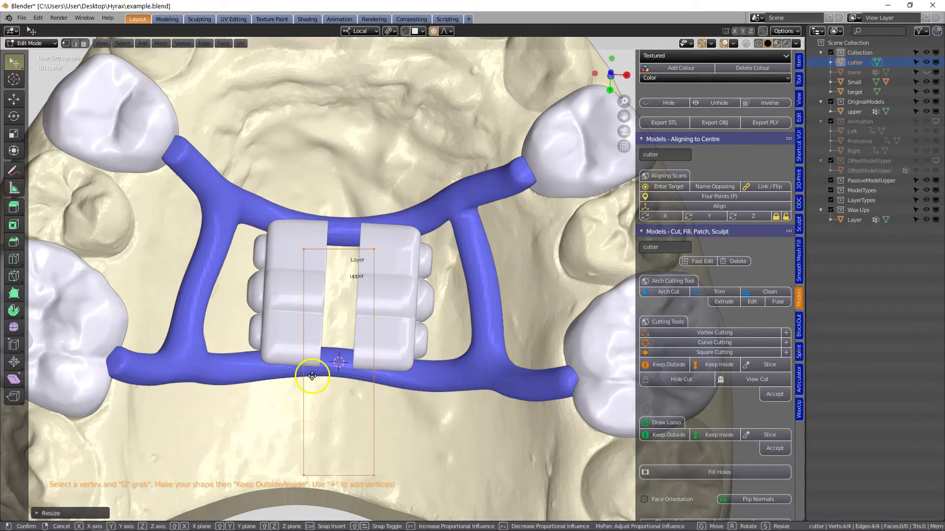
click(311, 324)
key(r)
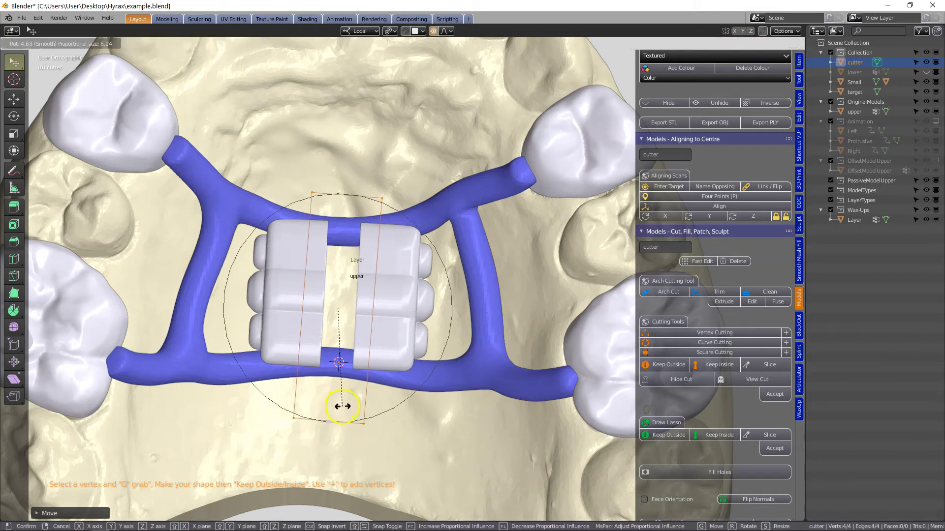
click(342, 407)
Narrow the cutter along X, centre it over the gap and cut the tube, keeping the outside.
key(s)
key(x)
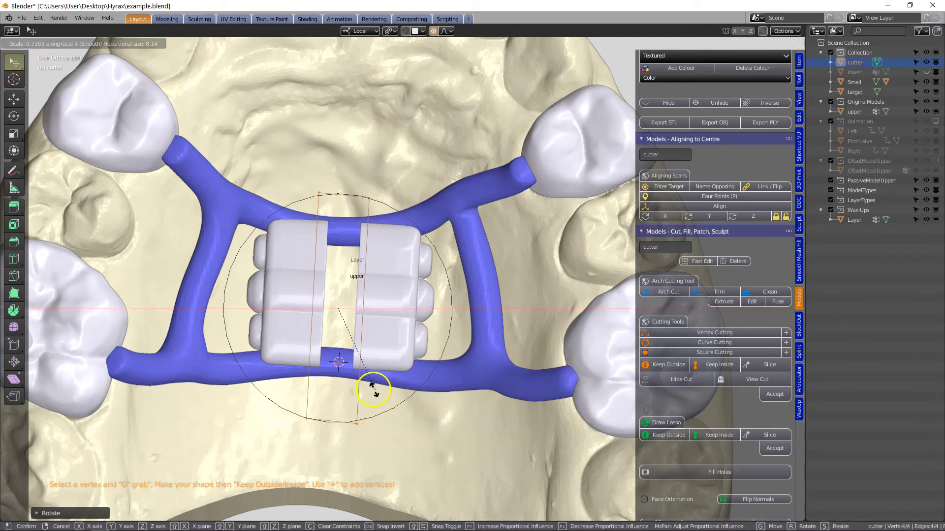
click(373, 389)
key(g)
click(370, 375)
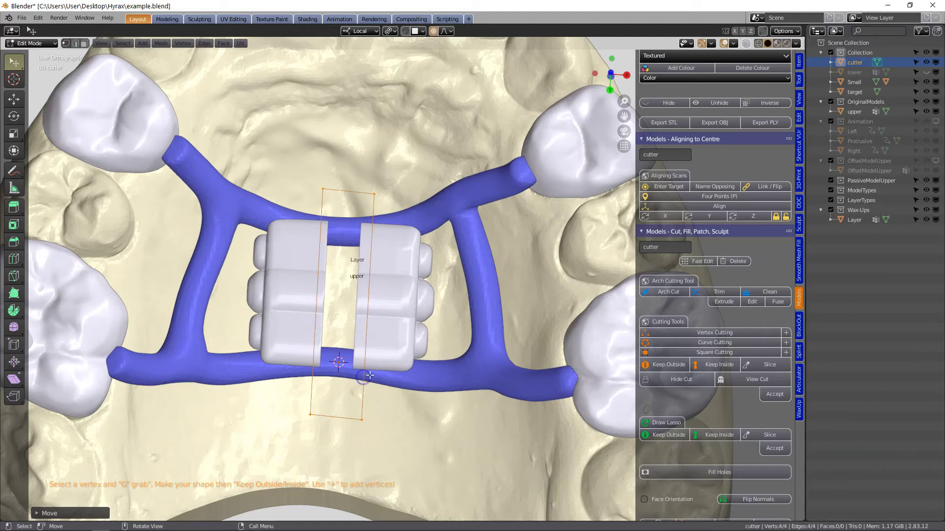
key(g)
click(363, 374)
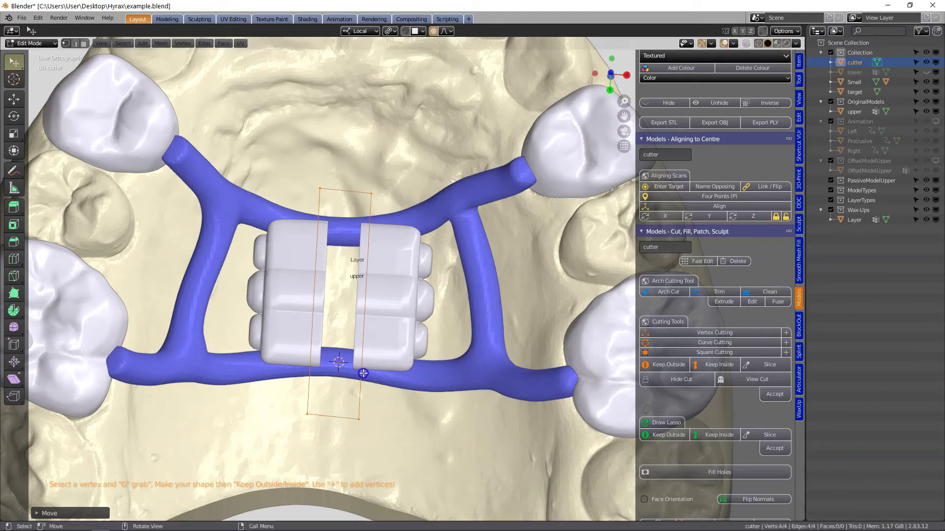
click(668, 365)
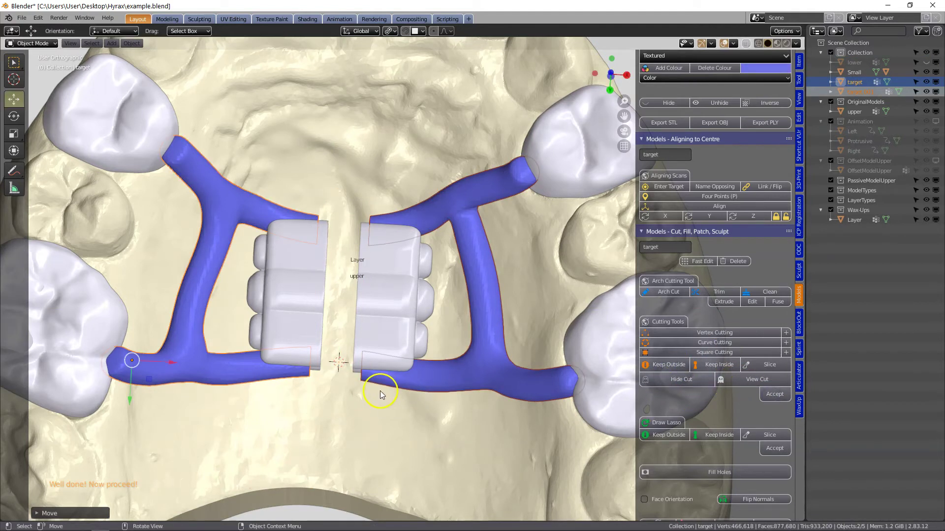
Hide the upper model and inspect the tube ends inside the crowns and screw housing.
middle_drag(379, 392, 381, 336)
scroll(374, 344, up, 5)
middle_drag(347, 372, 378, 364)
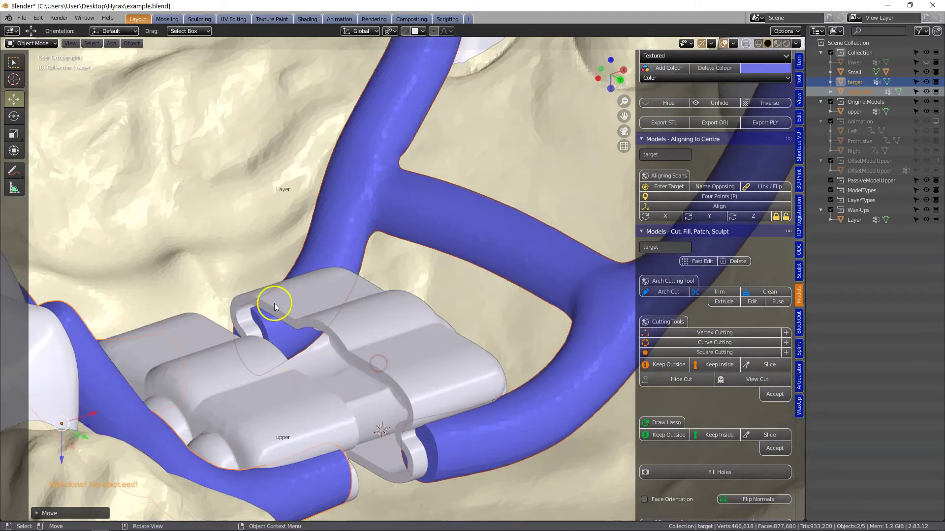
middle_drag(273, 304, 387, 375)
click(207, 326)
middle_drag(249, 382, 303, 390)
scroll(296, 437, down, 4)
key(h)
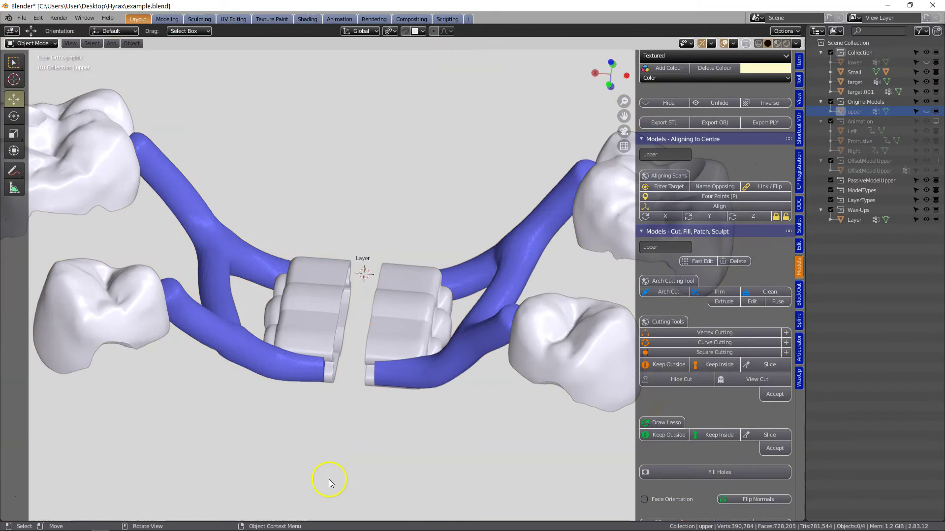
middle_drag(327, 481, 355, 389)
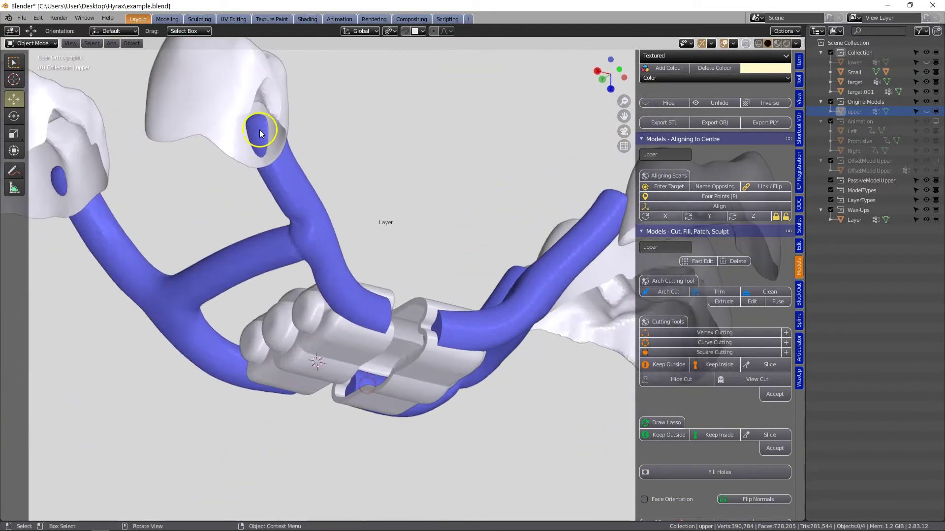
middle_drag(333, 349, 376, 252)
Cut the tube half target.001 using the object Small as the cutting object.
click(354, 295)
scroll(774, 471, down, 5)
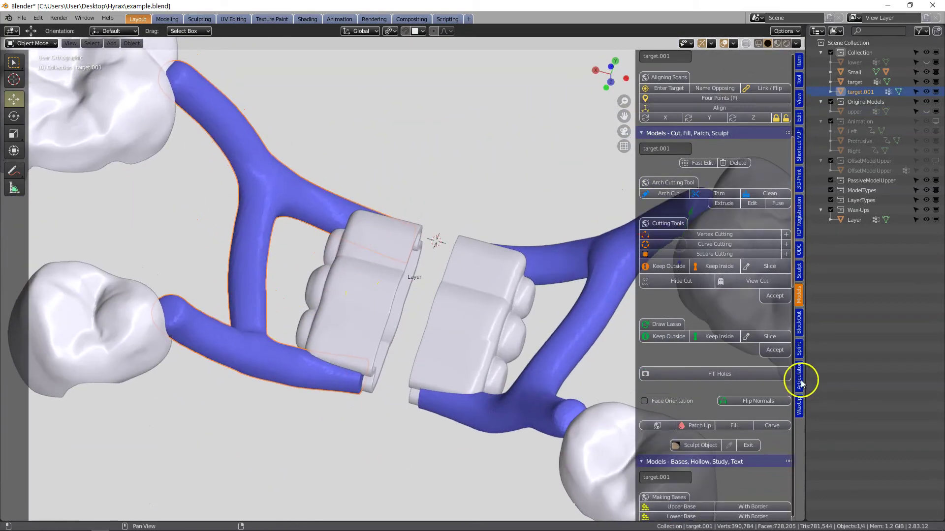
click(799, 348)
click(742, 453)
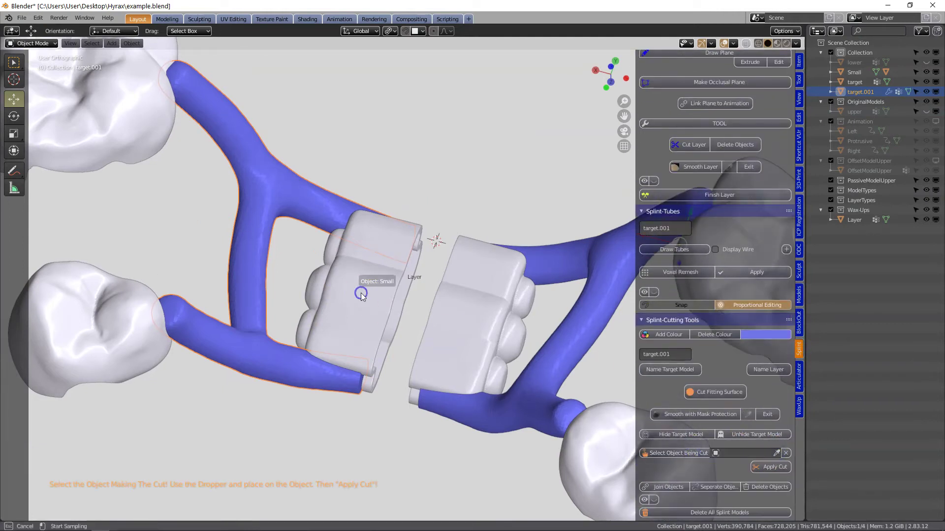
middle_drag(352, 441, 338, 415)
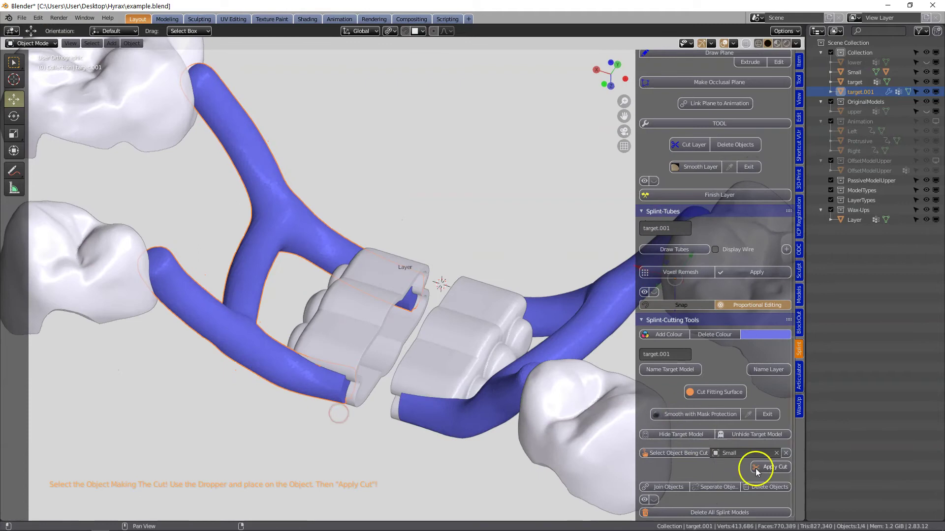
Pick a point on the main body of the cut tube half and clean away the loose pieces.
click(252, 331)
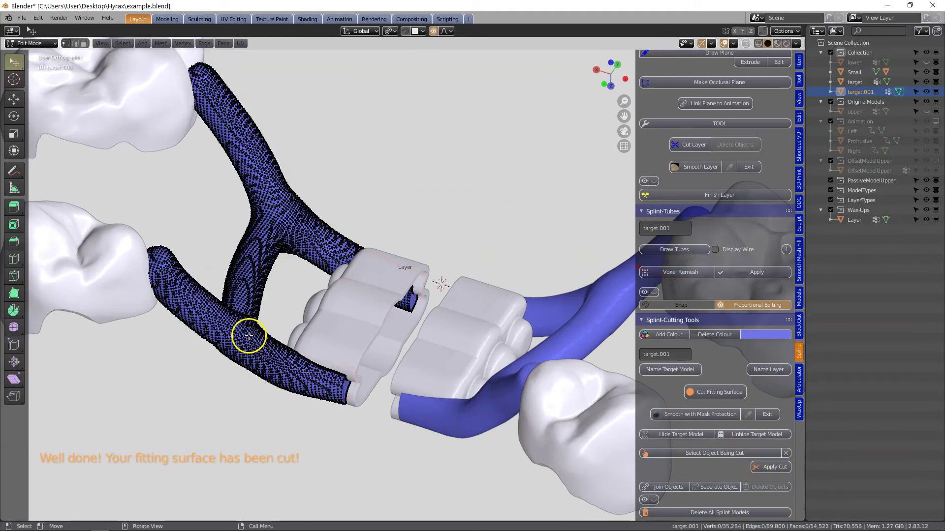
click(800, 295)
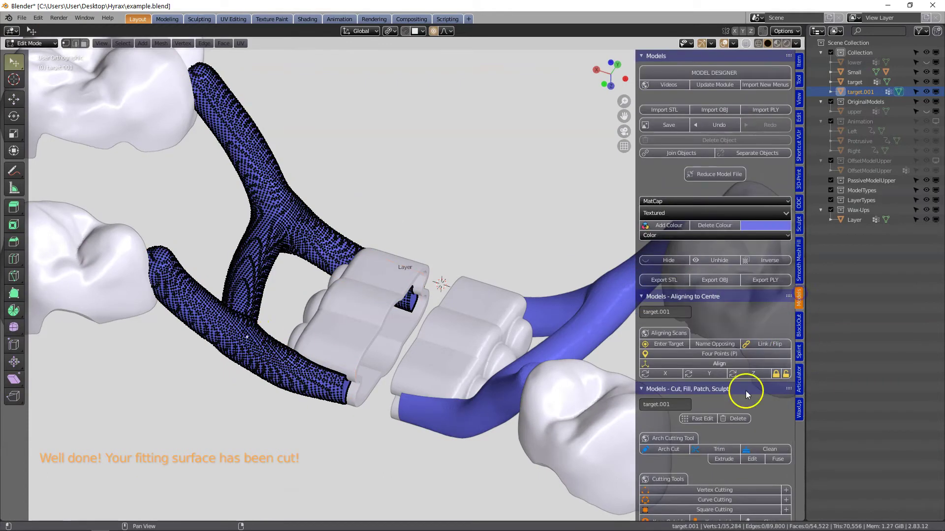
scroll(757, 392, down, 3)
click(770, 390)
Cut the tube half target using the object Small as the cutting object.
middle_drag(394, 415, 247, 358)
click(247, 358)
scroll(323, 415, up, 2)
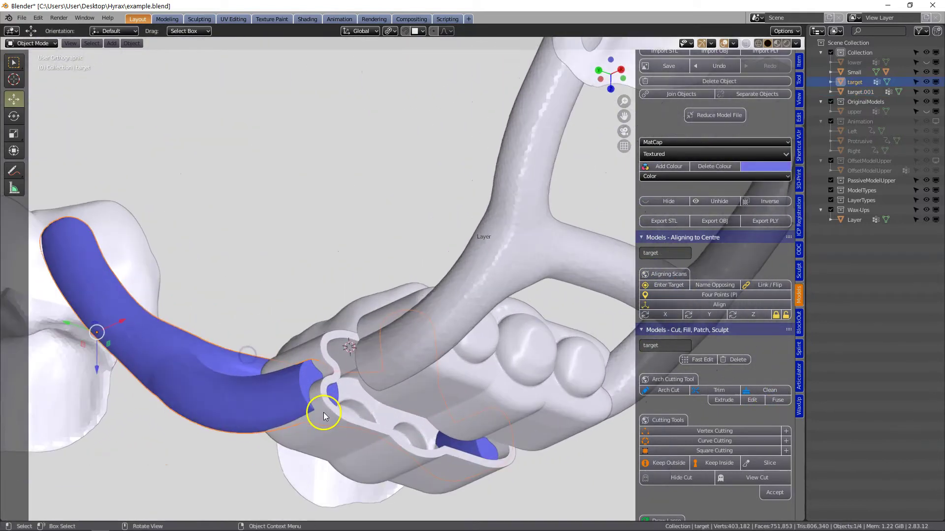
click(799, 348)
scroll(746, 463, down, 10)
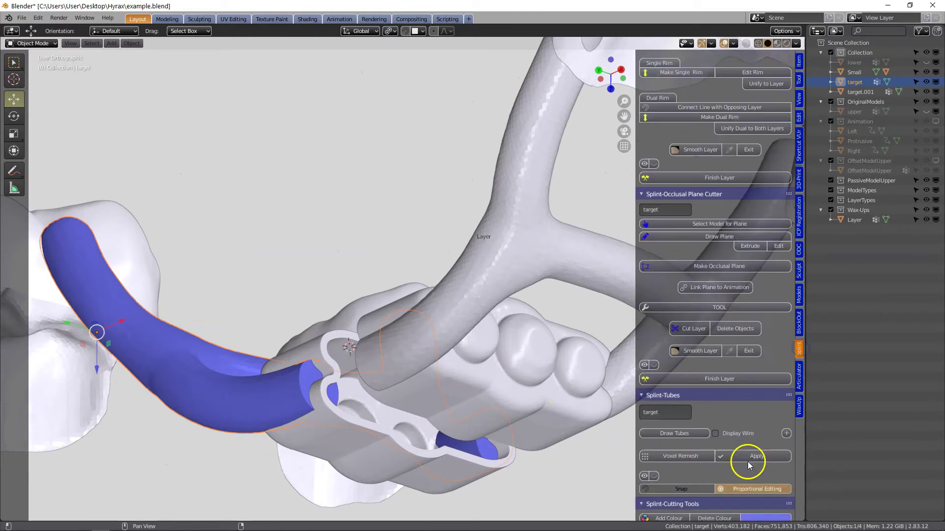
click(730, 453)
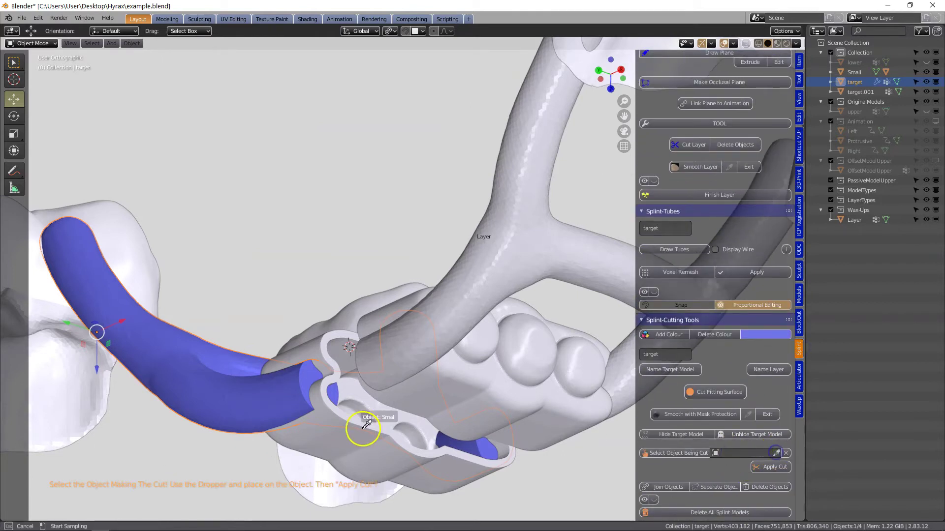
scroll(291, 430, up, 2)
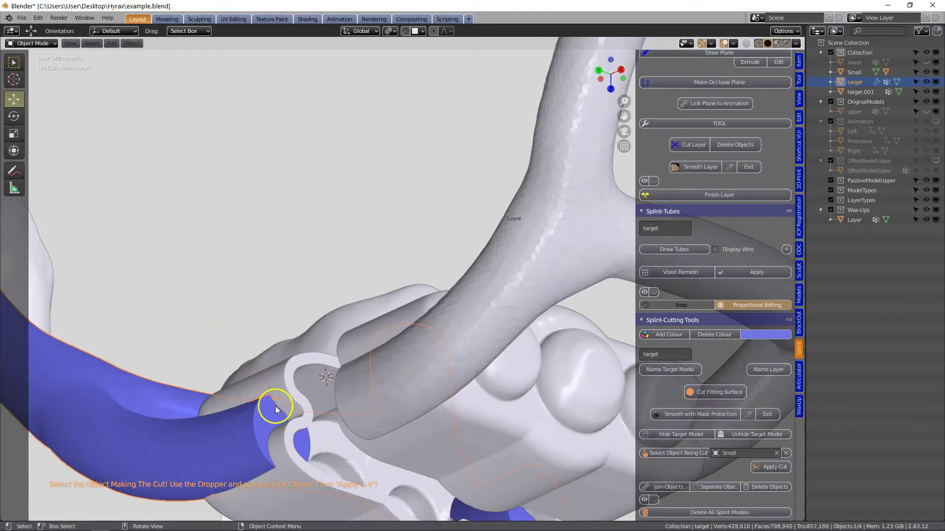
middle_drag(277, 392, 375, 309)
scroll(362, 429, up, 2)
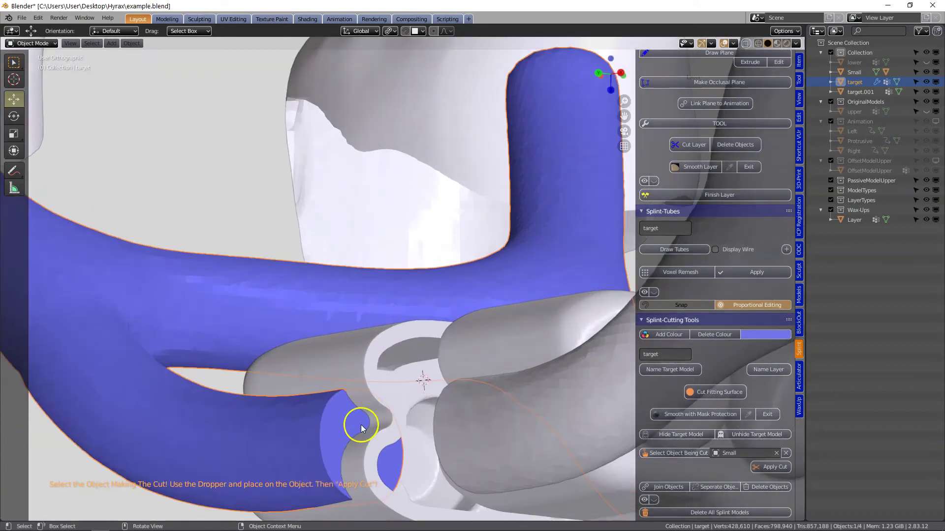
scroll(379, 441, down, 3)
middle_drag(379, 441, 379, 433)
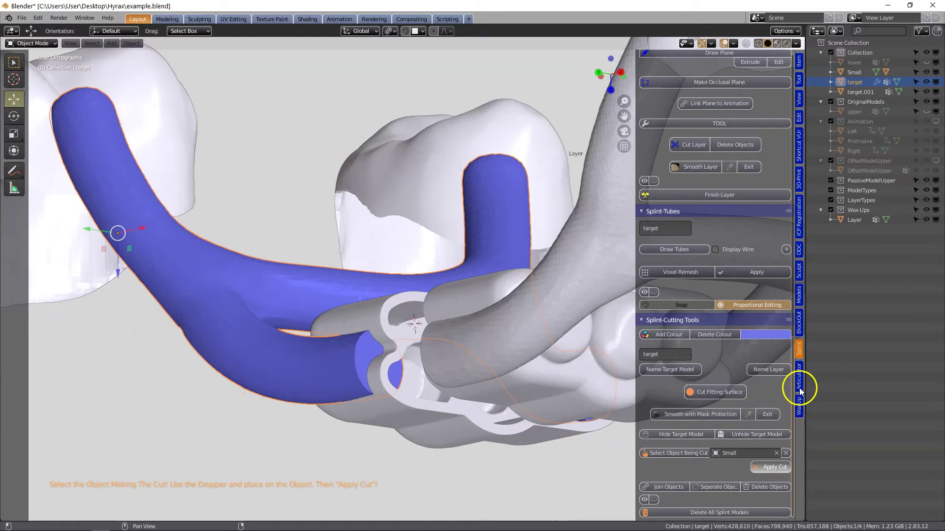
Pick a point on the main body of the tube half target, clean away the loose pieces and delete its colour.
click(798, 298)
click(264, 336)
key(Tab)
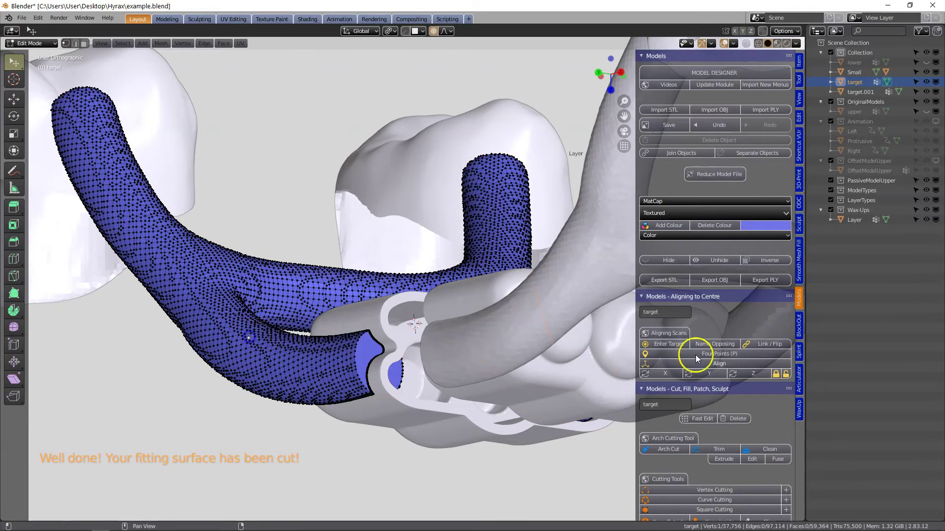
click(769, 452)
middle_drag(374, 433, 365, 315)
scroll(401, 395, up, 3)
scroll(689, 354, down, 6)
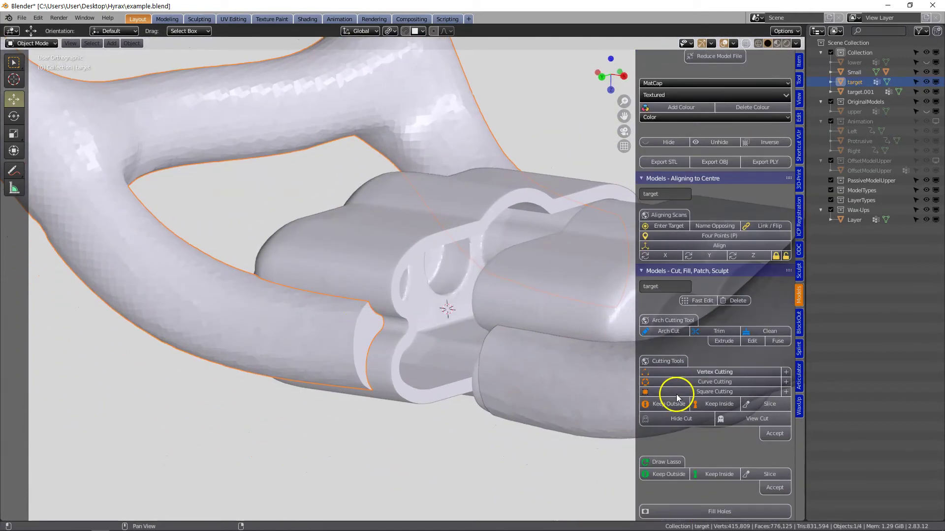
Smooth the cut end of the tube half target with the Sculpt Object tool and exit sculpting.
scroll(707, 274, up, 6)
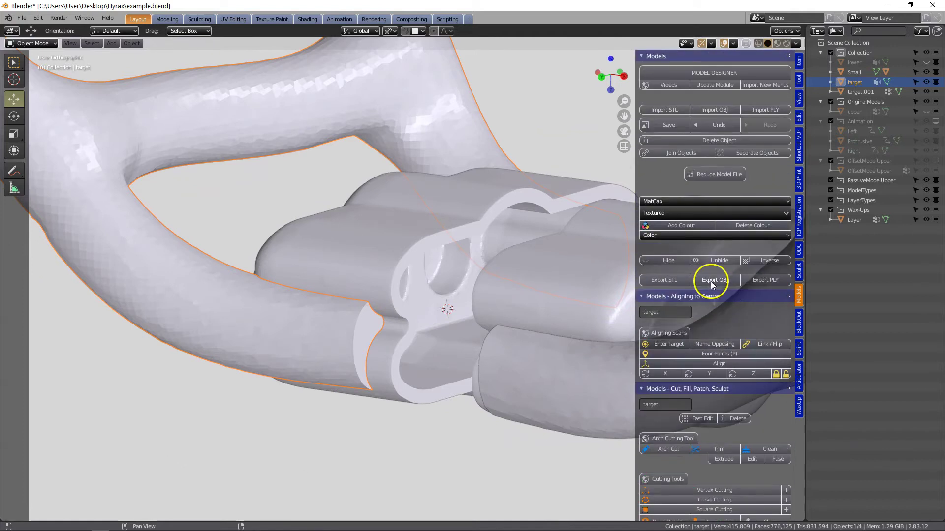
scroll(710, 300, down, 10)
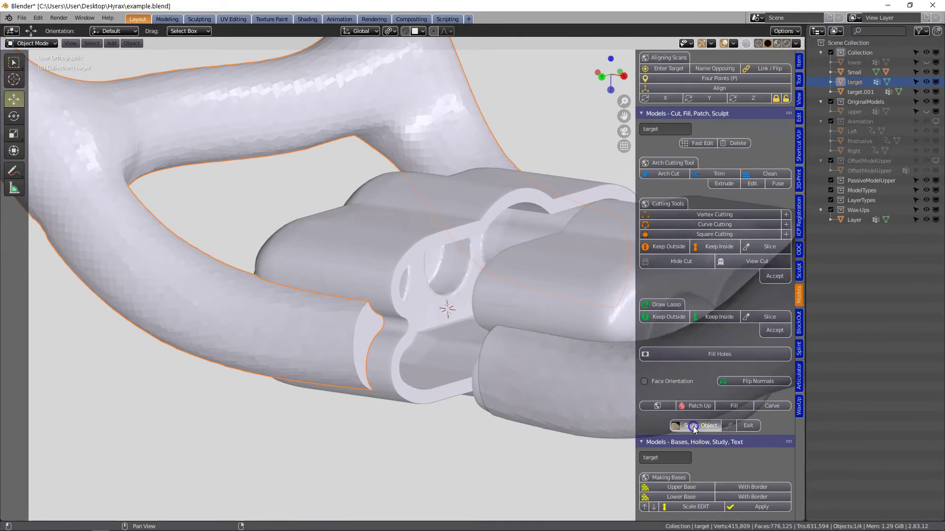
click(693, 426)
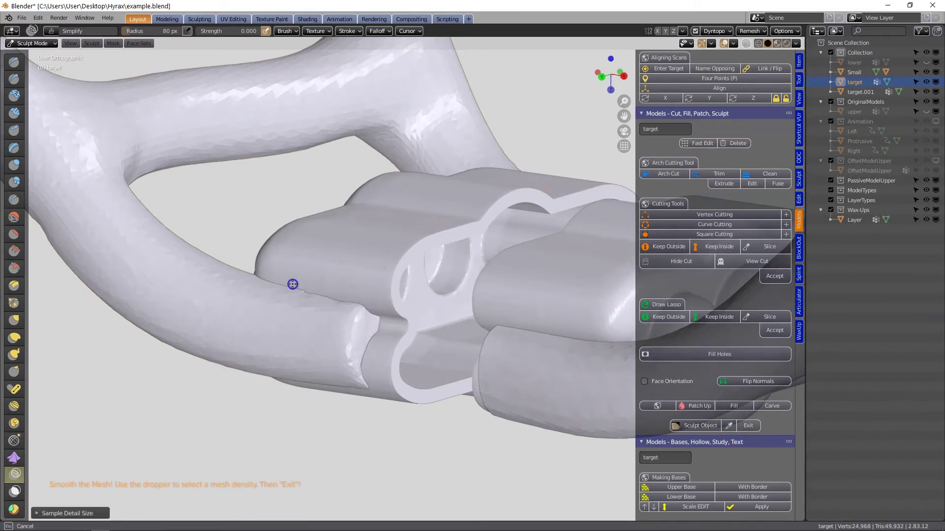
middle_drag(296, 290, 335, 422)
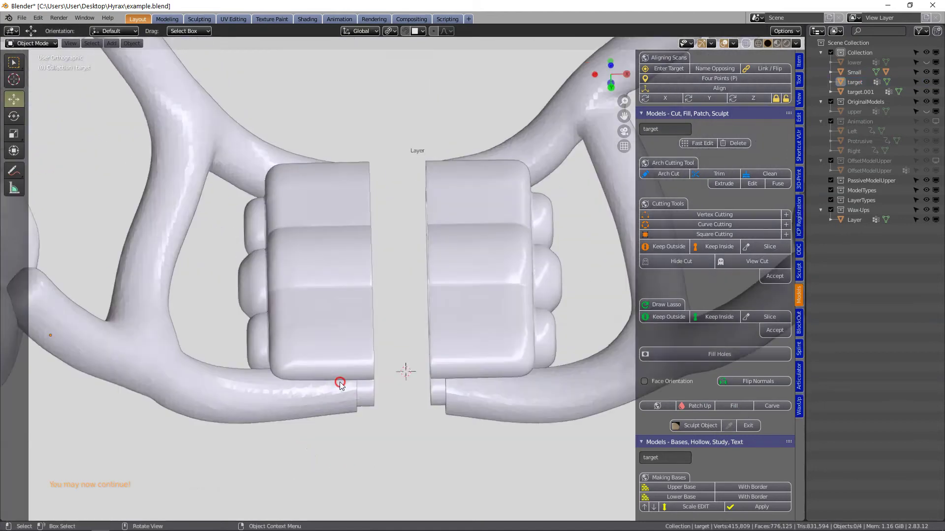
Unhide all models to check the splint against the palate, and hide the lower and upper models again.
scroll(340, 383, down, 2)
key(alt+h)
scroll(327, 405, down, 2)
middle_drag(327, 405, 317, 389)
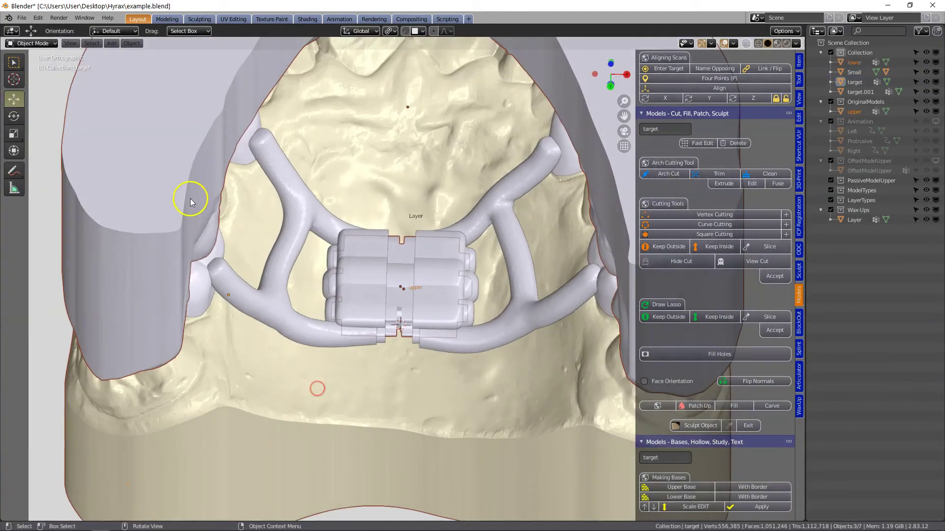
click(191, 199)
key(h)
middle_drag(274, 329, 274, 316)
key(h)
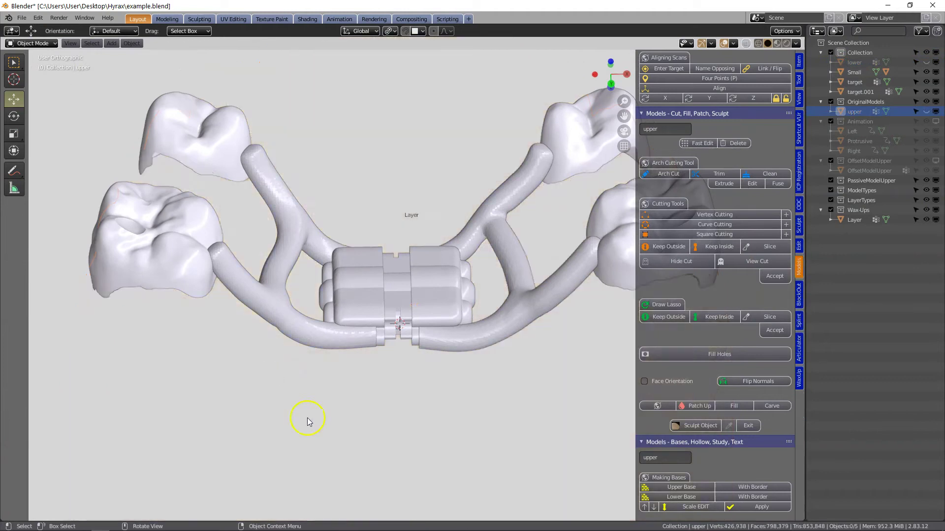
Inspect where the tube ends enter the crowns on both sides of the splint.
middle_drag(309, 421, 344, 300)
shift+middle_drag(247, 379, 401, 235)
scroll(297, 344, up, 3)
click(331, 142)
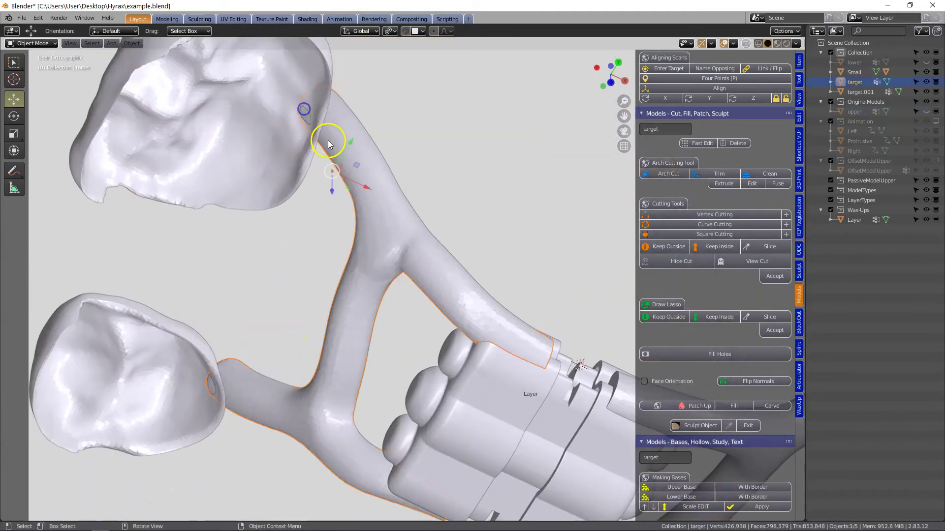
scroll(331, 152, down, 3)
middle_drag(331, 269, 333, 247)
shift+middle_drag(424, 331, 257, 215)
scroll(418, 245, up, 3)
middle_drag(419, 244, 407, 249)
shift+middle_drag(407, 249, 424, 179)
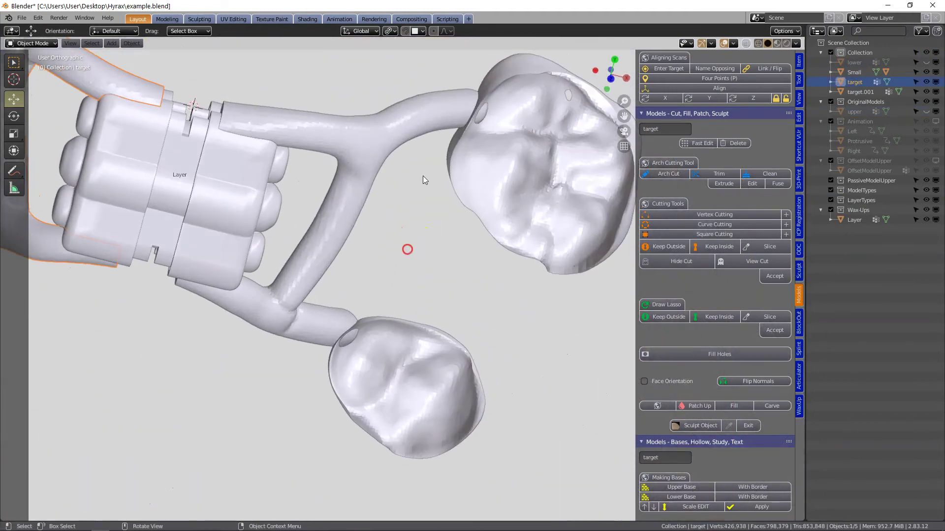
scroll(420, 180, down, 3)
middle_drag(357, 201, 365, 156)
shift+middle_drag(366, 157, 375, 291)
scroll(374, 323, up, 4)
shift+middle_drag(374, 326, 398, 251)
scroll(398, 251, down, 2)
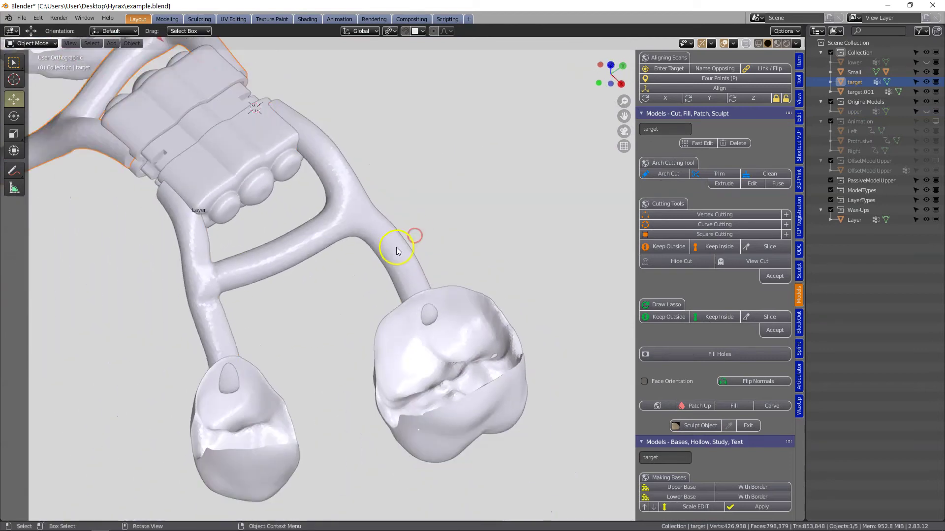
Unhide all models and hide only the upper model.
key(alt+h)
scroll(419, 313, down, 3)
click(384, 255)
key(h)
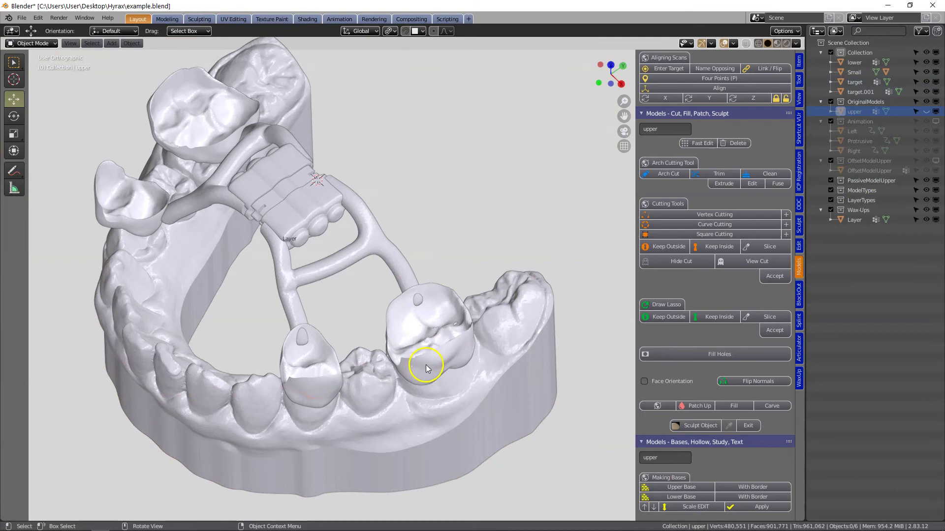
key(alt+h)
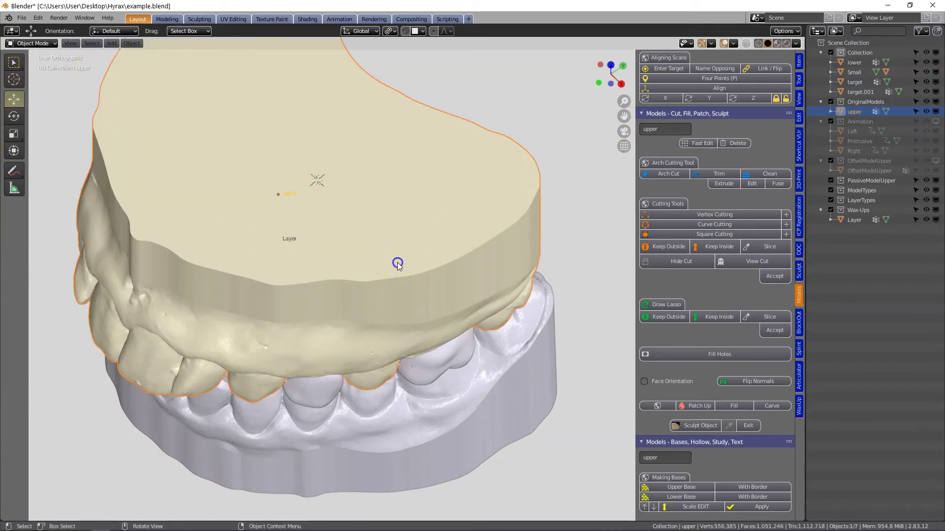
key(h)
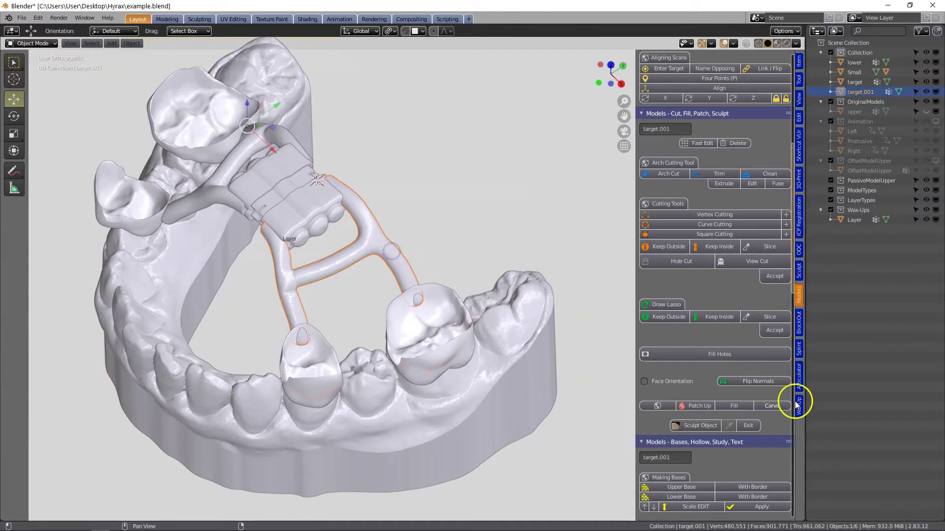
Cut the tube half target.001 using the object upper as the cutting object.
click(799, 349)
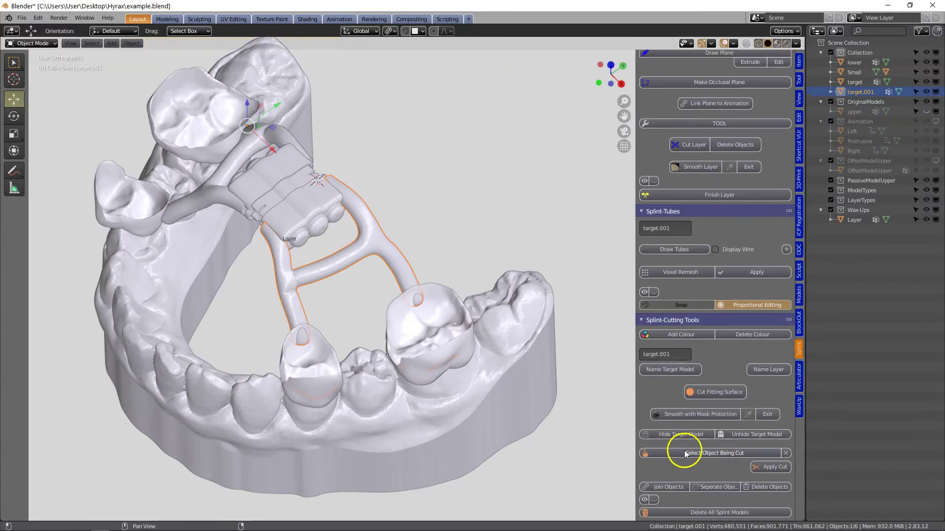
click(747, 453)
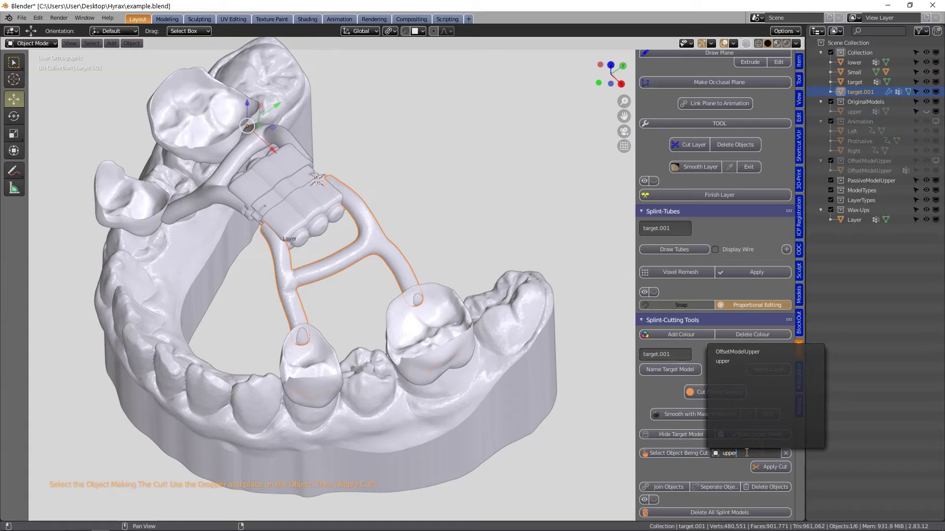
click(744, 453)
click(737, 435)
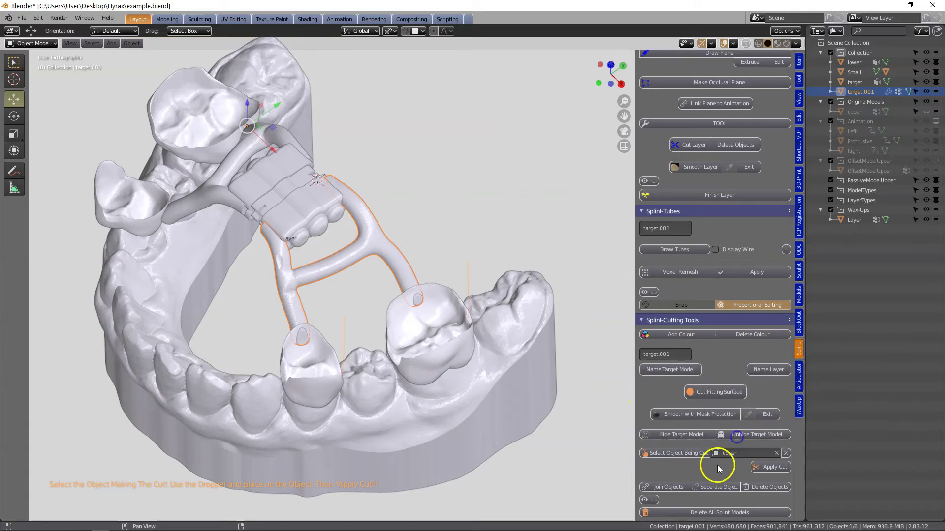
middle_drag(331, 302, 432, 374)
Unhide all models and hide the lower model so the splint sits on the upper model.
key(alt+h)
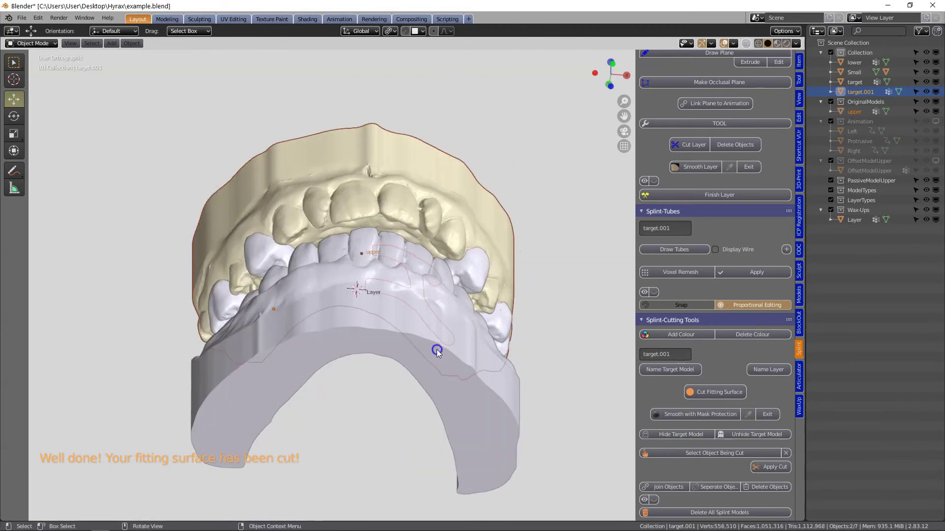
click(479, 451)
key(h)
middle_drag(479, 451, 464, 325)
shift+middle_drag(407, 435, 428, 322)
scroll(405, 339, up, 3)
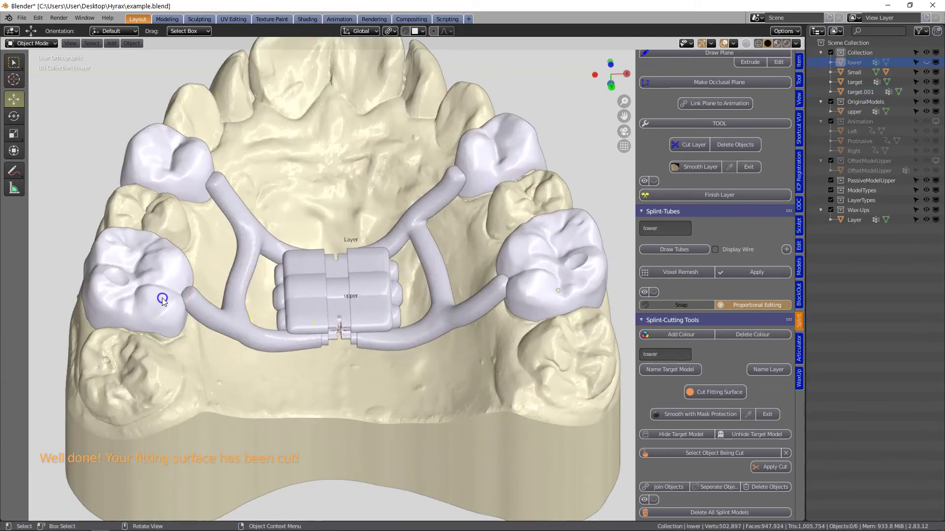
Select the crowns, both tube halves and the screw housing together.
click(162, 299)
shift+click(200, 163)
shift+click(439, 286)
shift+click(376, 283)
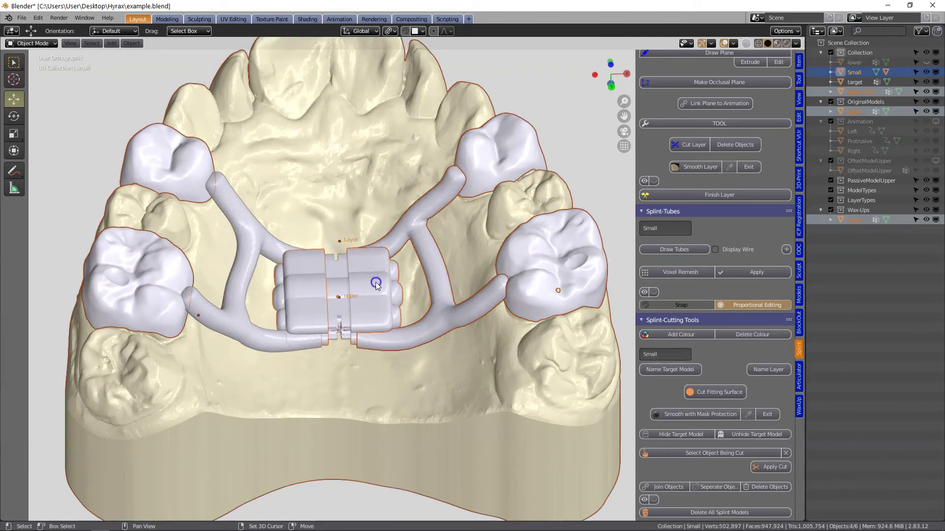
shift+click(235, 208)
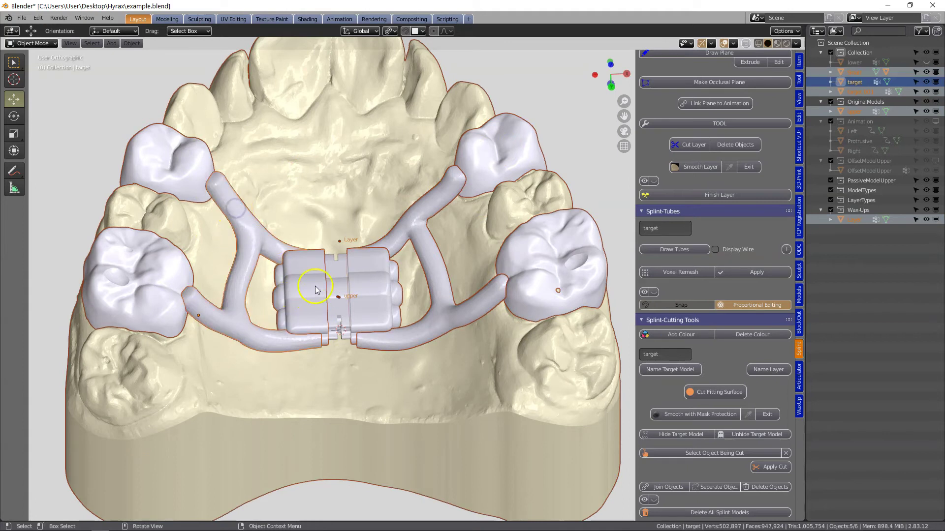
Hide the Hyrax Click Mini screw and select the crowns, screw housing and tube half target.001 together.
click(334, 277)
key(h)
middle_drag(336, 282, 328, 294)
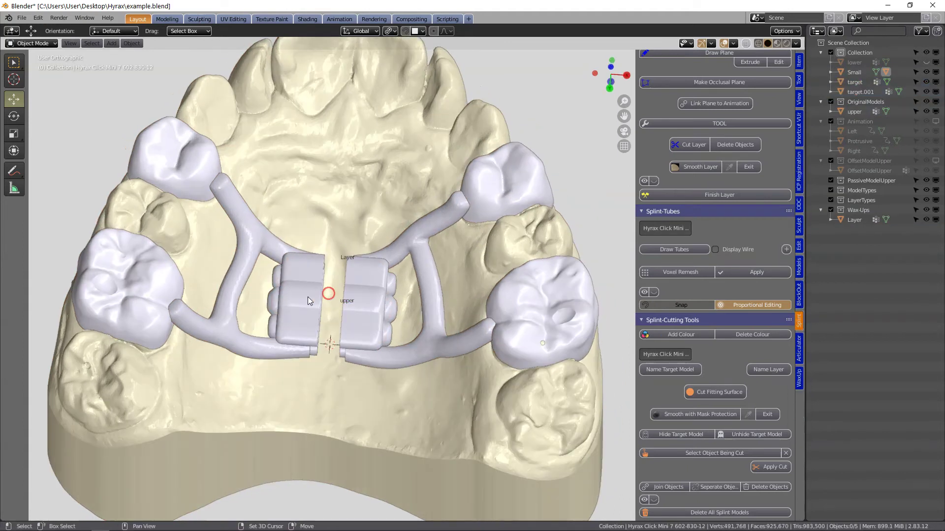
click(307, 297)
shift+click(372, 278)
shift+click(415, 231)
shift+click(201, 173)
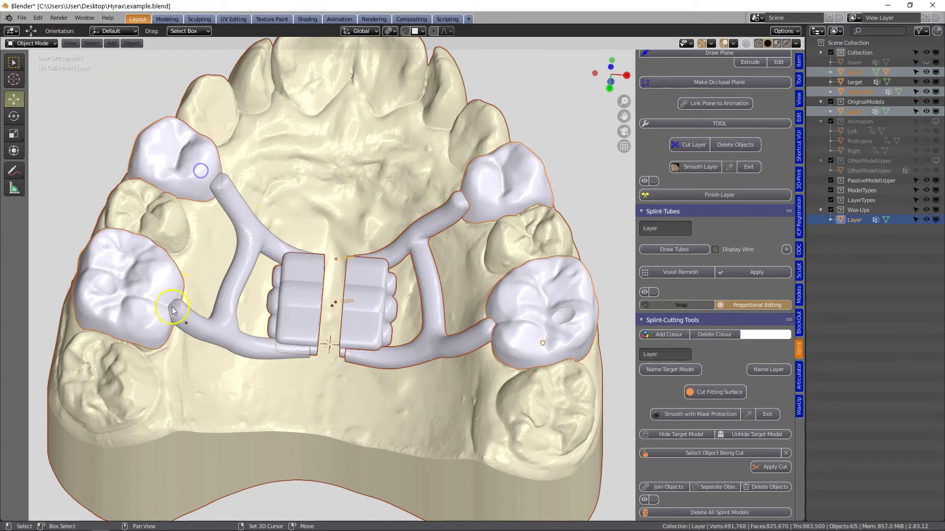
scroll(325, 309, down, 2)
middle_drag(402, 300, 414, 301)
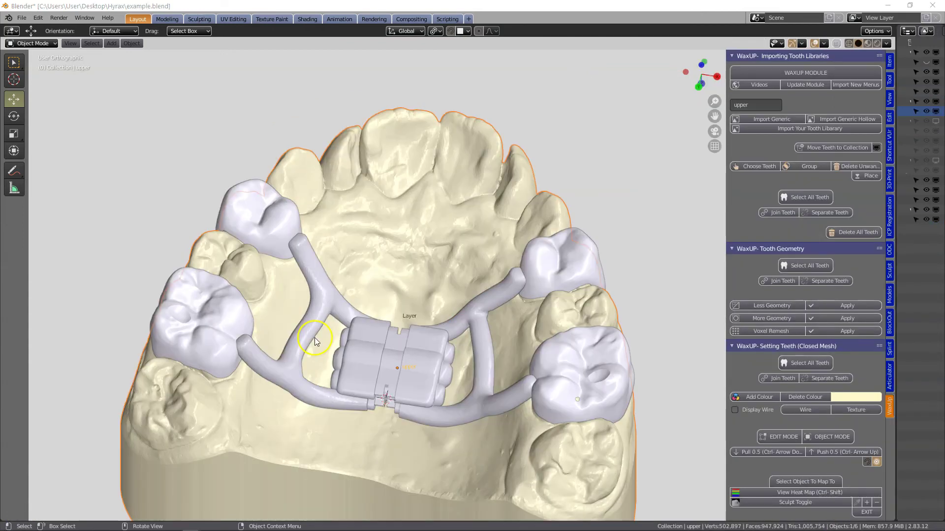
Check the crowns and the tube half target as separate parts by selecting each in turn.
mouse_move(315, 338)
middle_down()
mouse_move(320, 316)
mouse_move(319, 347)
mouse_move(316, 325)
middle_up()
click(261, 376)
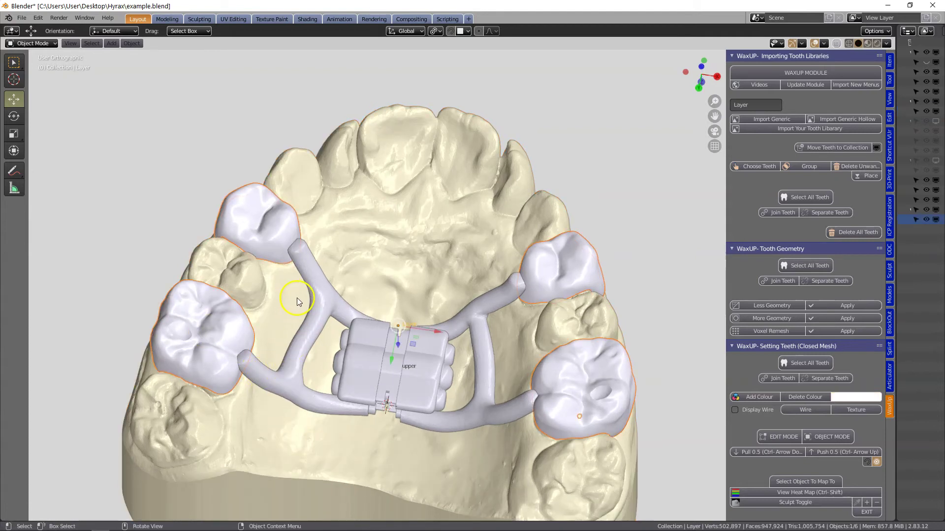
middle_drag(297, 297, 298, 294)
click(264, 376)
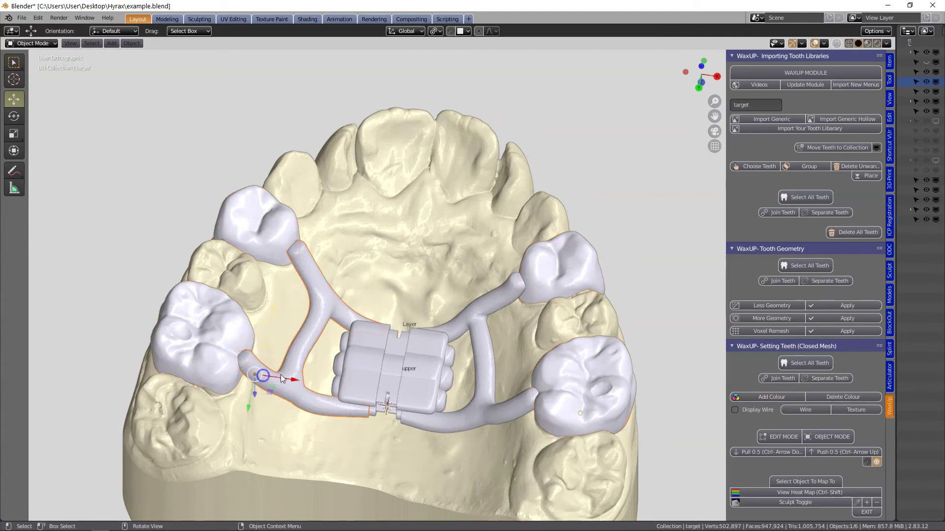
shift+middle_drag(318, 370, 374, 332)
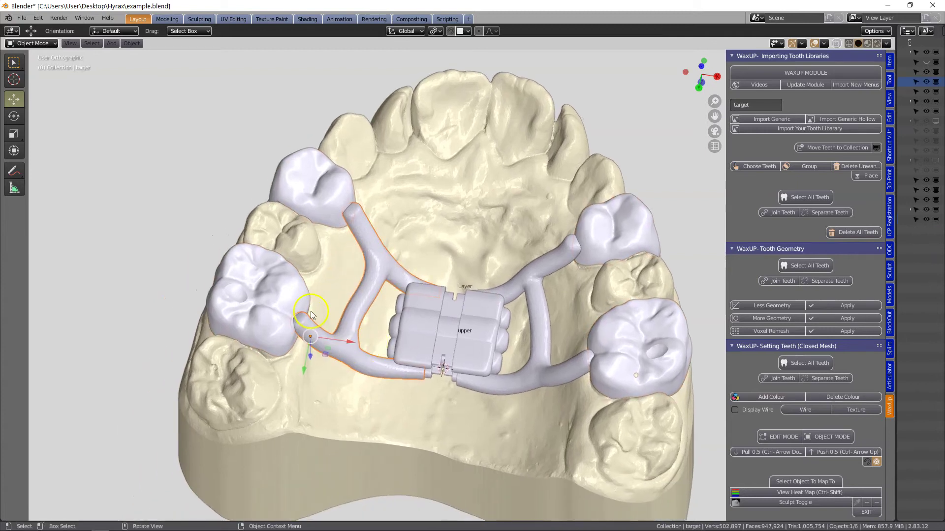
click(353, 199)
Hide the Hyrax Click Mini screw and select the tube half target.001.
click(451, 315)
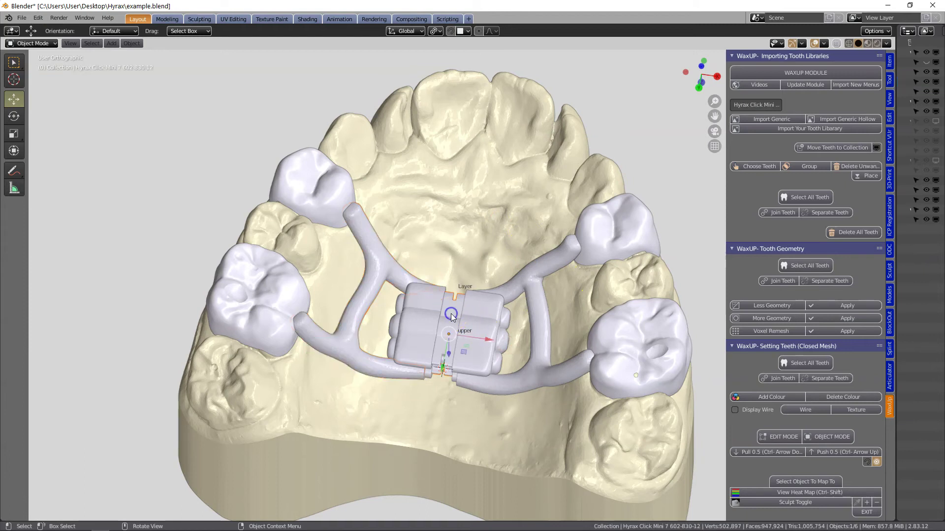
click(500, 370)
middle_drag(500, 370, 413, 306)
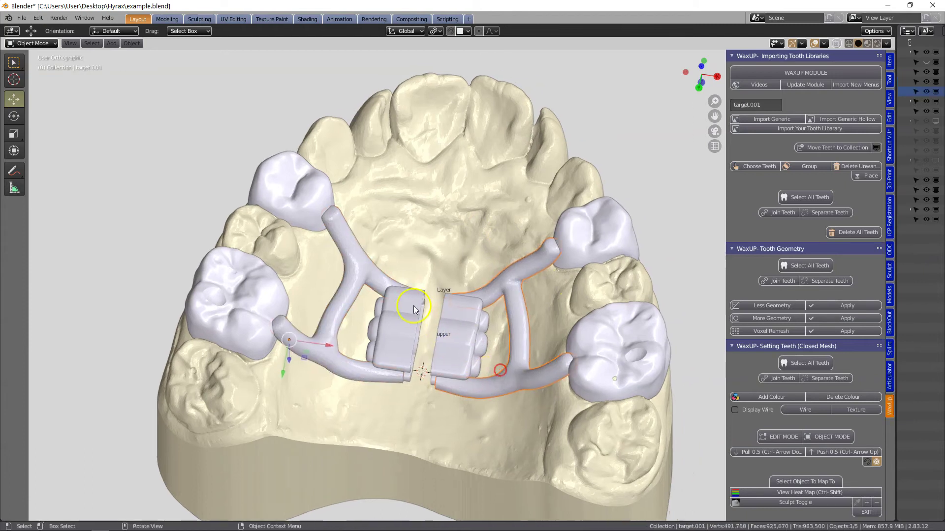
Separate the combined crowns object into individual crowns.
click(366, 268)
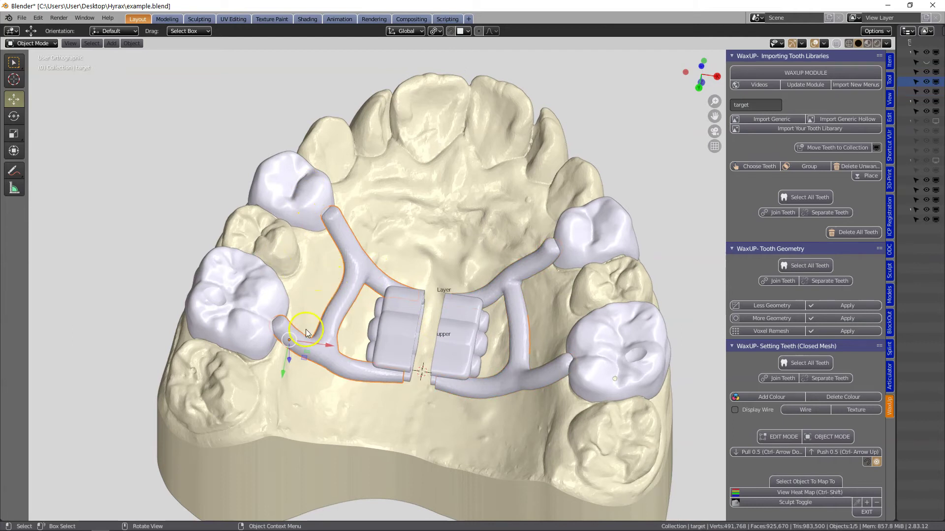
click(249, 318)
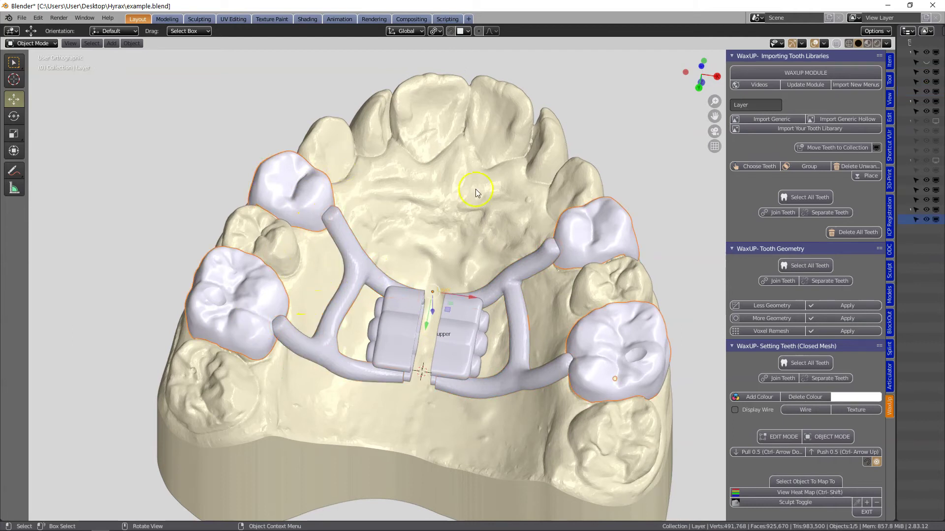
click(890, 304)
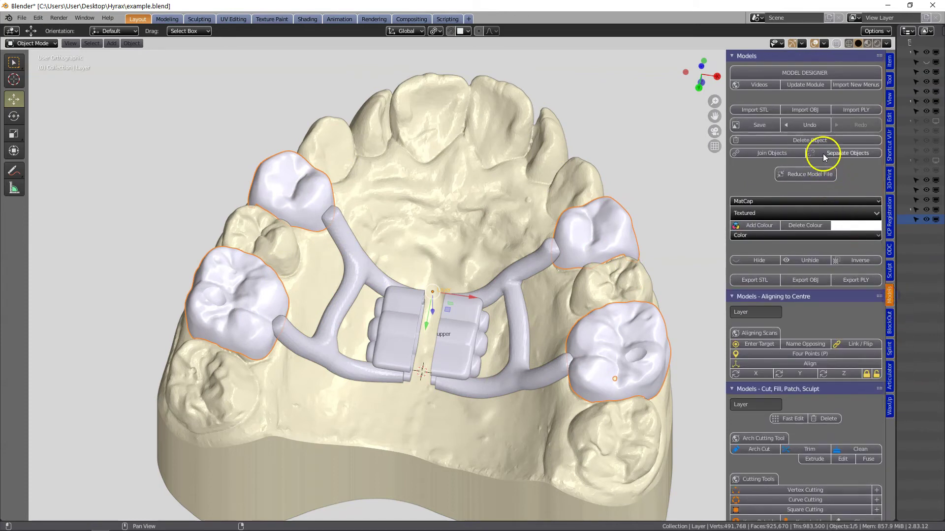
click(839, 153)
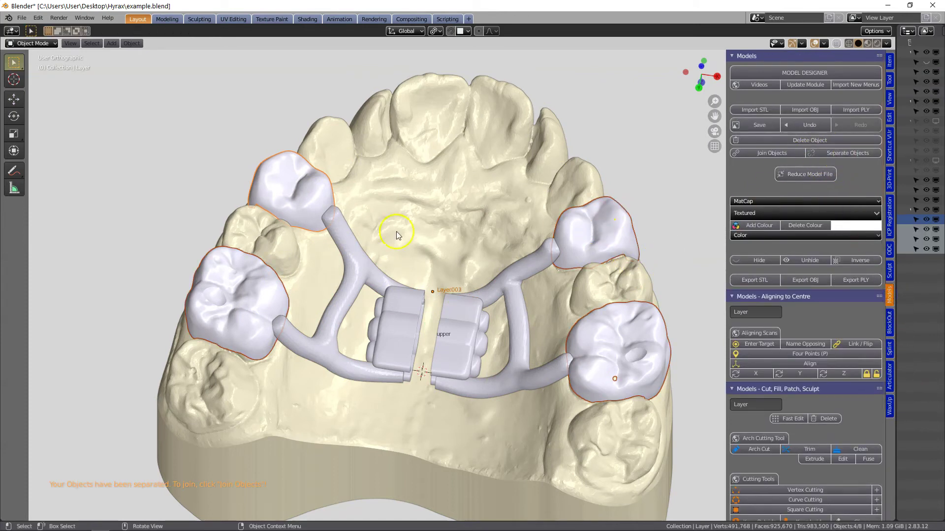
Select the upper dental model and hide it so only the splint parts remain.
click(295, 191)
click(290, 227)
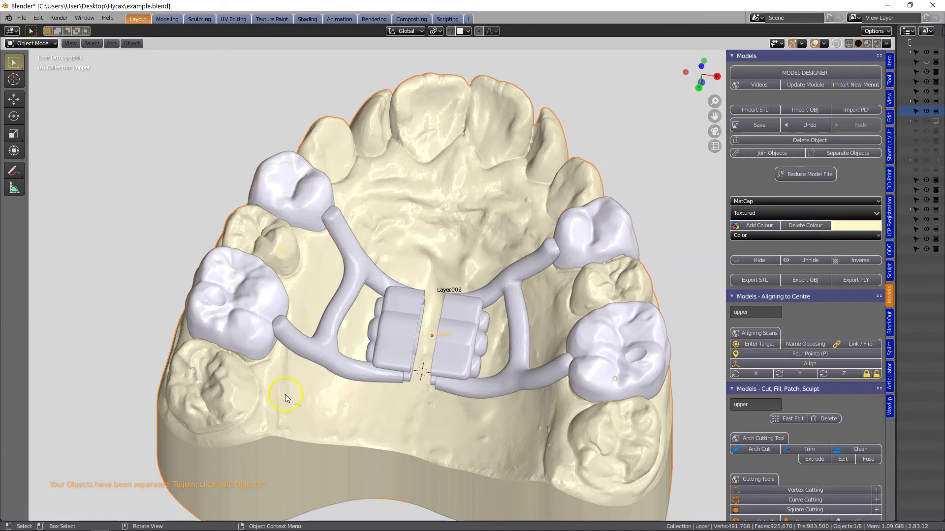
key(h)
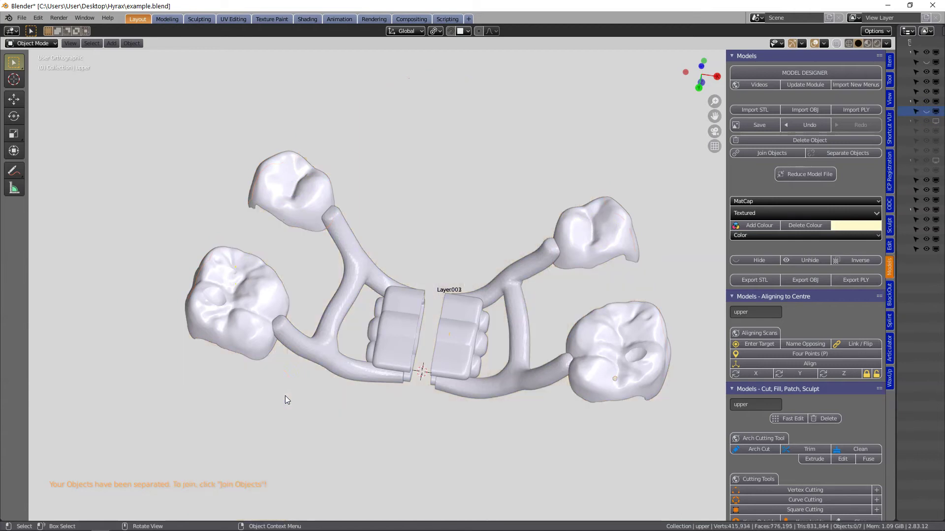
click(233, 332)
shift+click(285, 190)
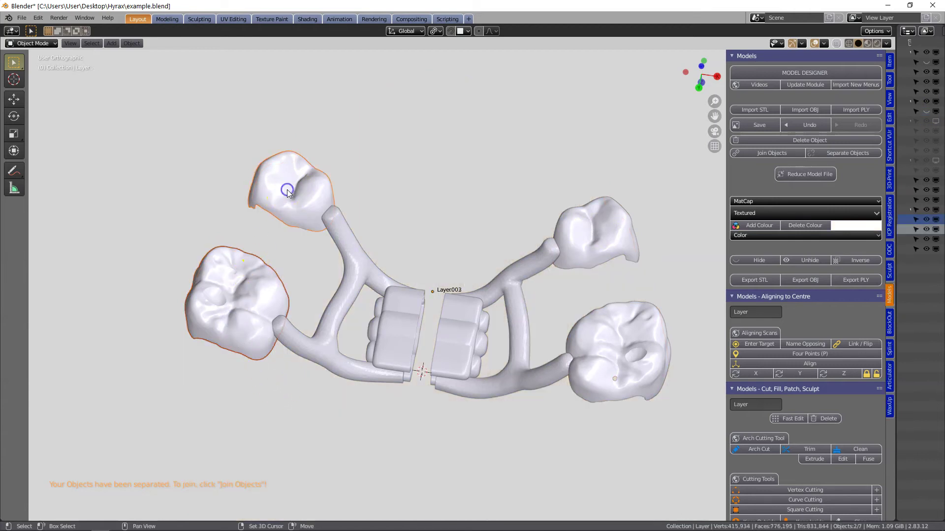
shift+click(341, 239)
shift+click(396, 329)
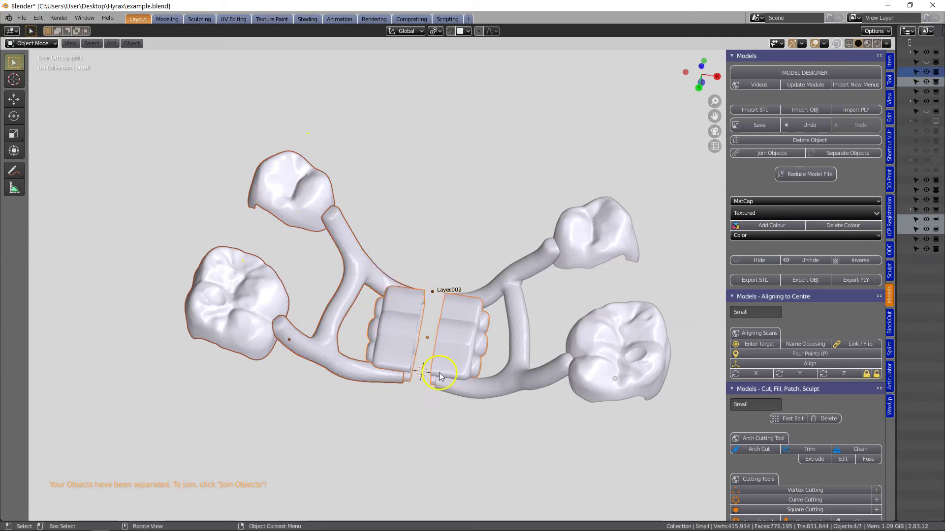
Separate the screw housing into its two halves as individual objects.
click(401, 326)
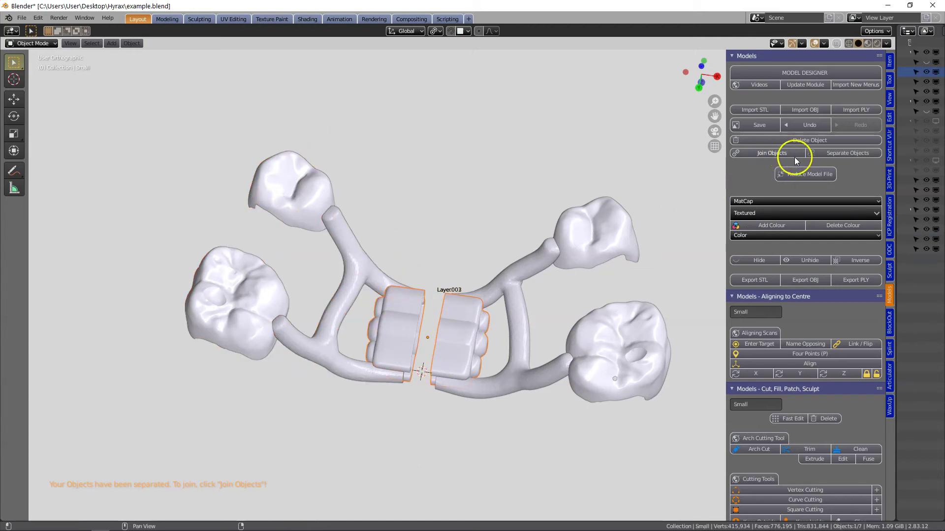
click(823, 153)
Join the two crowns, tube half and screw housing half on the splint's left side into one object.
click(290, 186)
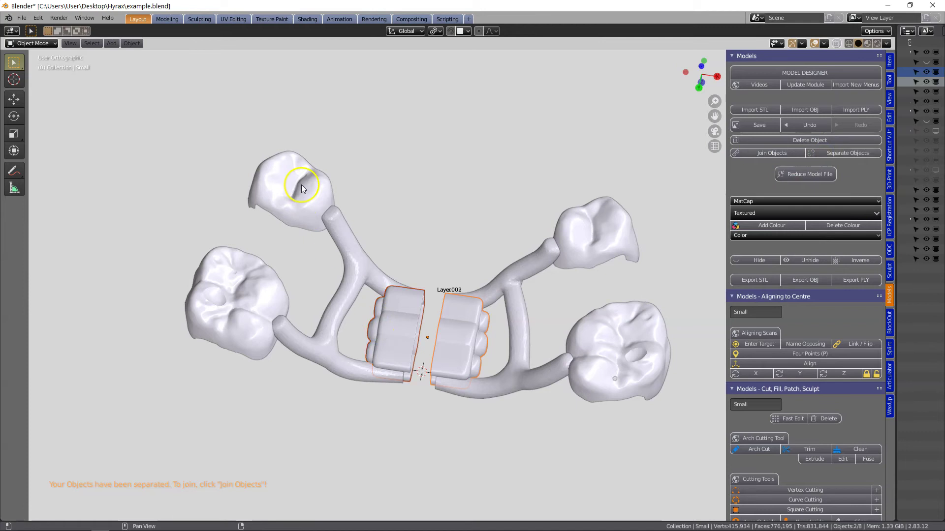
shift+click(250, 302)
shift+click(364, 253)
shift+click(392, 319)
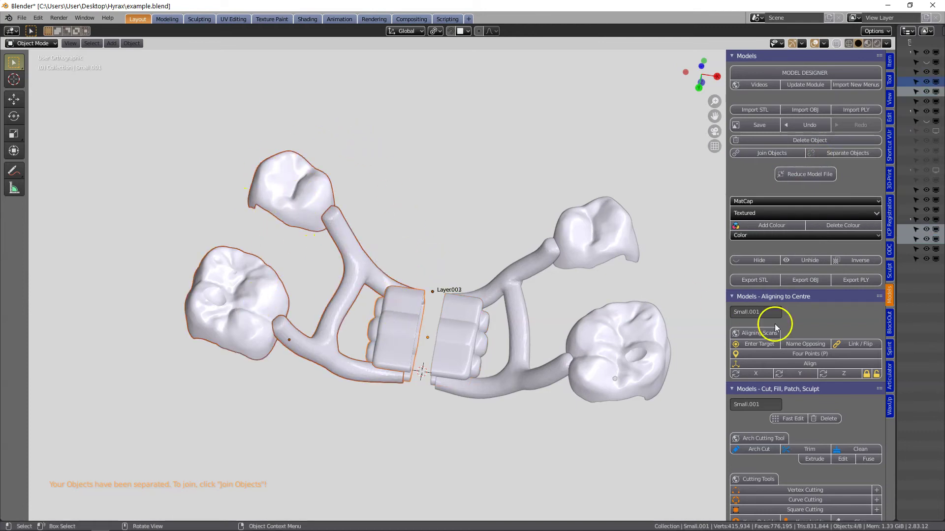
click(888, 406)
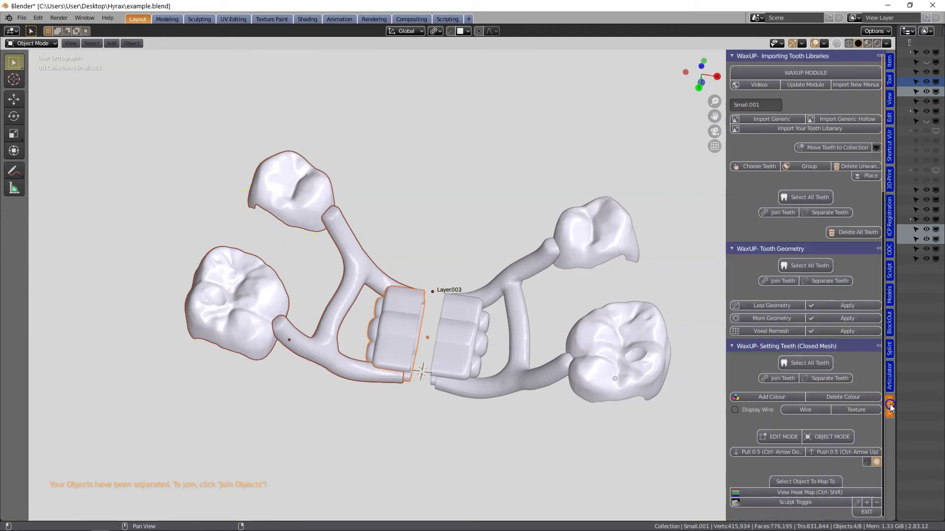
click(774, 282)
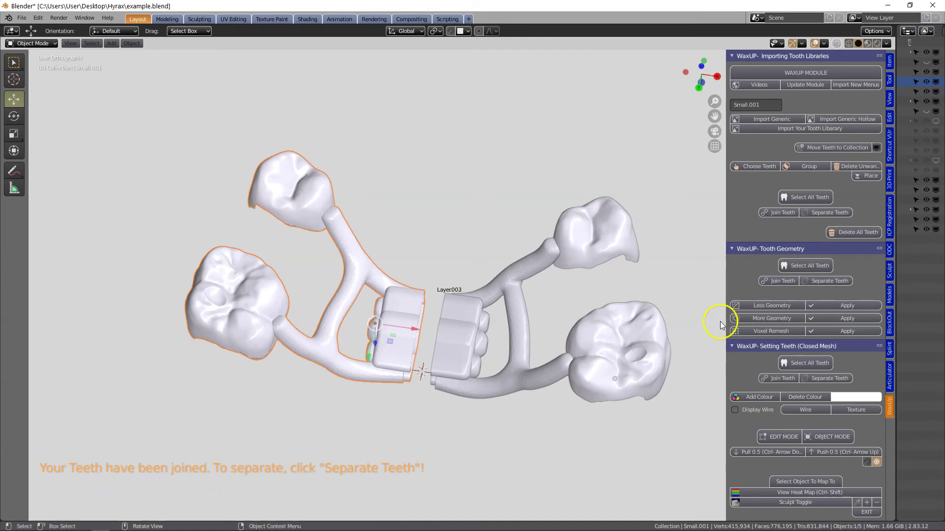
Start a Voxel Remesh of the joined left half and examine the crown edges at 0.1 mm voxel size.
click(768, 332)
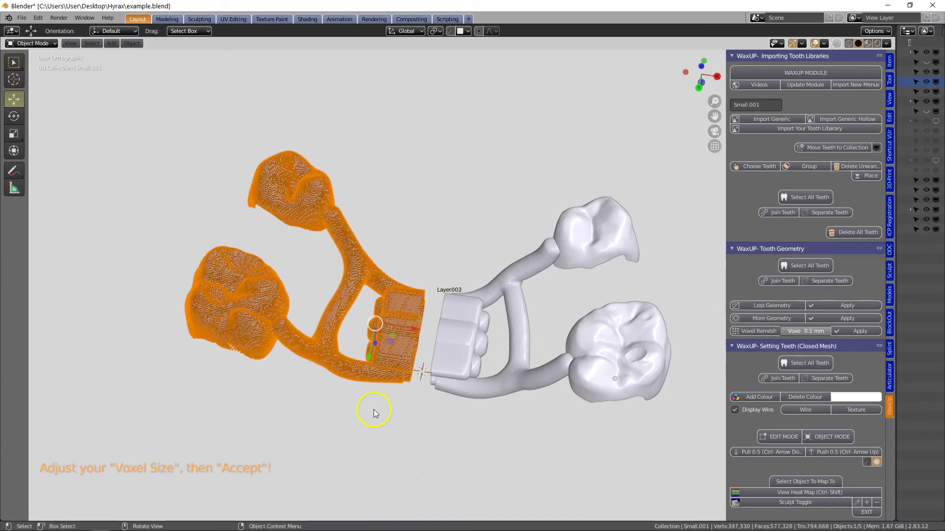
scroll(339, 412, up, 3)
middle_drag(325, 412, 253, 379)
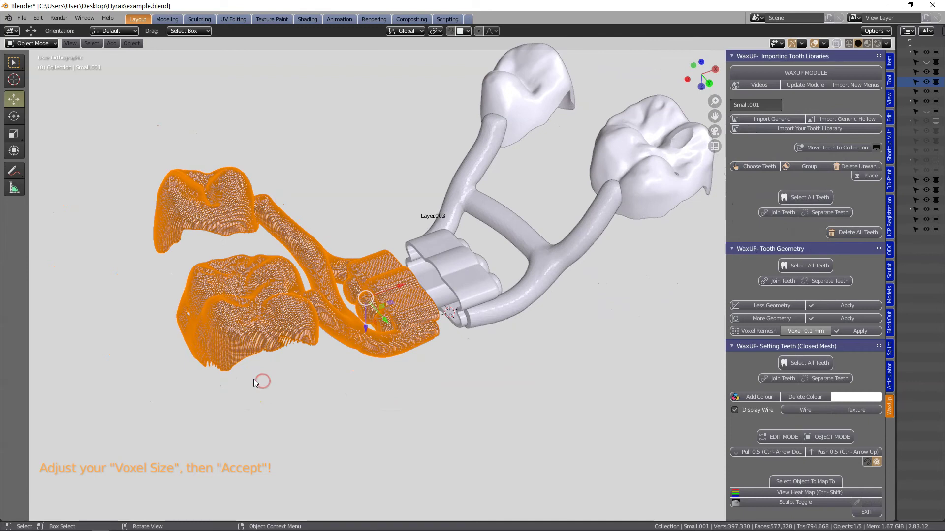
scroll(238, 383, up, 3)
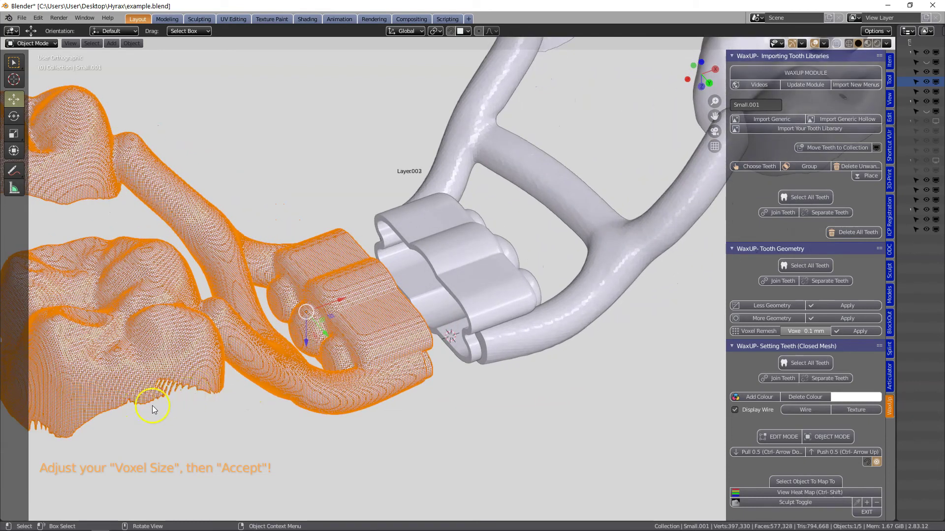
scroll(179, 397, down, 1)
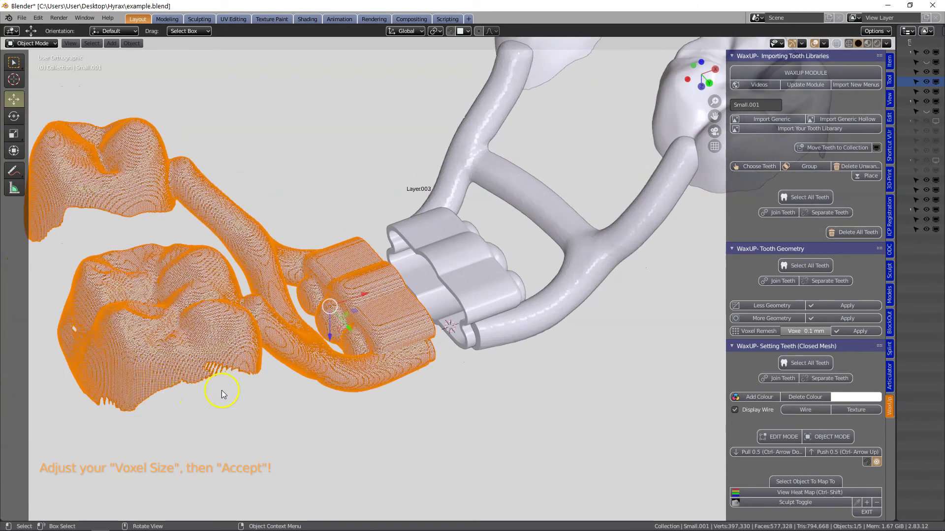
Try a coarser voxel size of 0.5 mm on the left half.
click(804, 330)
text(0)
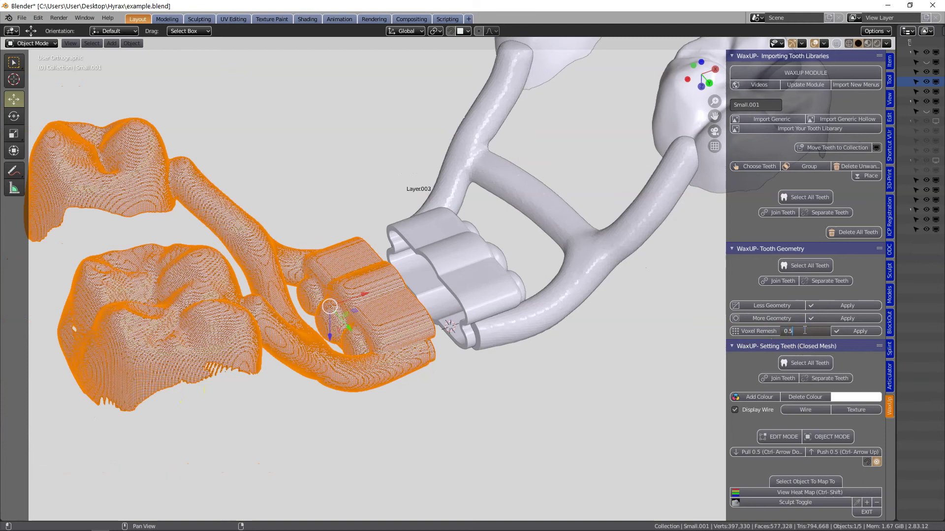
text(.5)
key(Return)
Set the left half's voxel size to 0.05 mm and examine the crown margins and tubes.
click(802, 330)
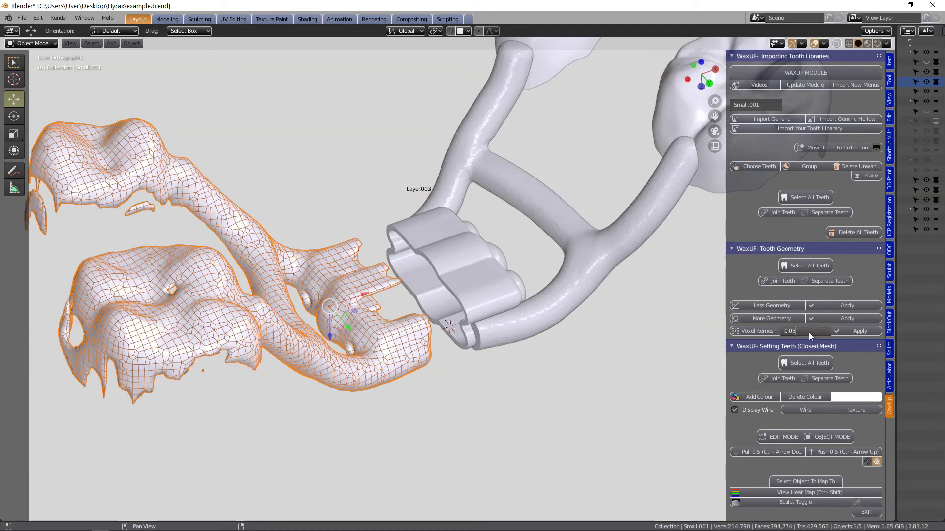
key(Return)
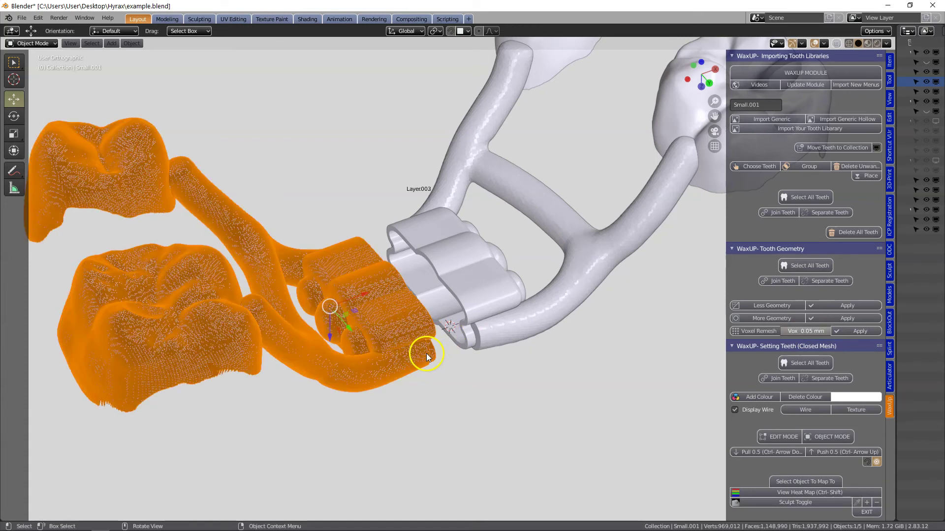
mouse_move(349, 352)
middle_down()
mouse_move(386, 344)
mouse_move(330, 350)
mouse_move(365, 351)
middle_up()
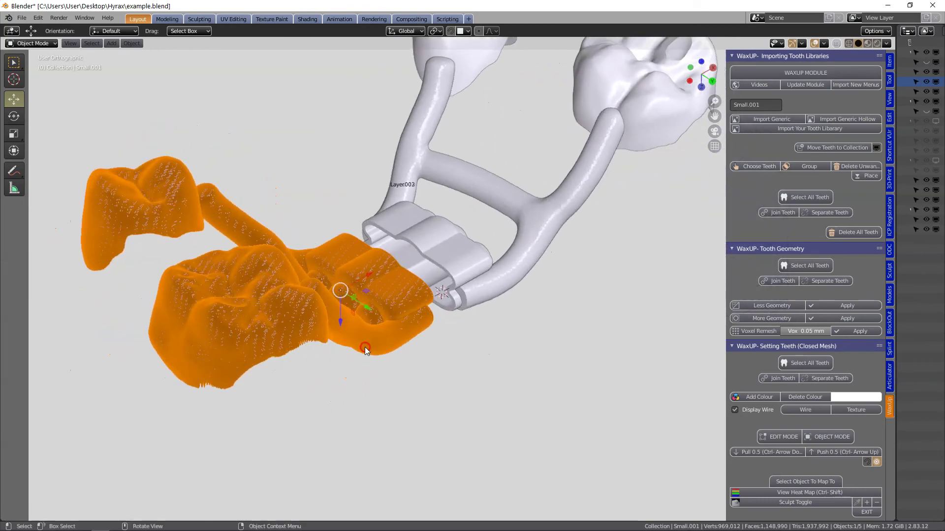
scroll(279, 364, up, 3)
shift+middle_drag(278, 364, 517, 326)
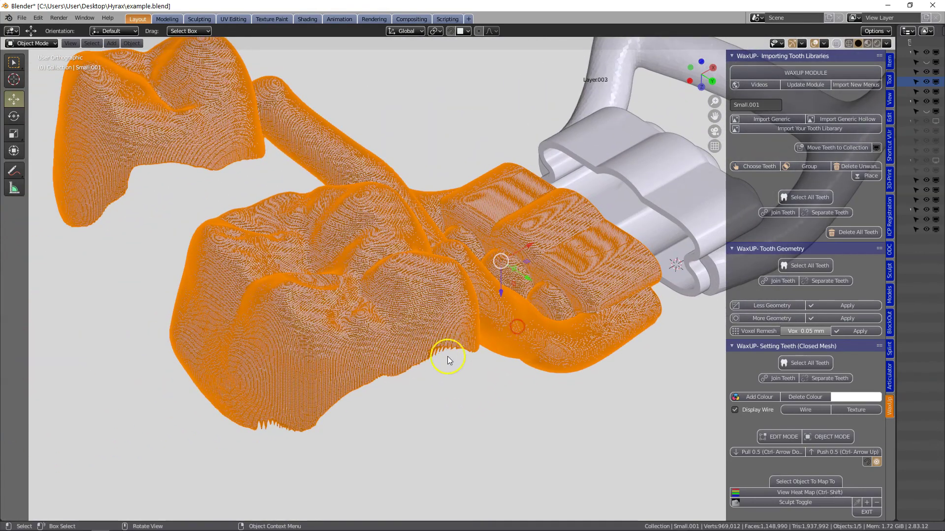
scroll(438, 365, up, 2)
scroll(438, 365, down, 5)
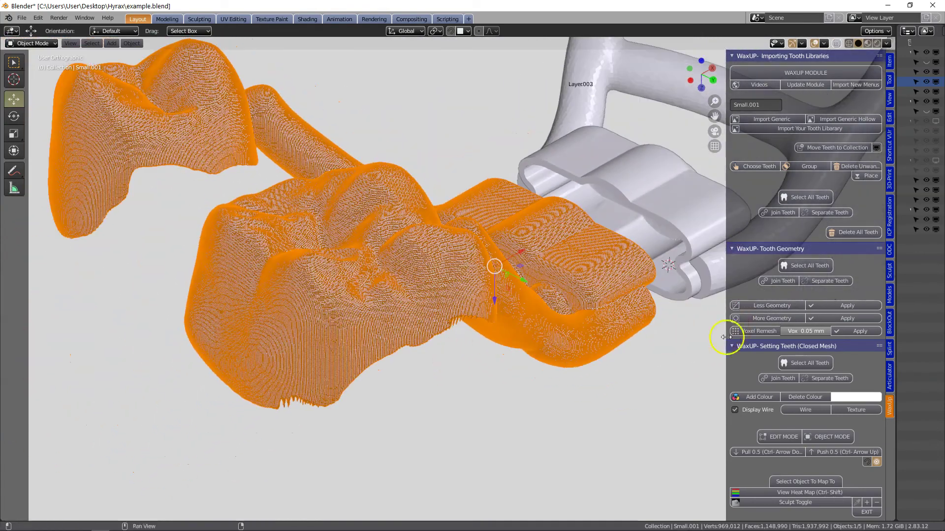
Try a finer voxel size of 0.03 mm on the left half and examine the molar crown's margin.
click(785, 336)
text(0.03)
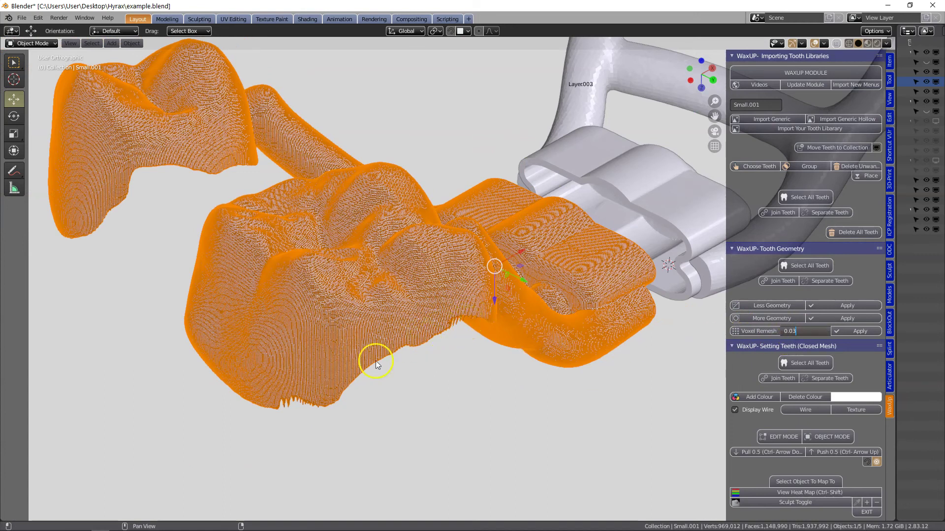
middle_drag(400, 351, 367, 334)
scroll(370, 339, up, 4)
scroll(324, 334, down, 3)
scroll(355, 317, down, 3)
scroll(330, 385, up, 5)
scroll(331, 385, down, 6)
scroll(367, 334, up, 4)
middle_drag(341, 370, 361, 319)
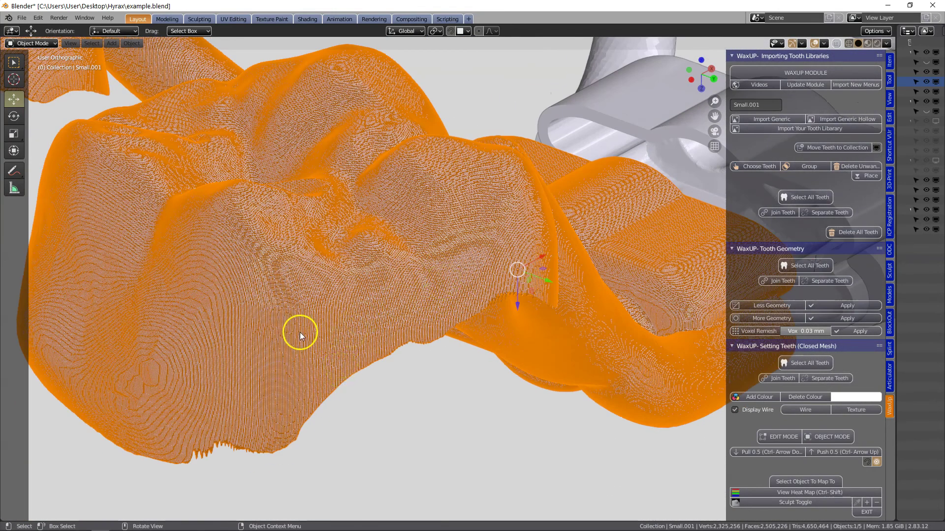
scroll(300, 333, down, 3)
scroll(345, 335, up, 1)
Return the left half's voxel size to 0.05 mm and apply the Voxel Remesh.
click(795, 331)
text(0)
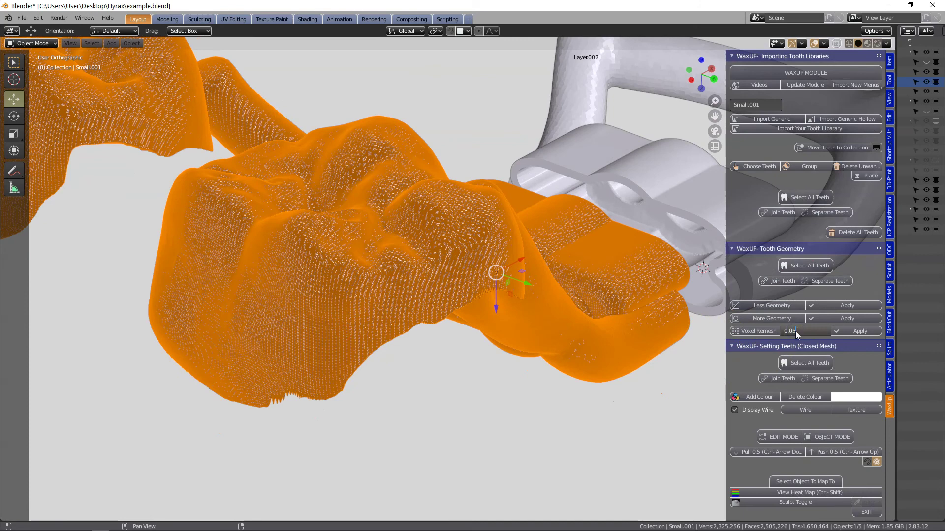
text(.05)
key(Return)
middle_drag(610, 329, 328, 352)
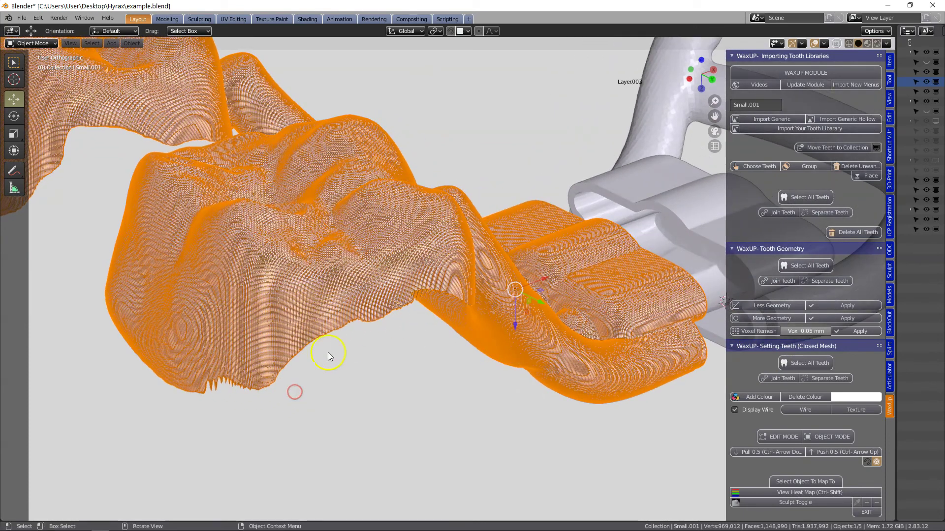
scroll(319, 365, down, 4)
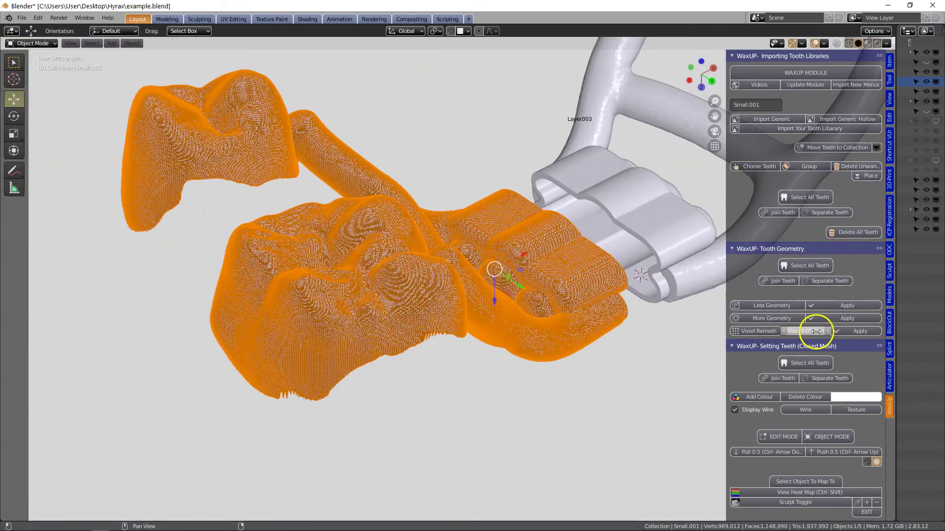
click(853, 332)
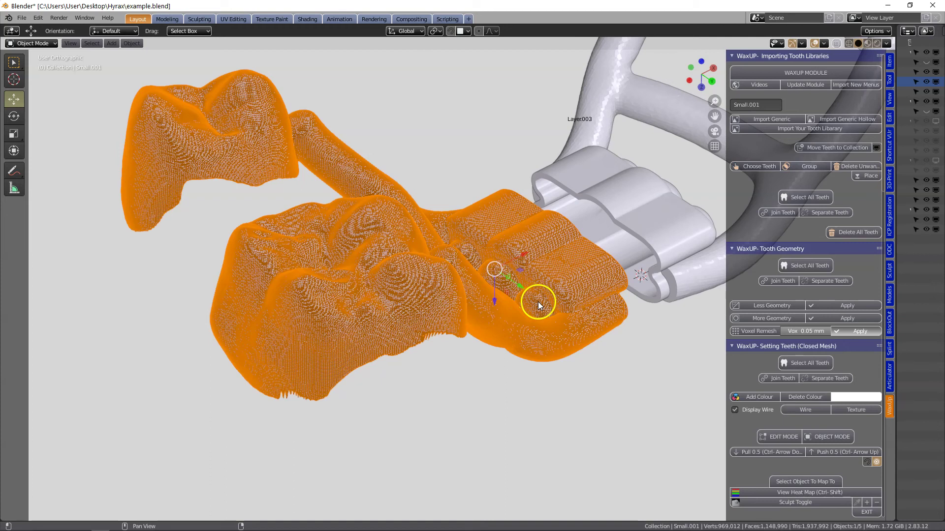
Set the voxel size of the splint's right half to 0.05 mm and apply its Voxel Remesh.
middle_drag(538, 302, 476, 327)
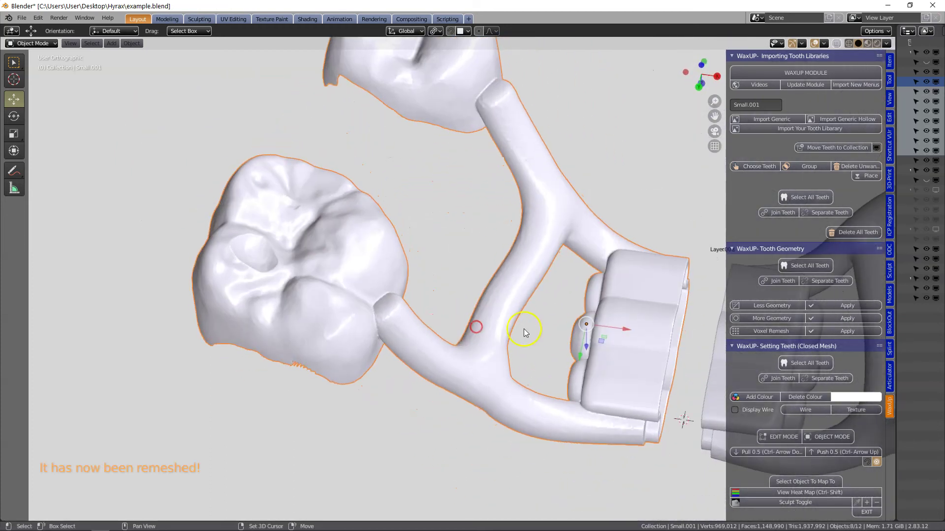
shift+middle_drag(533, 333, 243, 247)
scroll(303, 287, down, 2)
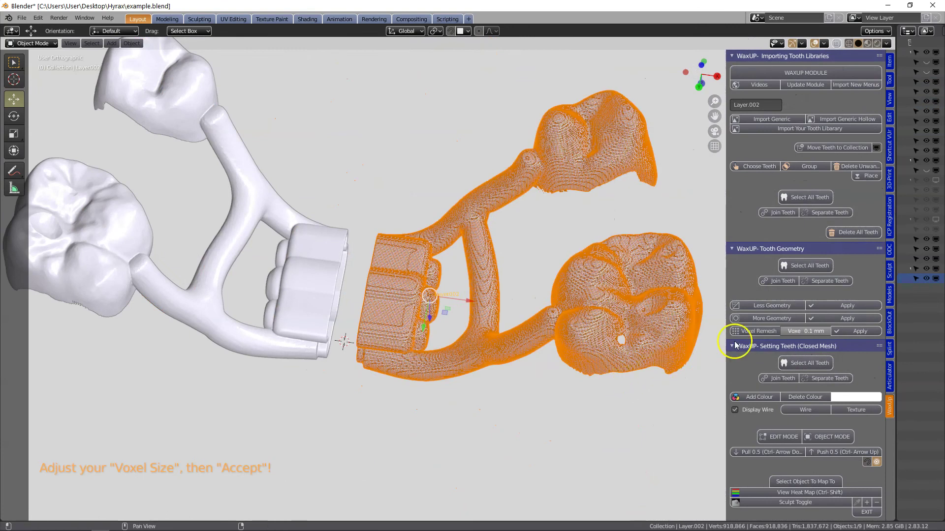
click(806, 331)
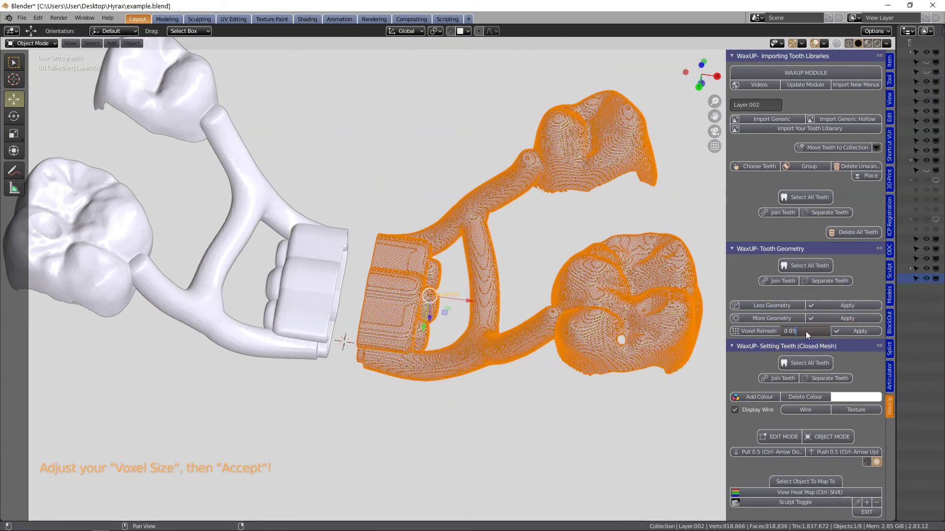
key(Return)
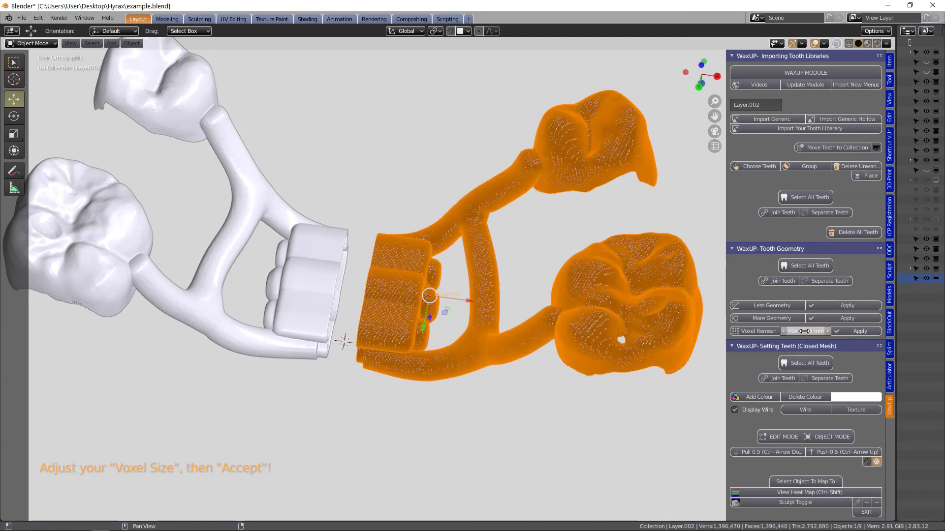
click(847, 329)
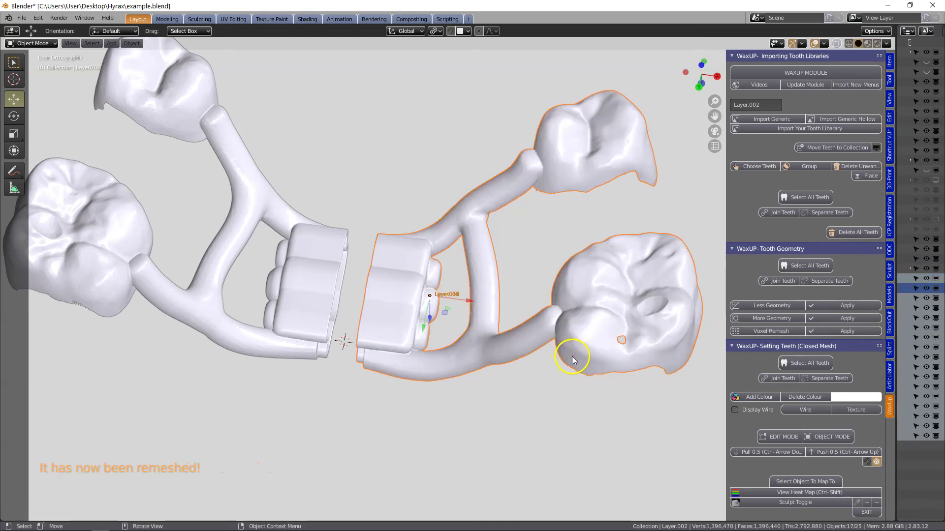
Inspect the remeshed right molar crown, and select both remeshed splint halves together.
click(560, 375)
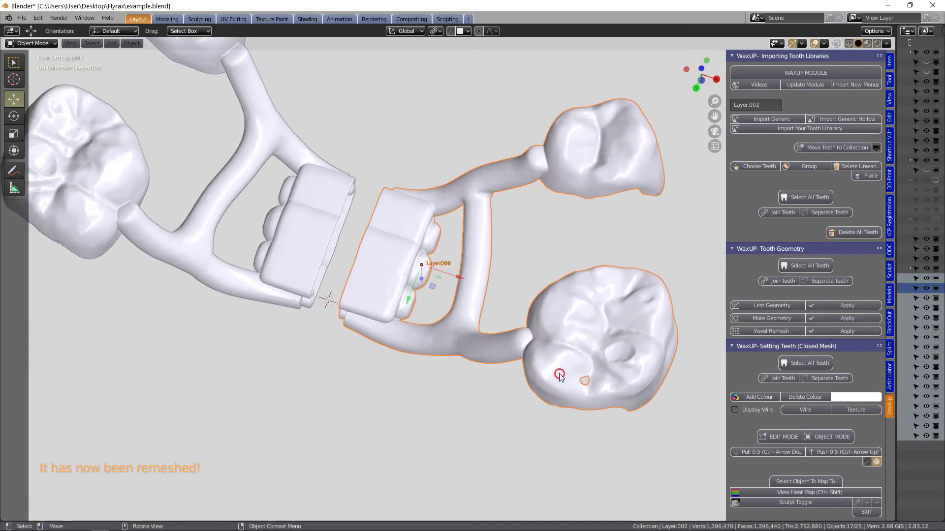
scroll(615, 421, up, 4)
scroll(668, 456, down, 3)
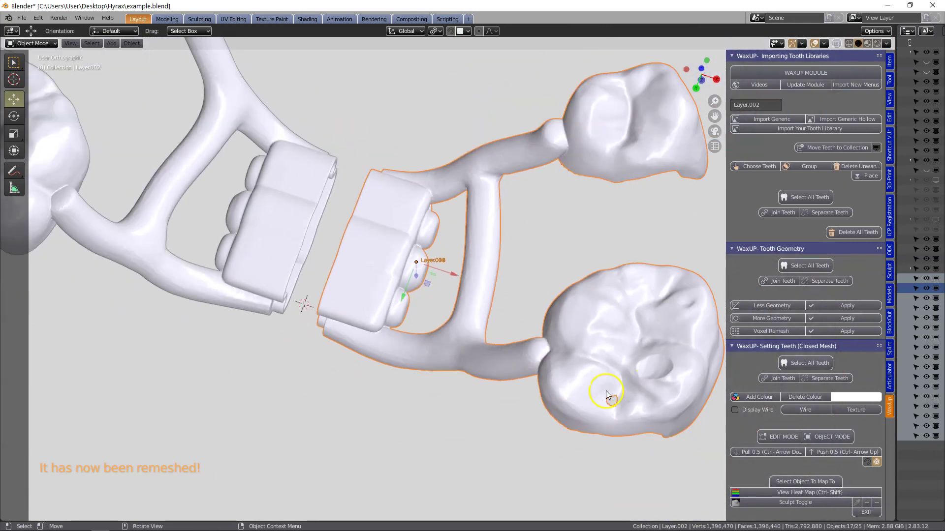
middle_drag(605, 394, 623, 348)
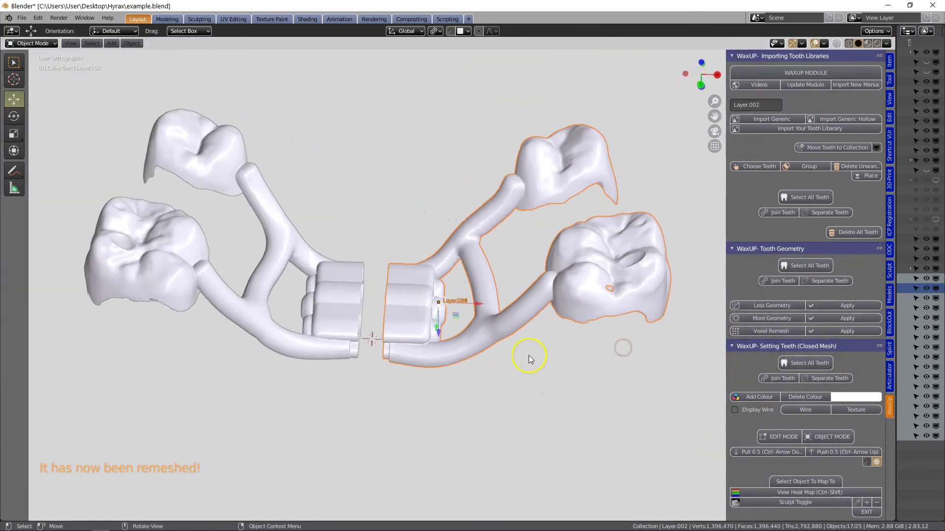
shift+middle_drag(437, 365, 482, 368)
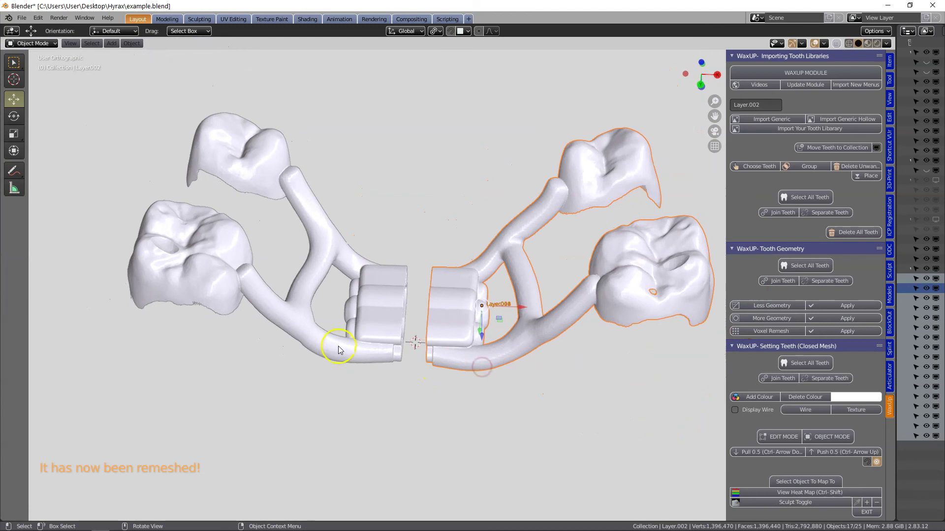
click(338, 348)
shift+click(481, 347)
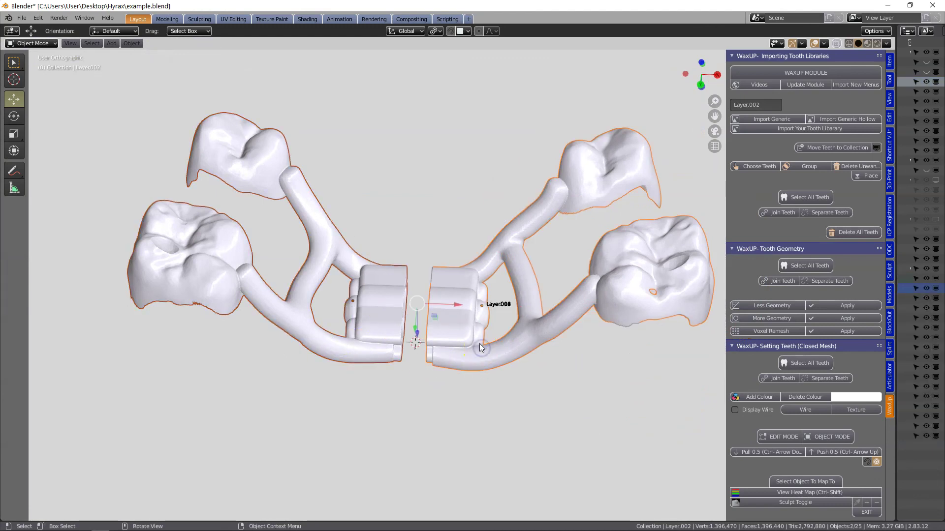